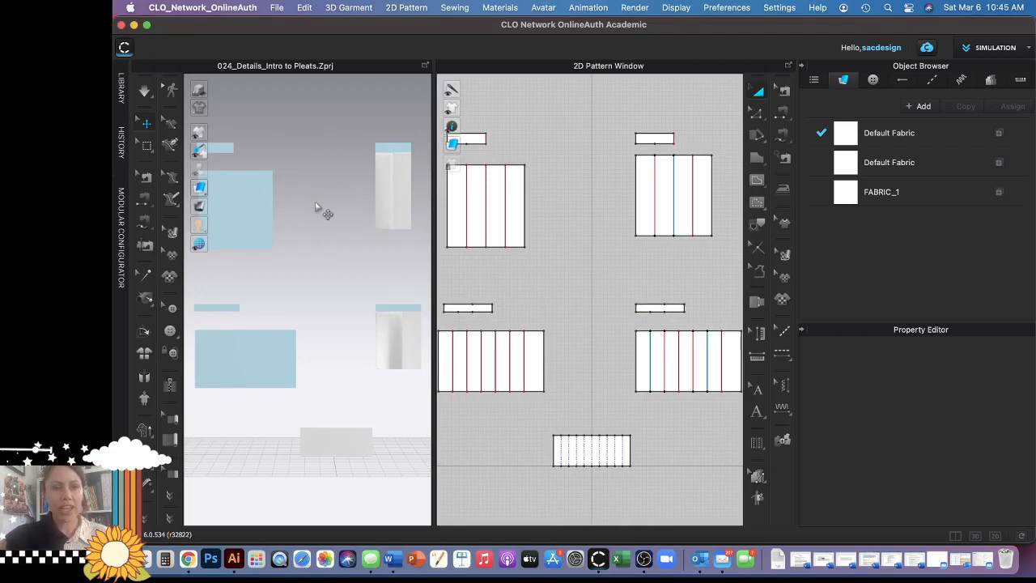
pyautogui.scroll(-2, 318, 208)
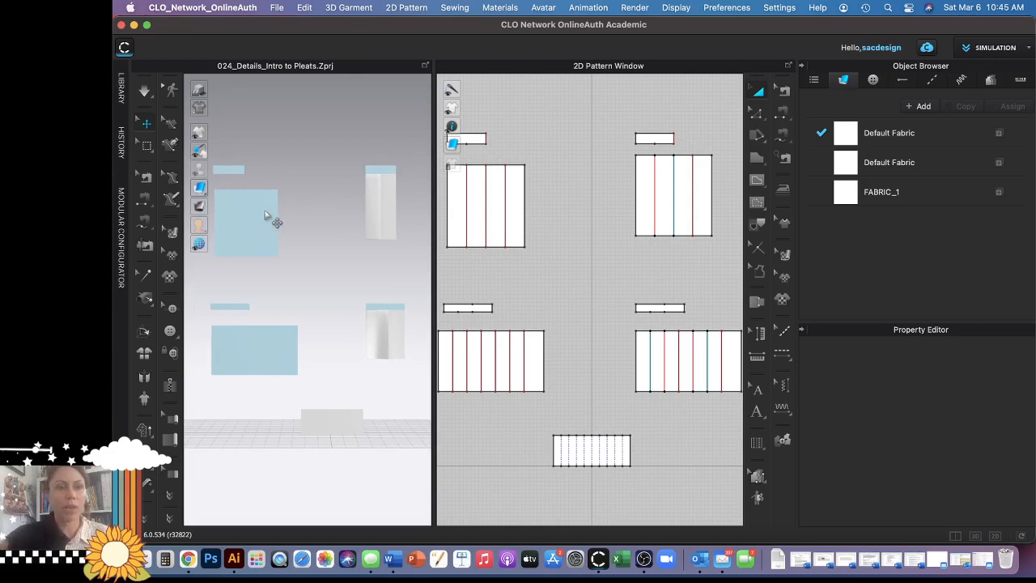
pyautogui.click(240, 172)
pyautogui.click(381, 234)
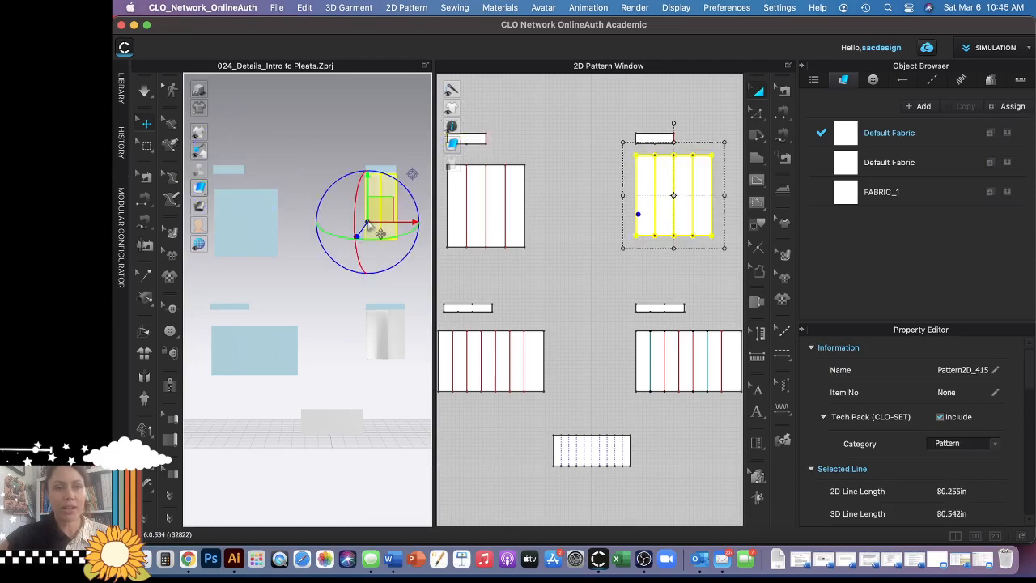
pyautogui.click(367, 235)
pyautogui.moveTo(366, 235); pyautogui.dragTo(361, 234)
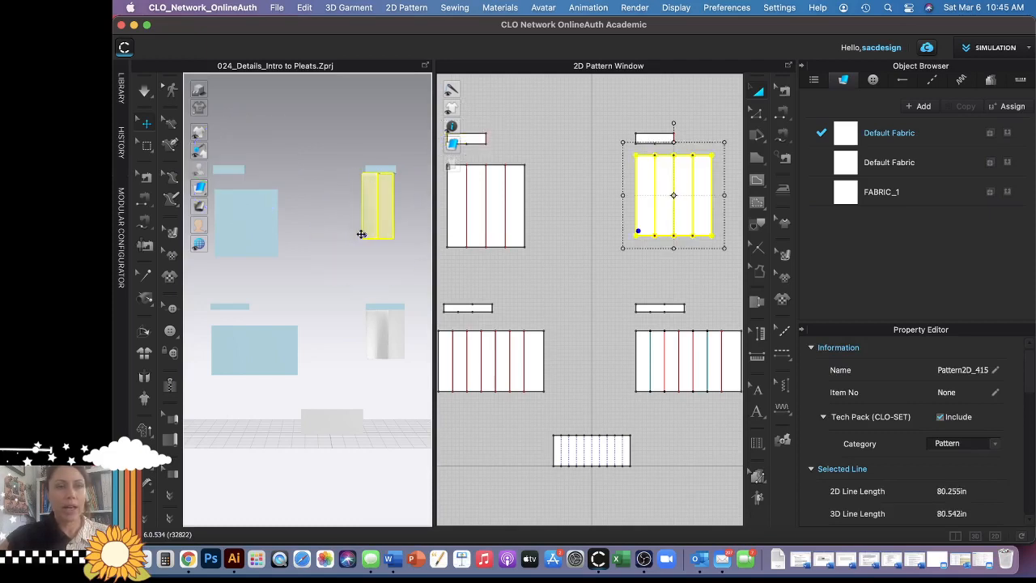
pyautogui.click(312, 216)
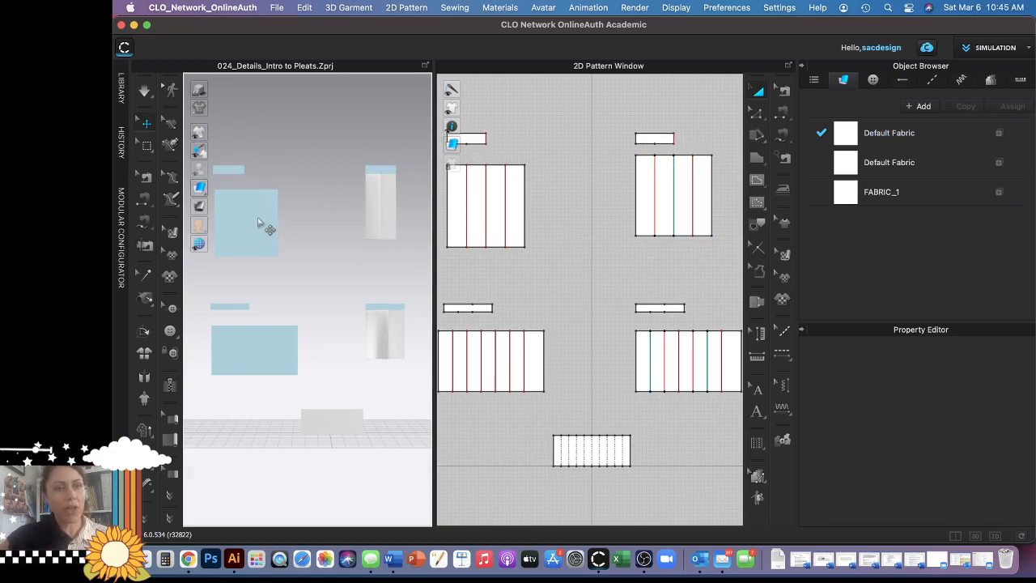
pyautogui.scroll(3, 261, 223)
pyautogui.scroll(-2, 262, 224)
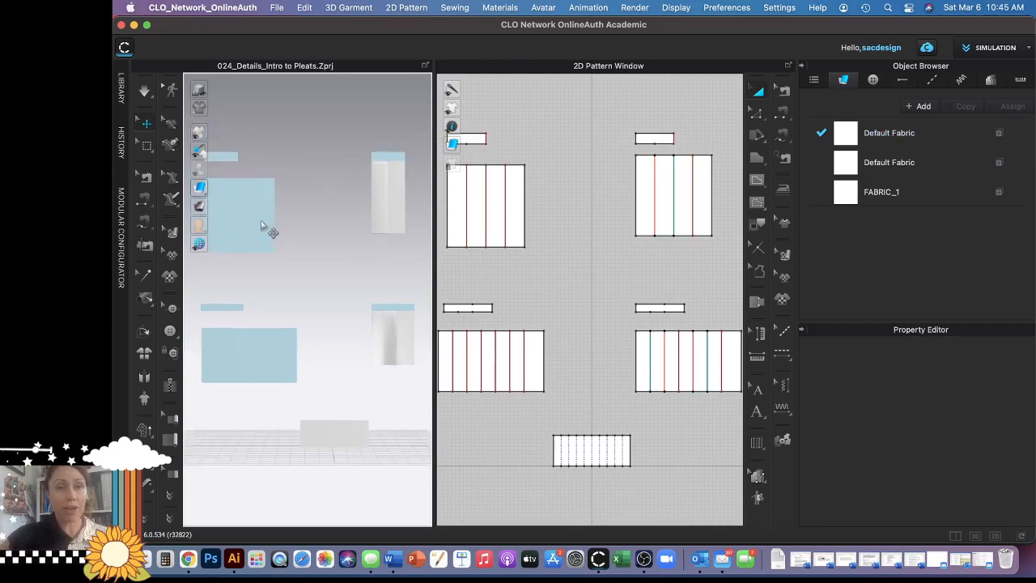
# - Start the simulation and pull the lower corner of the upper pleated piece outward in 3D to see inside the pleat
pyautogui.click(143, 92)
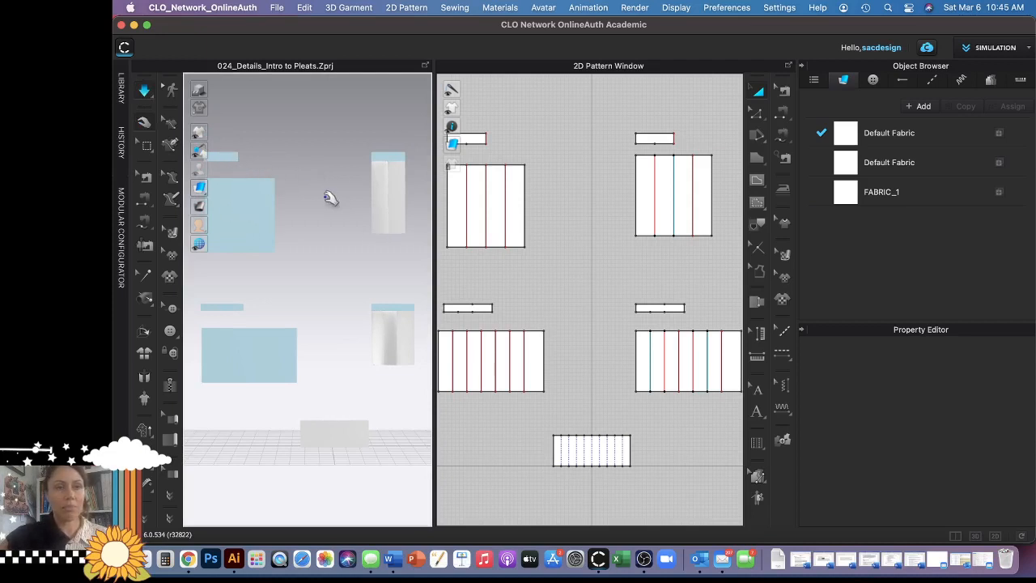
pyautogui.click(377, 229)
pyautogui.moveTo(356, 222); pyautogui.dragTo(321, 209)
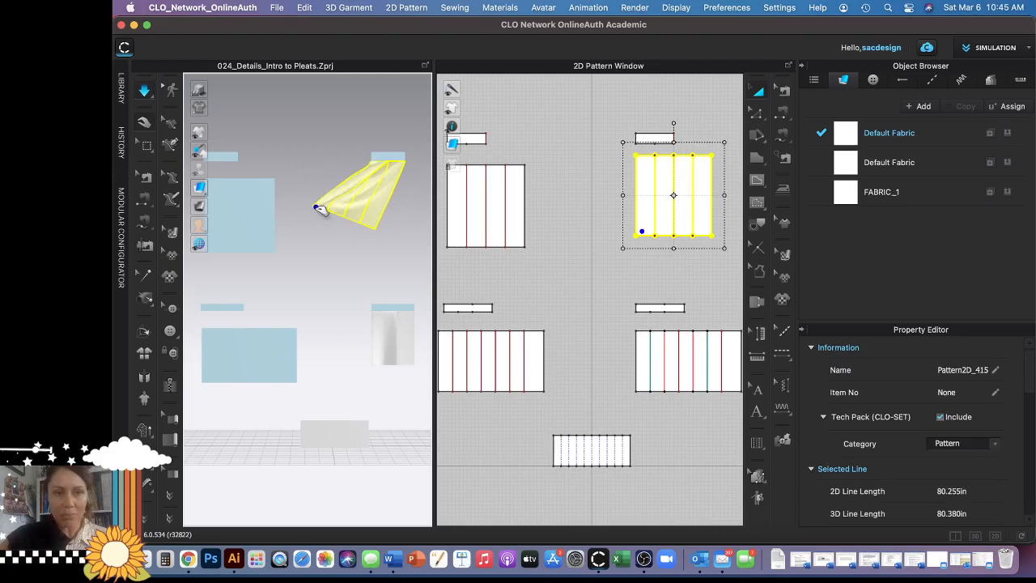
pyautogui.moveTo(316, 208); pyautogui.dragTo(316, 207)
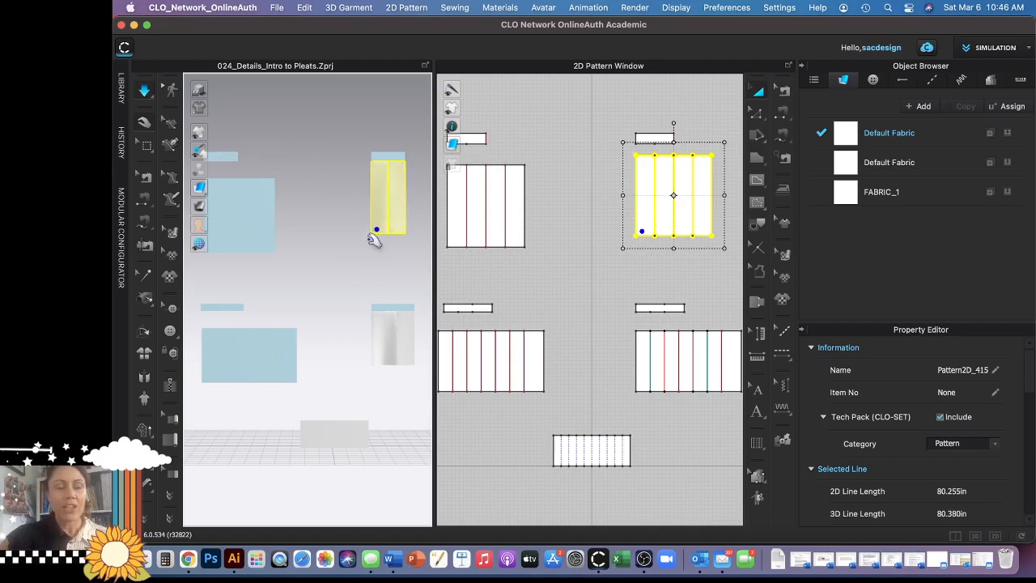
# - Examine the upper pleat's folded layers up close from the side and above, pulling its lower edge open, and return to the front view
pyautogui.scroll(5, 375, 235)
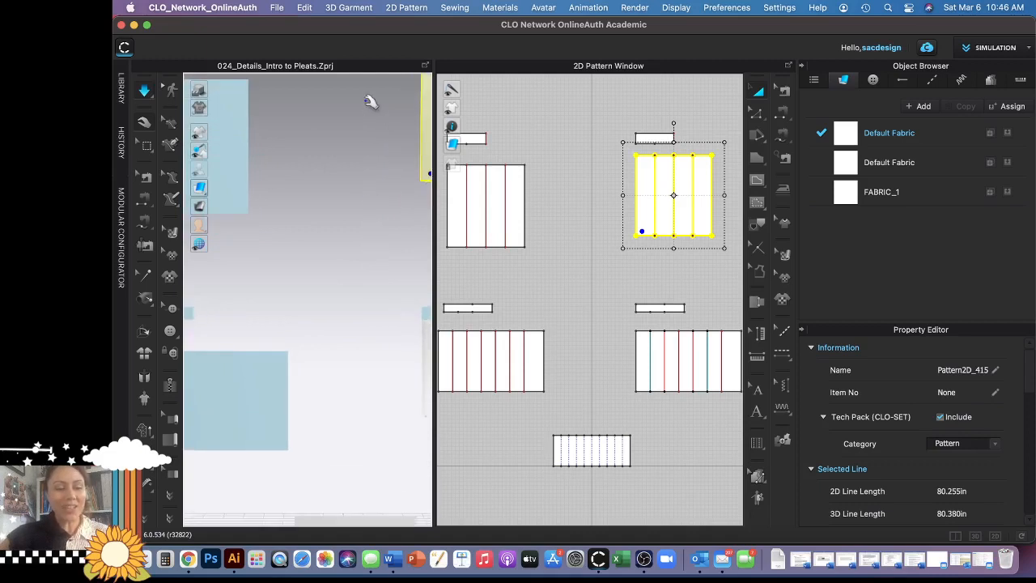
pyautogui.scroll(-5, 290, 234)
pyautogui.scroll(6, 276, 259)
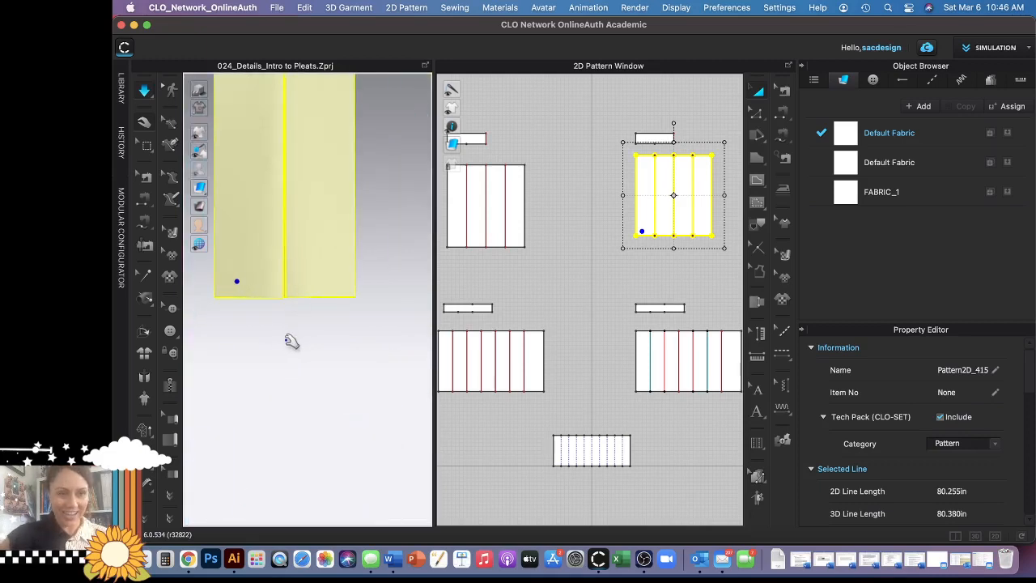
pyautogui.moveTo(289, 338); pyautogui.dragTo(322, 340, button='right')
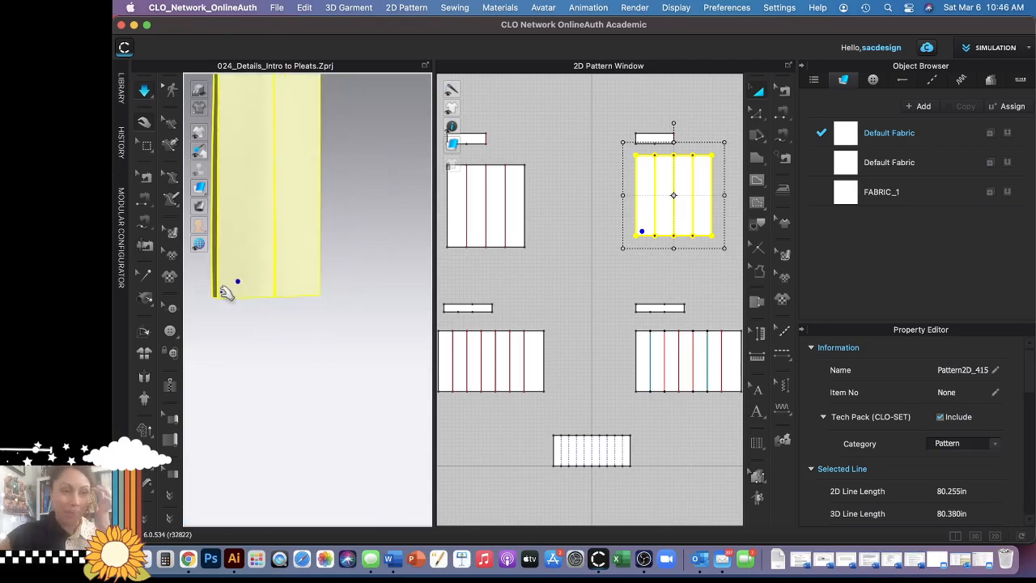
pyautogui.moveTo(243, 295); pyautogui.dragTo(267, 296)
pyautogui.moveTo(294, 291); pyautogui.dragTo(290, 252, button='right')
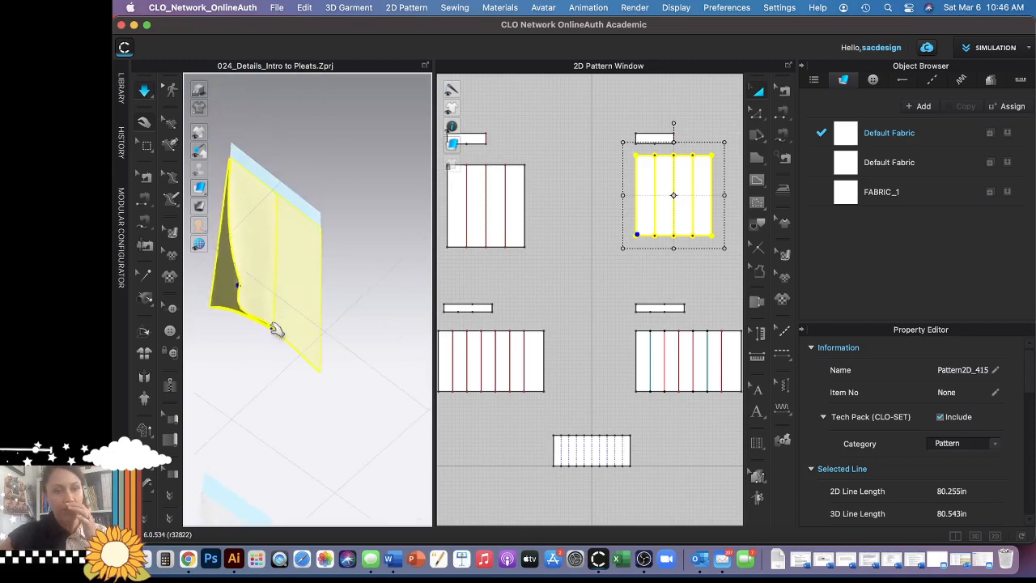
pyautogui.moveTo(266, 326); pyautogui.dragTo(274, 324, button='right')
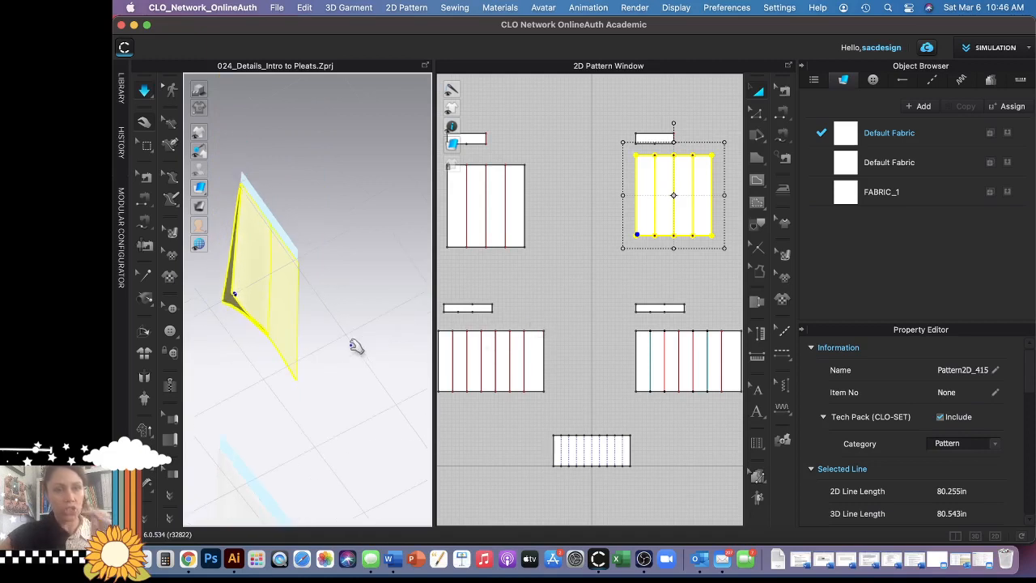
pyautogui.press('2')
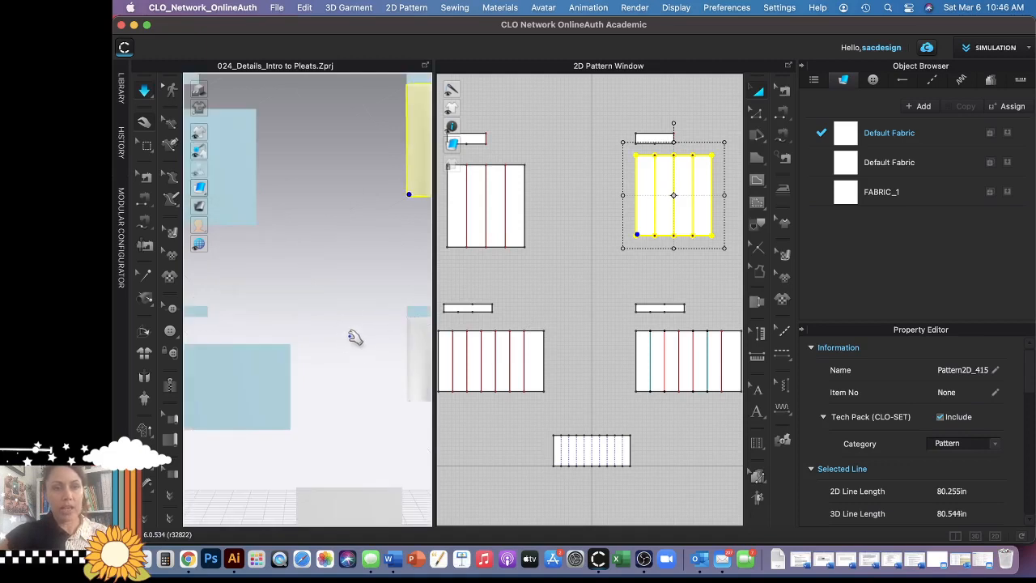
pyautogui.scroll(-3, 351, 340)
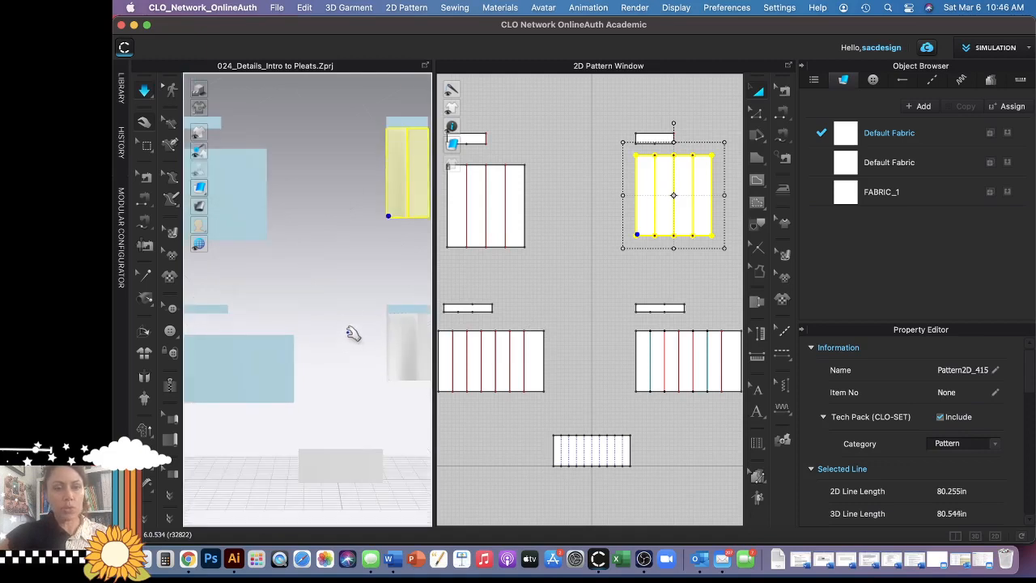
# - Switch to Adobe Illustrator and examine the pleat diagram's fold lines and their fold angles in the folded and flat drawings
pyautogui.click(233, 558)
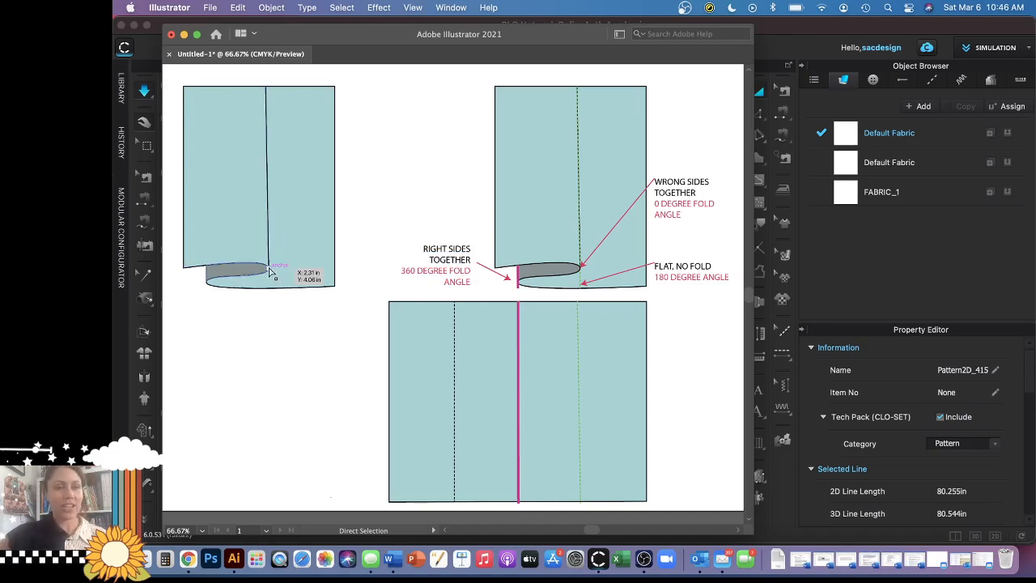
pyautogui.click(268, 218)
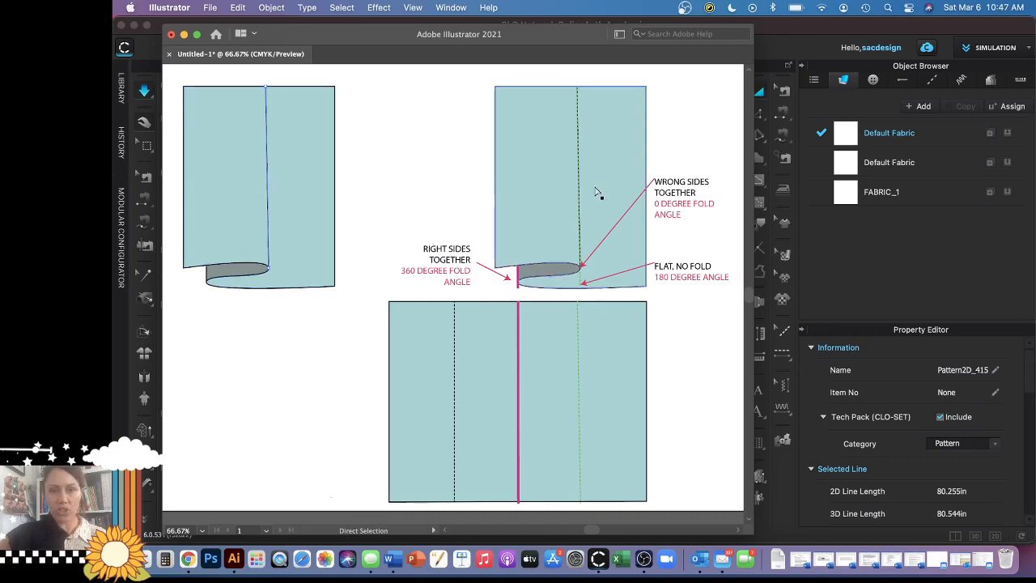
pyautogui.click(581, 227)
pyautogui.click(557, 229)
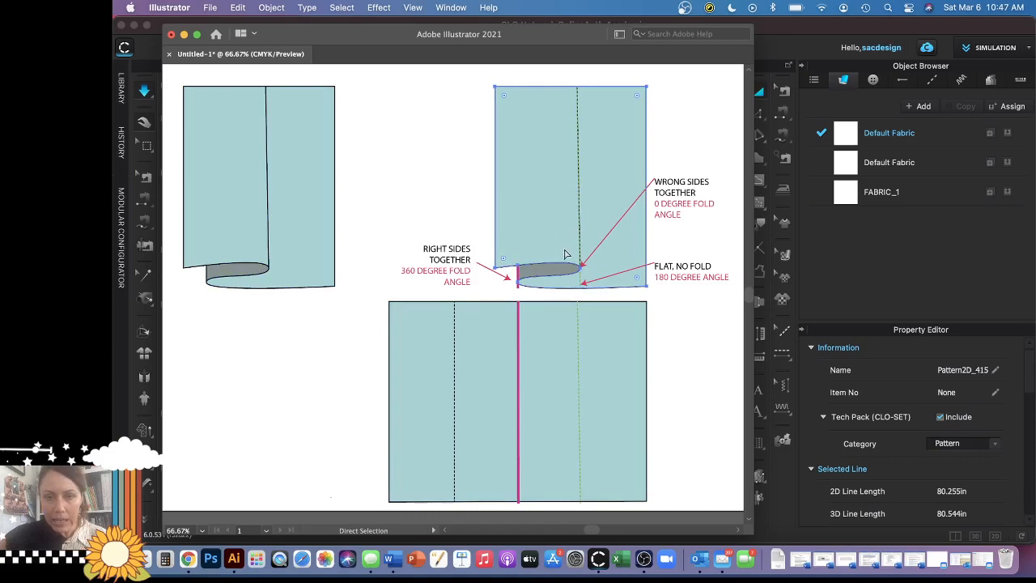
pyautogui.click(585, 284)
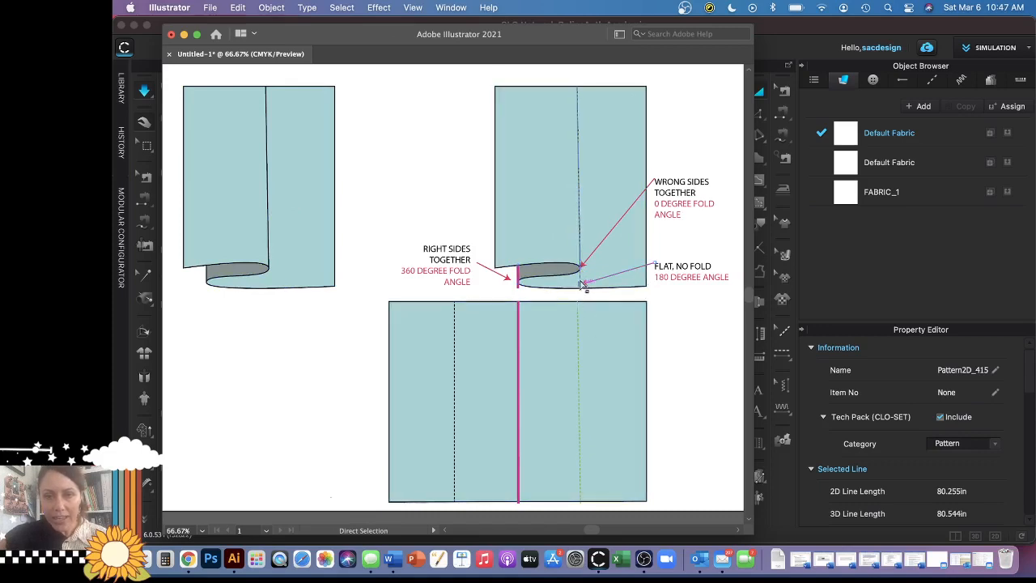
pyautogui.click(578, 178)
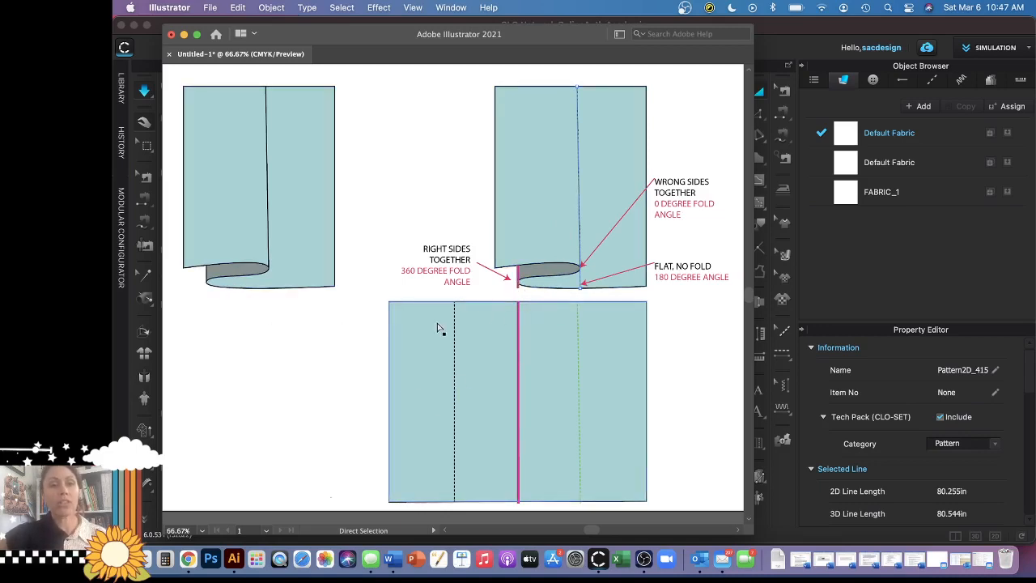
pyautogui.click(583, 287)
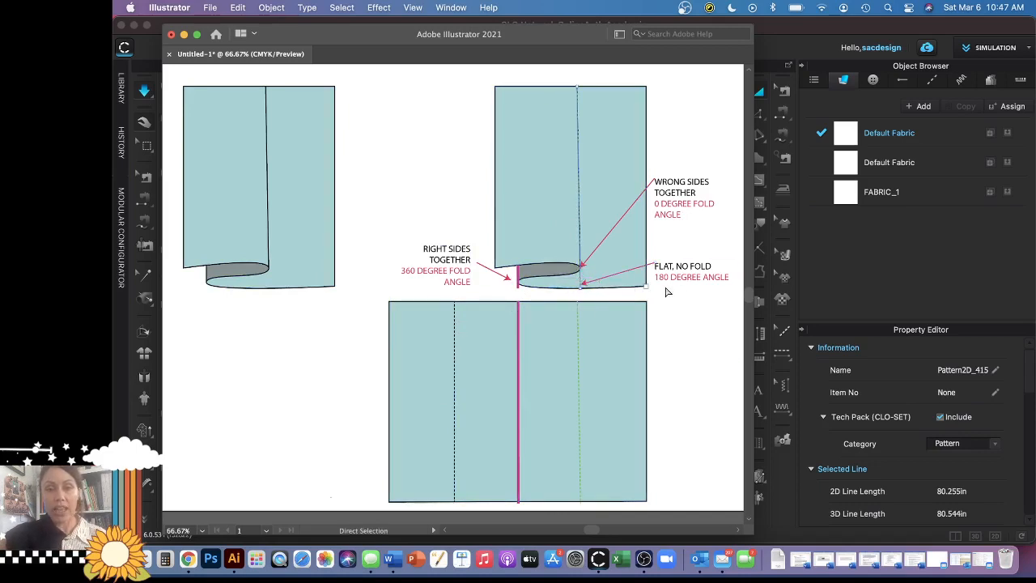
pyautogui.click(688, 308)
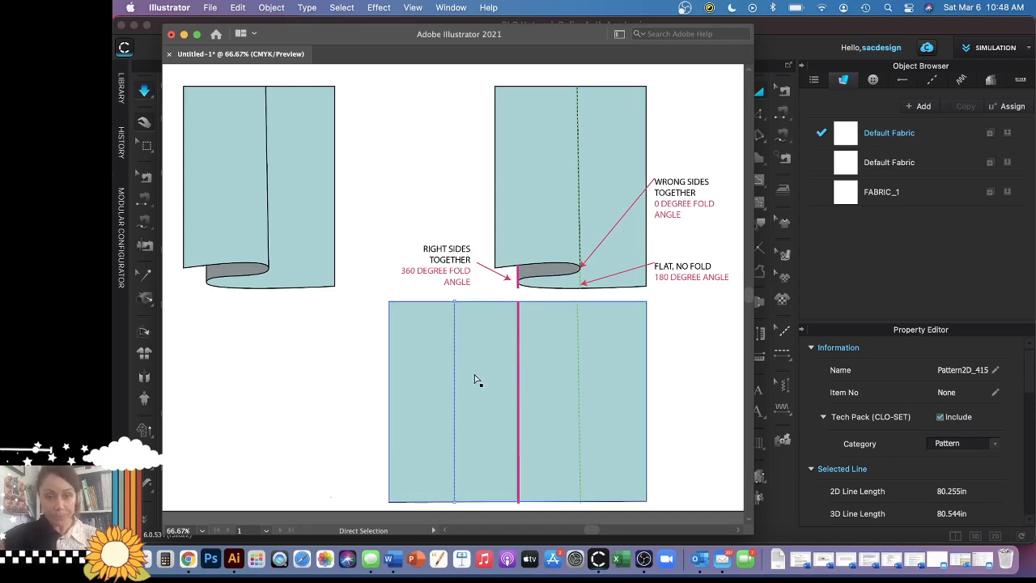
pyautogui.click(519, 360)
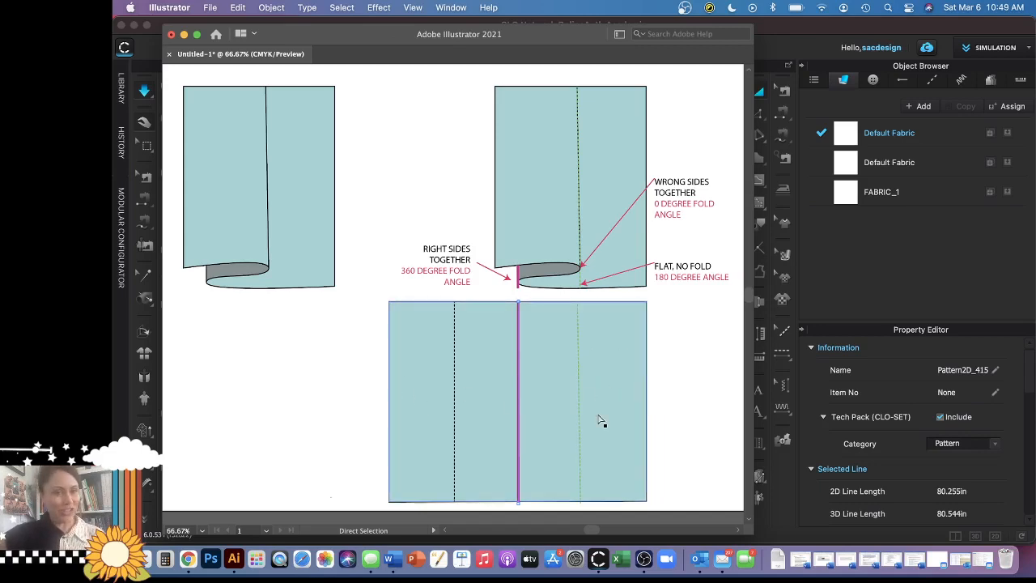
pyautogui.click(450, 380)
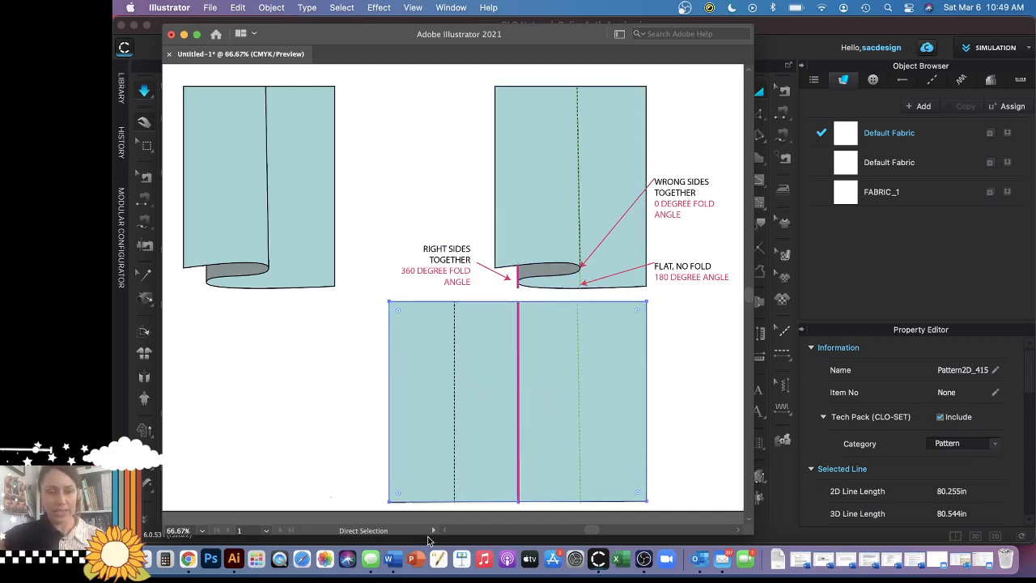
# - Switch back to CLO and check the fold angles of the three internal lines on the upper pleated pattern piece
pyautogui.click(599, 558)
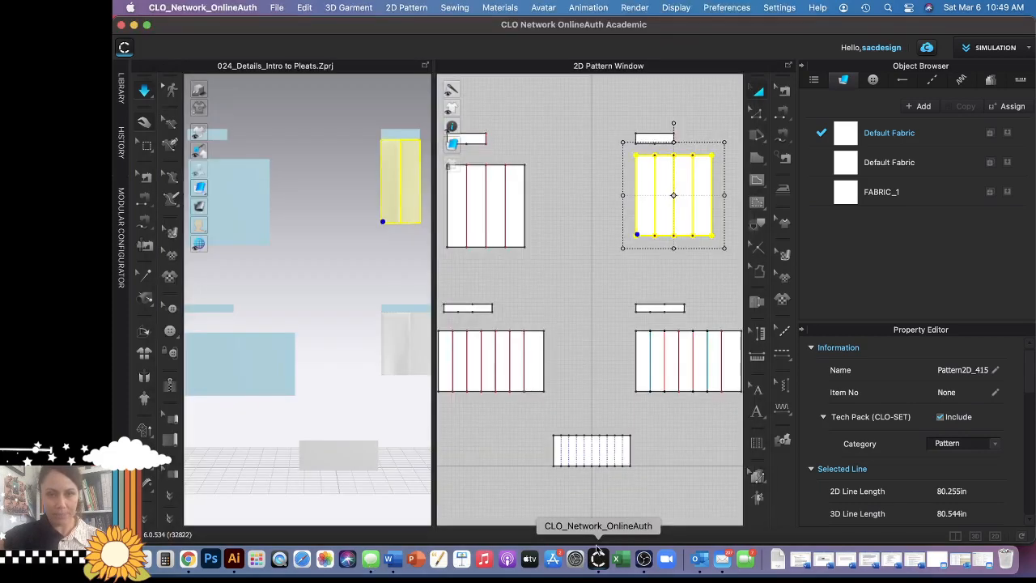
pyautogui.click(664, 283)
pyautogui.scroll(2, 663, 225)
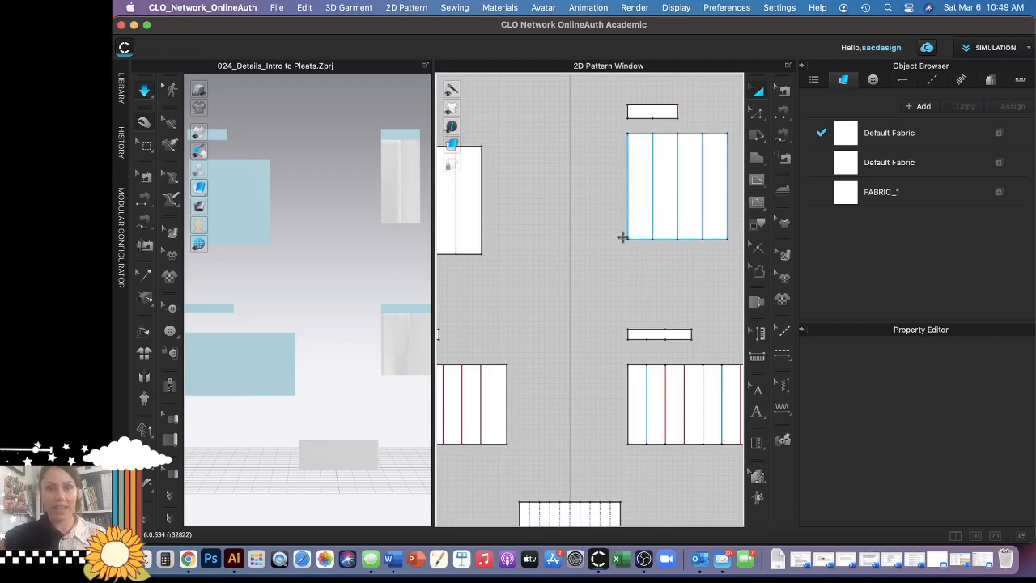
pyautogui.scroll(3, 623, 237)
pyautogui.moveTo(652, 259); pyautogui.dragTo(507, 457, button='middle')
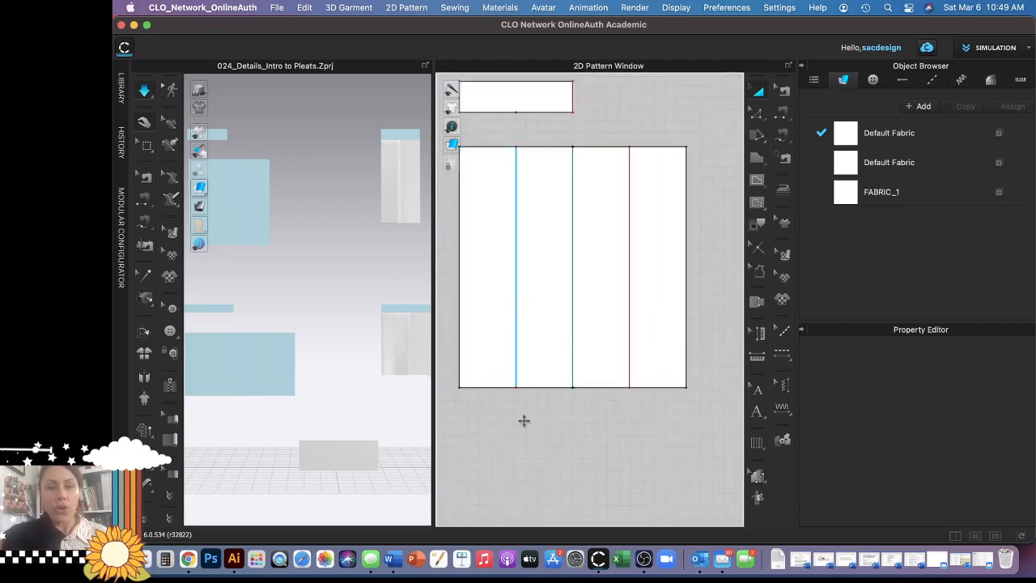
pyautogui.click(758, 115)
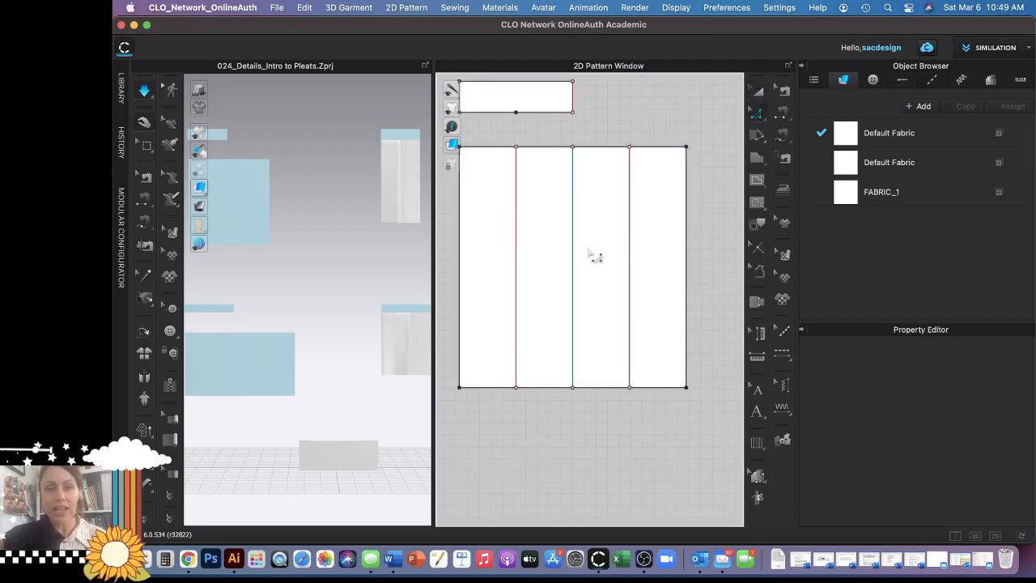
pyautogui.click(640, 269)
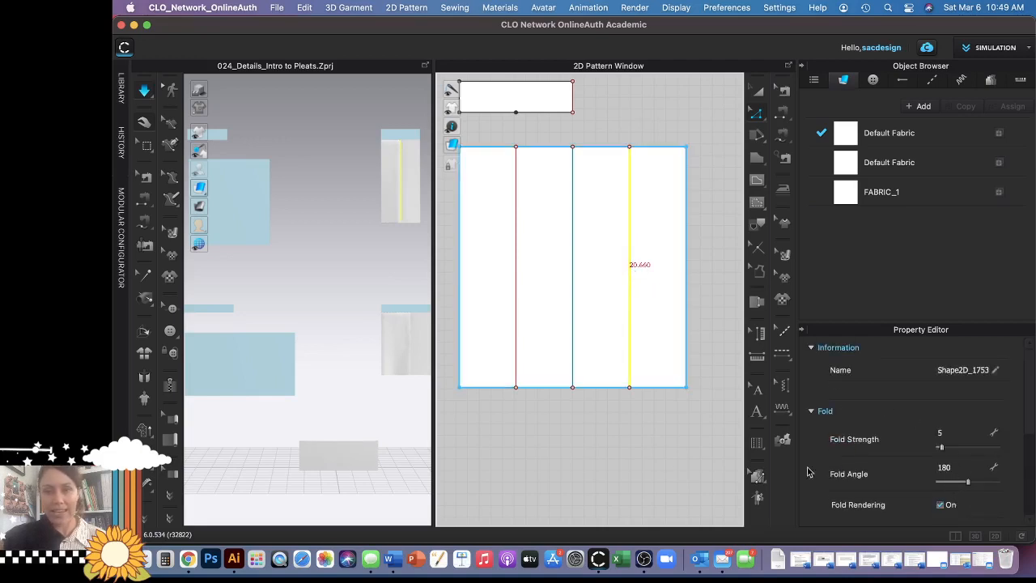
pyautogui.click(567, 456)
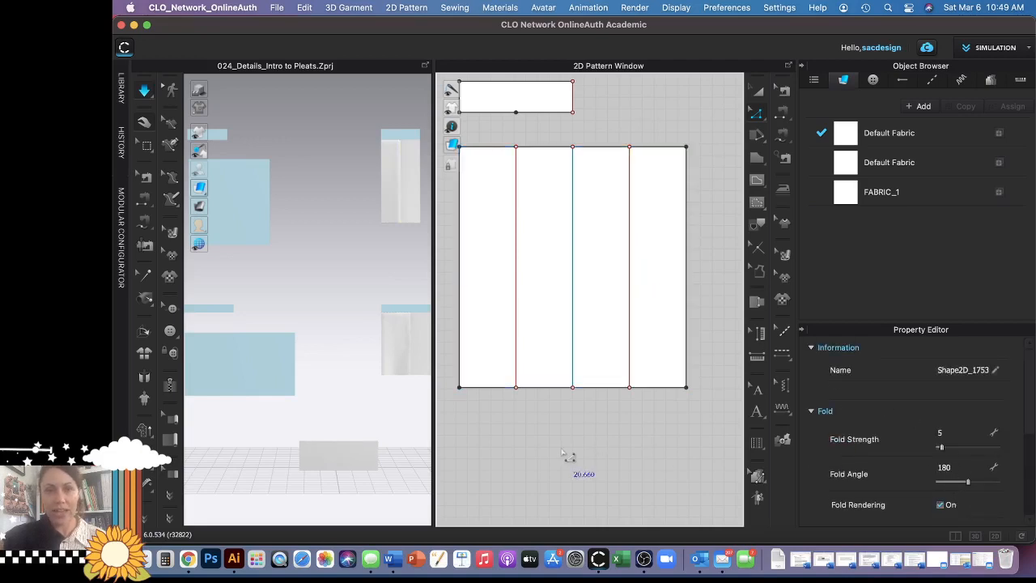
pyautogui.click(518, 321)
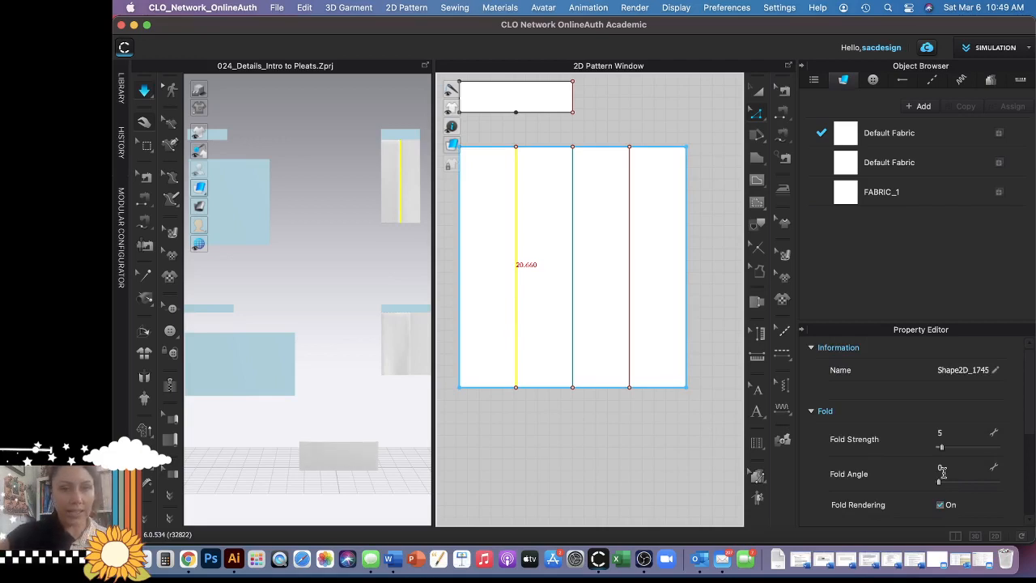
pyautogui.click(574, 362)
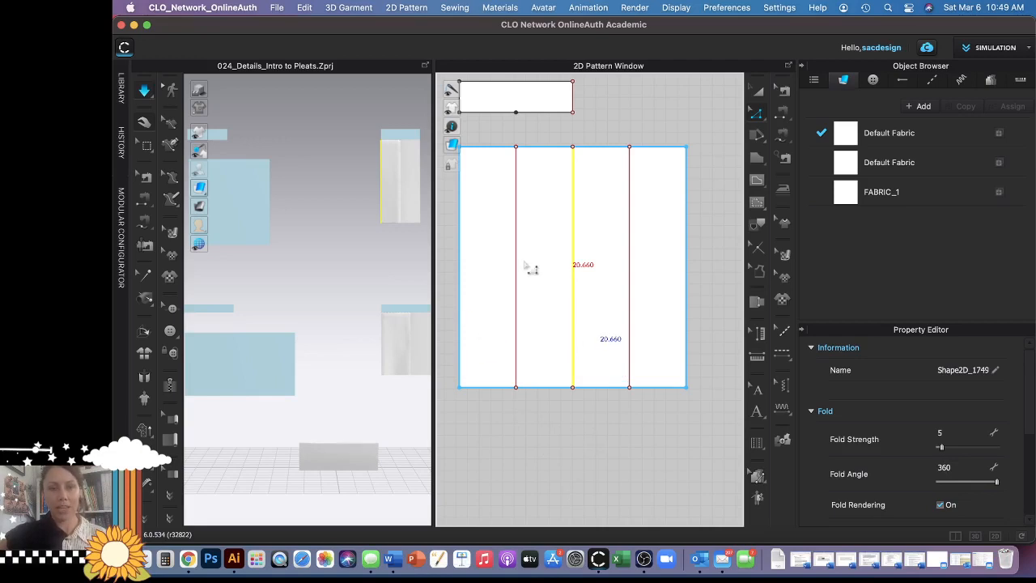
pyautogui.moveTo(597, 252); pyautogui.dragTo(776, 228, button='middle')
pyautogui.moveTo(513, 235); pyautogui.dragTo(706, 223)
pyautogui.press('super+z')
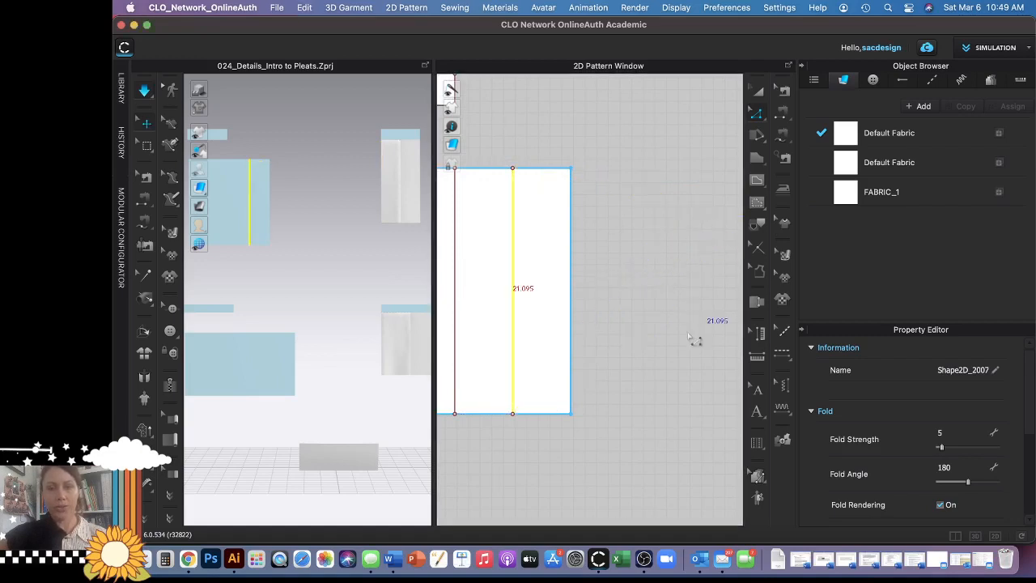
pyautogui.moveTo(545, 440); pyautogui.dragTo(675, 428, button='middle')
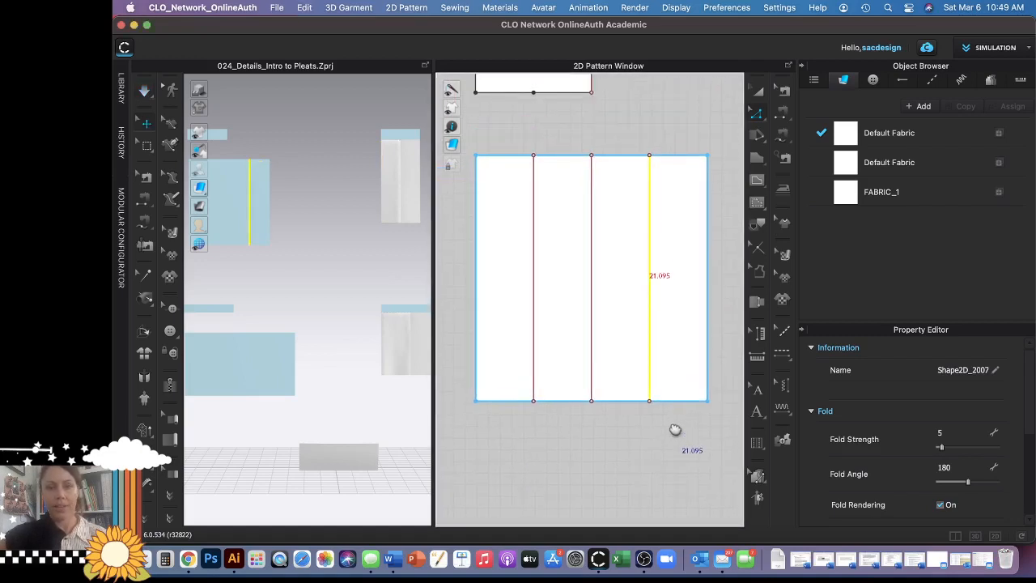
pyautogui.click(571, 447)
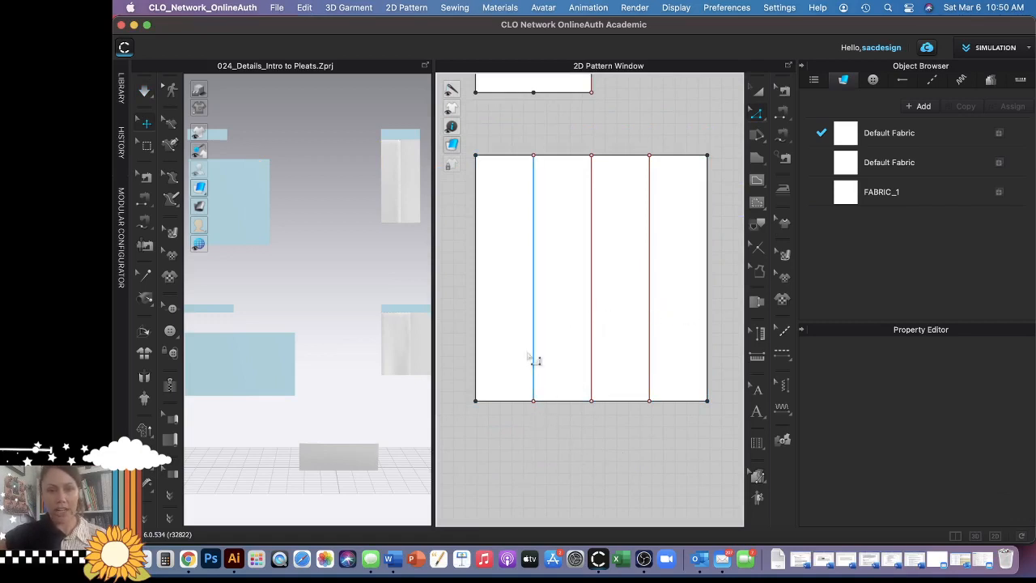
# - Set the fold angle of the upper flat pattern piece's leftmost internal line to 360
pyautogui.click(535, 319)
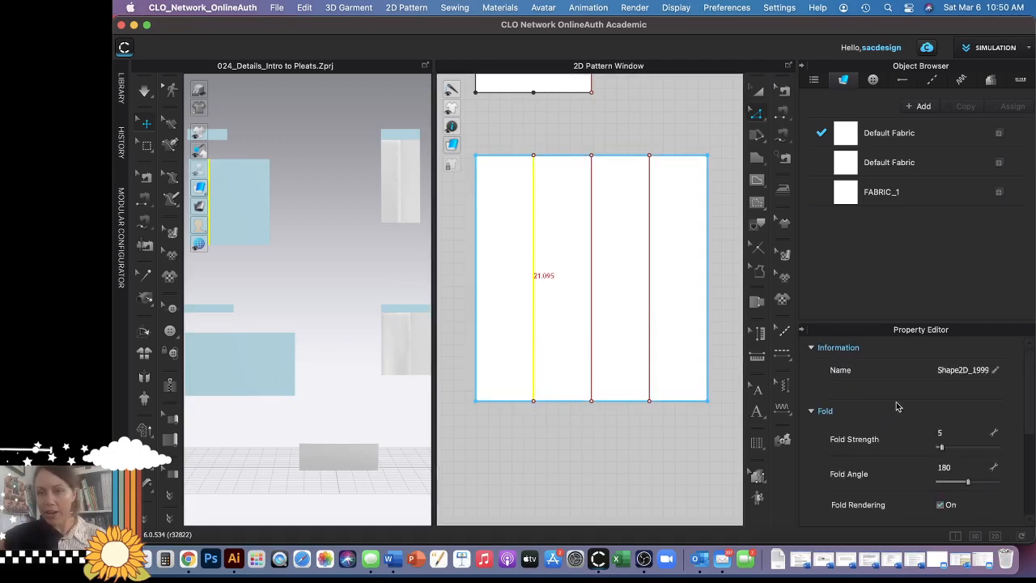
pyautogui.scroll(-2, 842, 393)
pyautogui.scroll(-2, 842, 394)
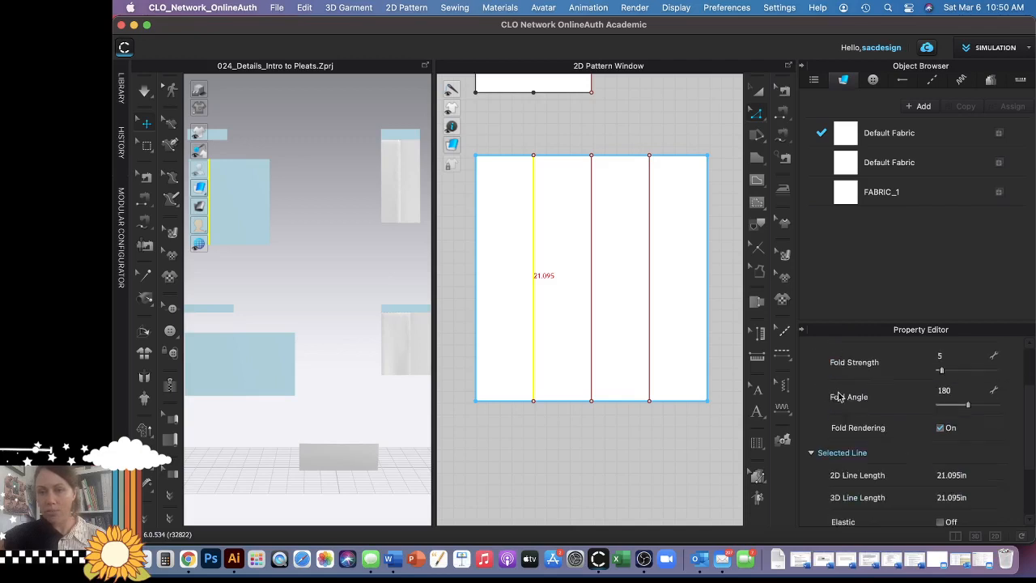
pyautogui.scroll(4, 840, 396)
pyautogui.scroll(-2, 839, 397)
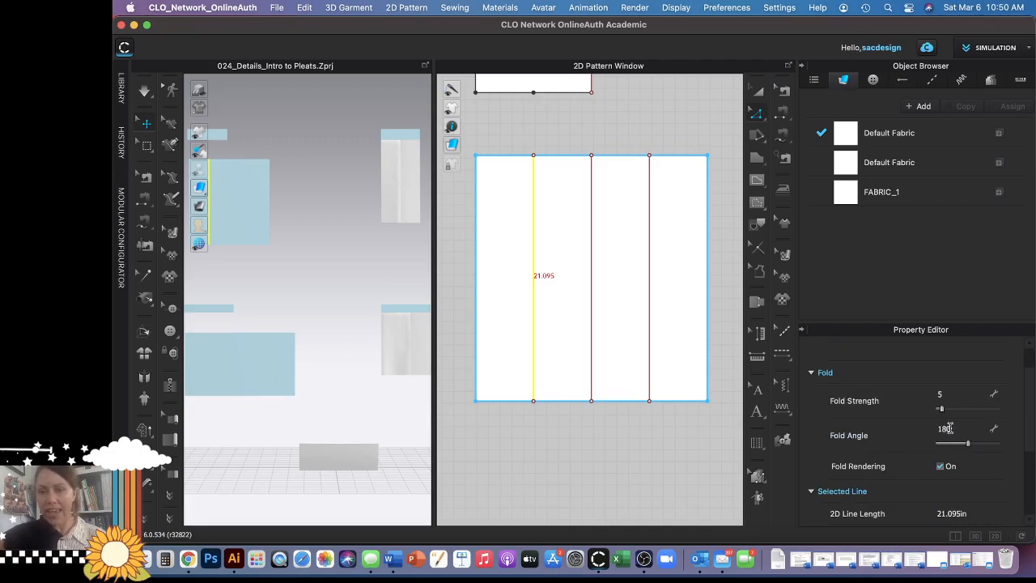
pyautogui.doubleClick(947, 428)
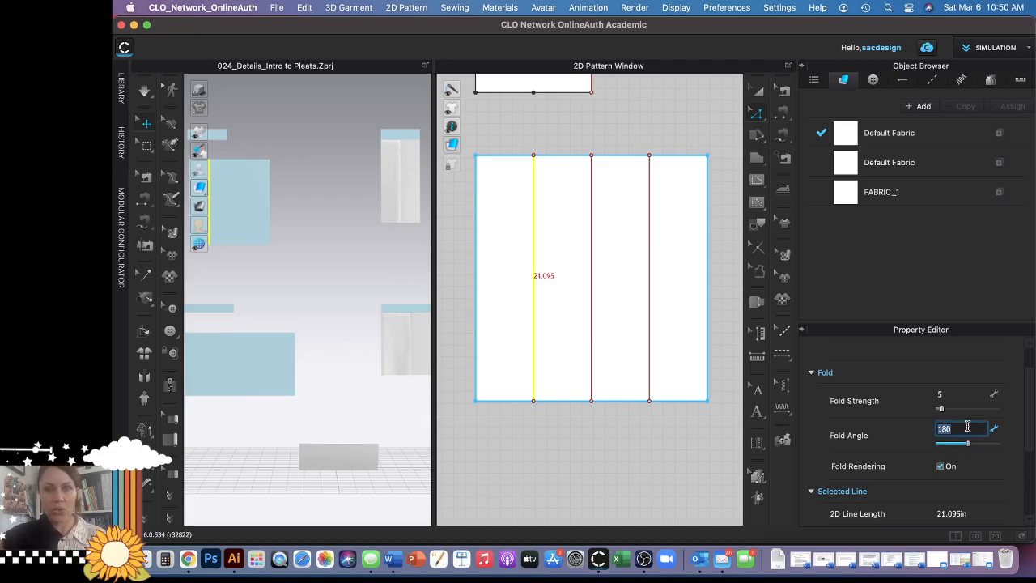
pyautogui.write('360')
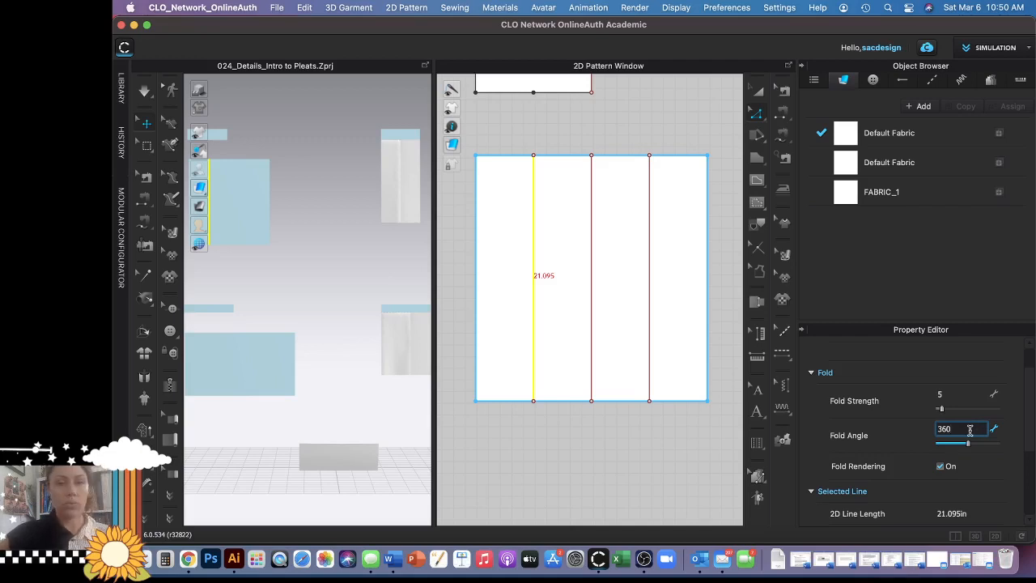
# - Check the leftmost fold against the pleat diagram in Illustrator, and set that internal line's fold angle to 0 in CLO
pyautogui.click(242, 564)
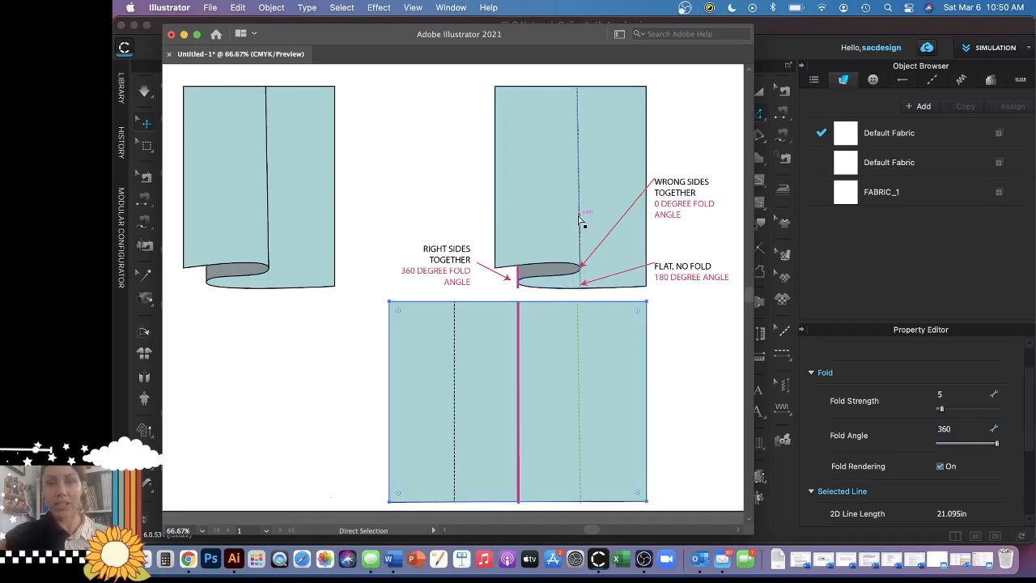
pyautogui.click(599, 559)
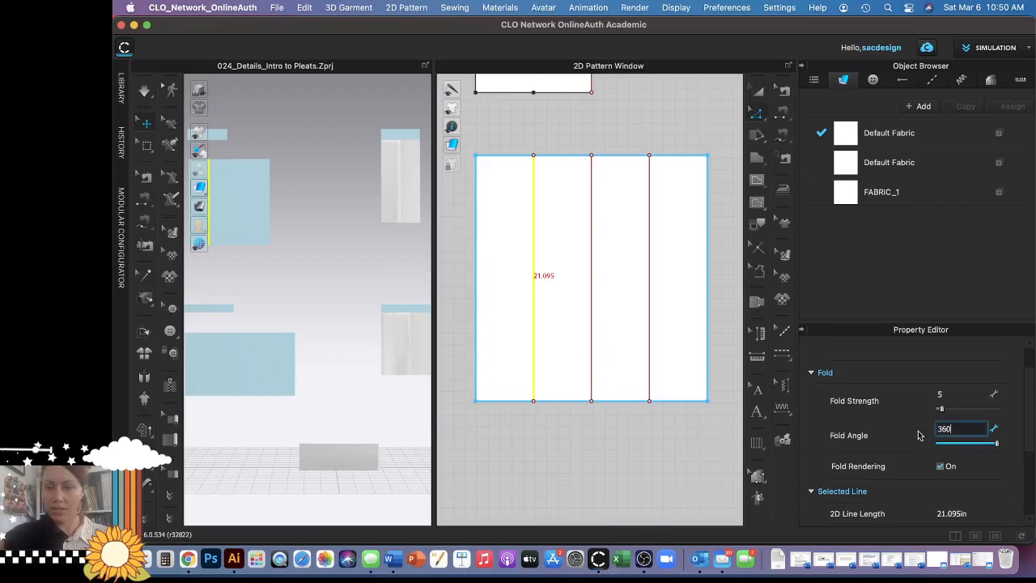
pyautogui.doubleClick(965, 434)
pyautogui.click(937, 430)
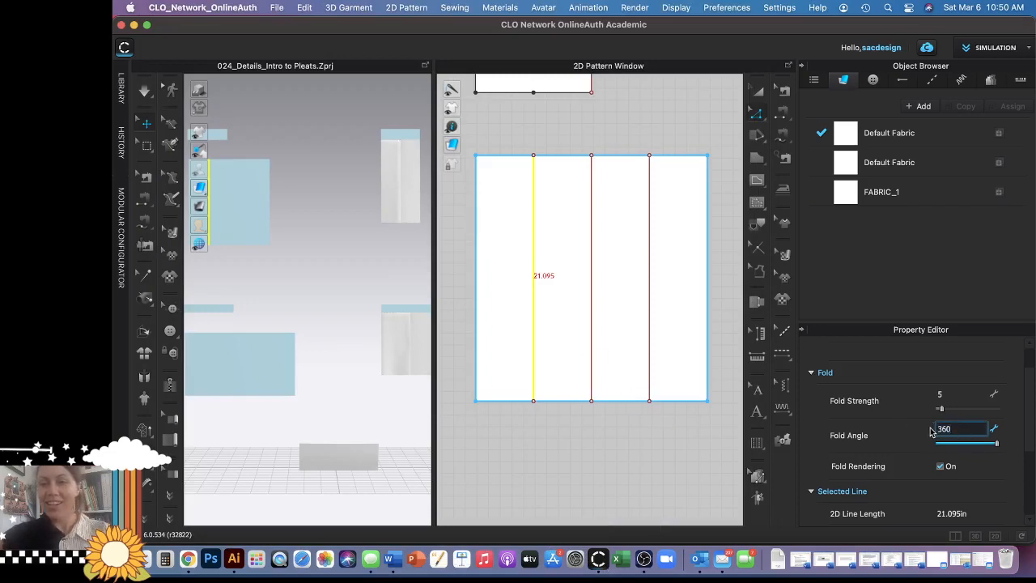
pyautogui.write('0')
pyautogui.moveTo(969, 428); pyautogui.dragTo(922, 434)
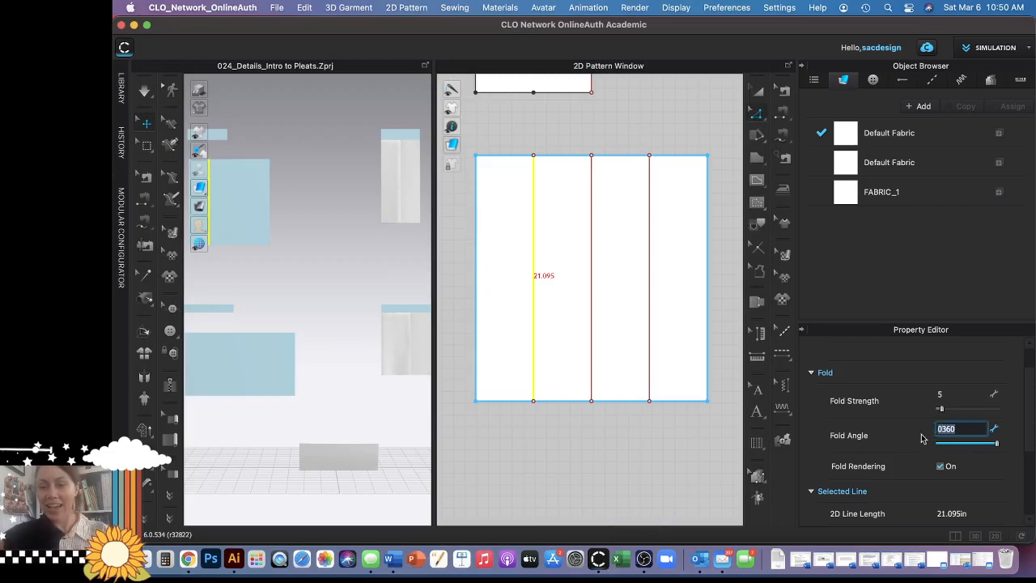
pyautogui.write('0')
pyautogui.click(589, 460)
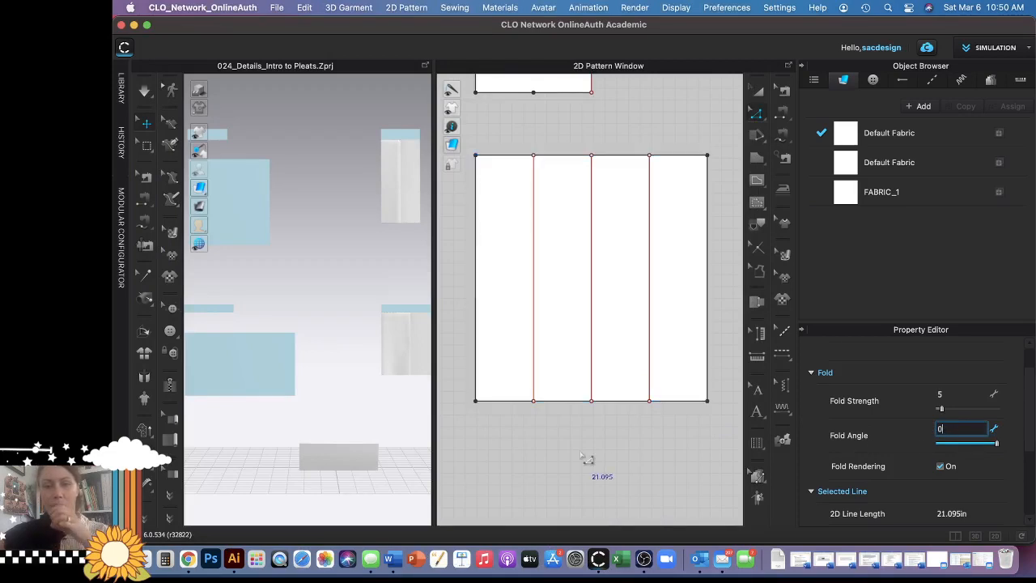
# - Compare the middle internal line with the Illustrator pleat diagram and set its fold angle to 360 in CLO
pyautogui.click(591, 346)
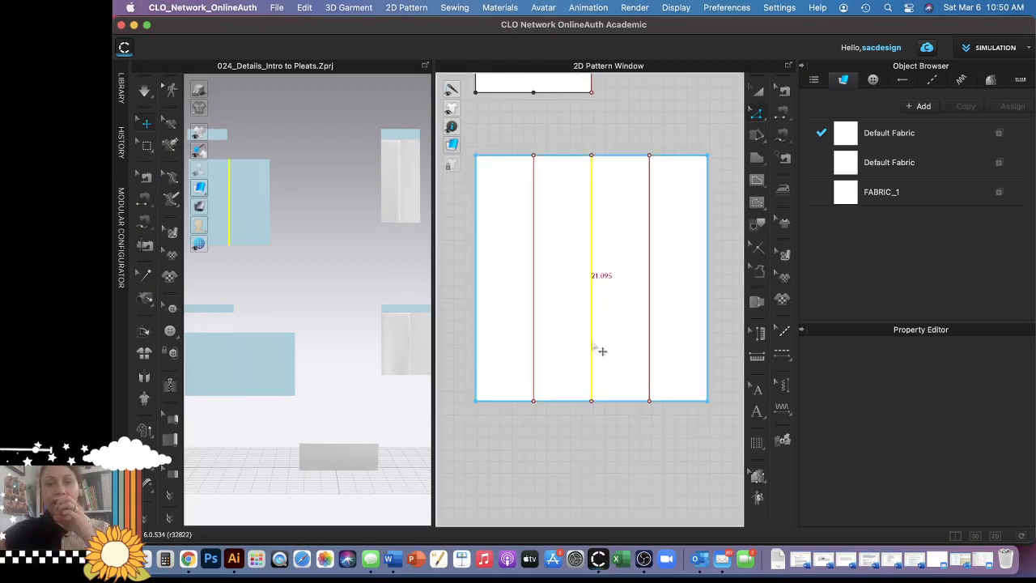
pyautogui.click(235, 558)
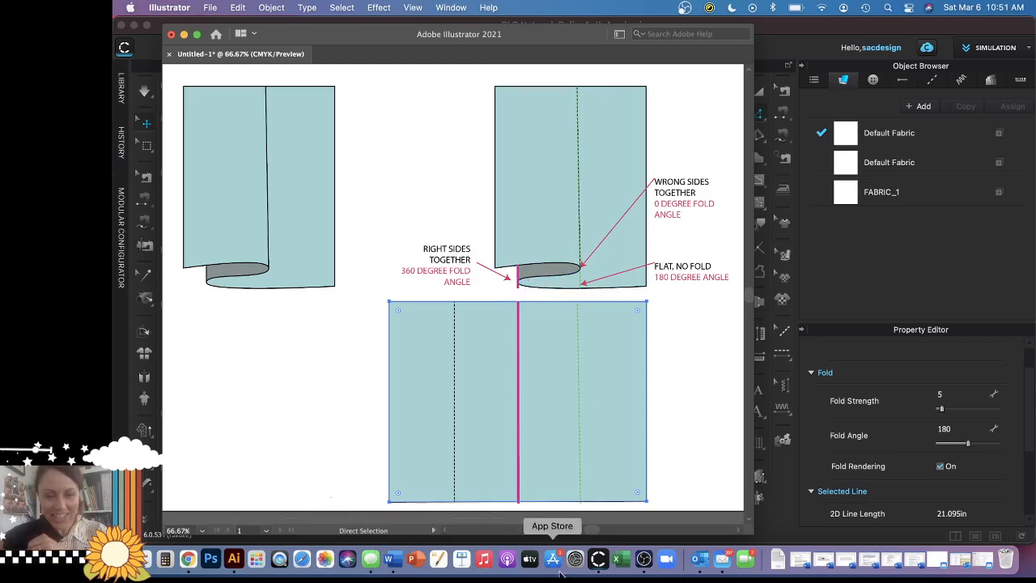
pyautogui.click(599, 558)
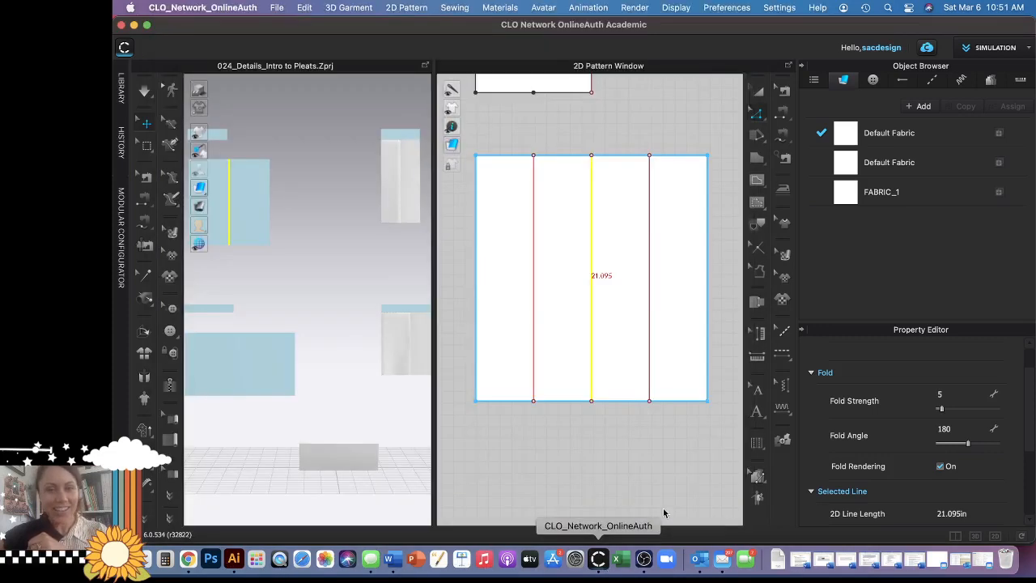
pyautogui.click(943, 430)
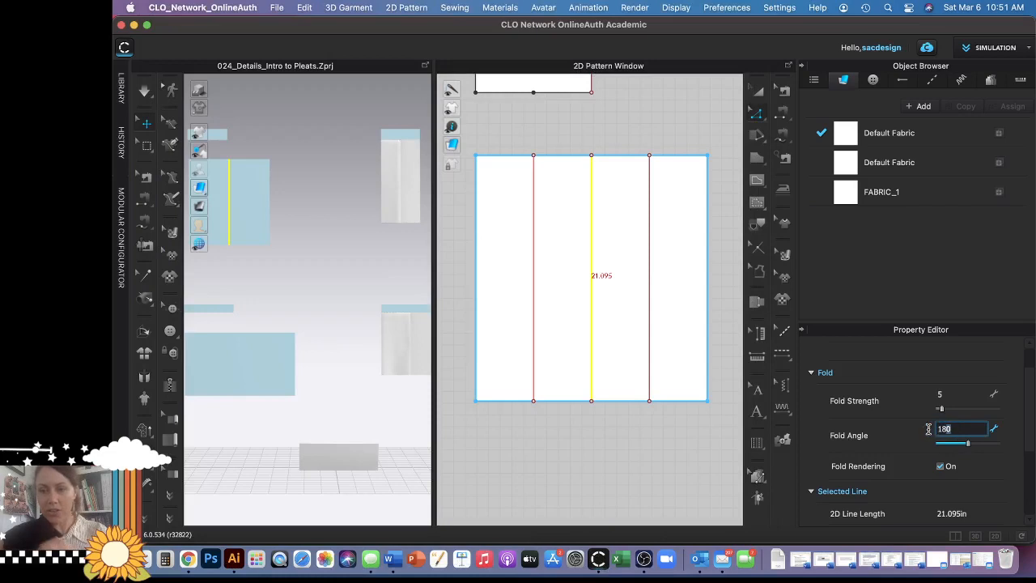
pyautogui.write('3')
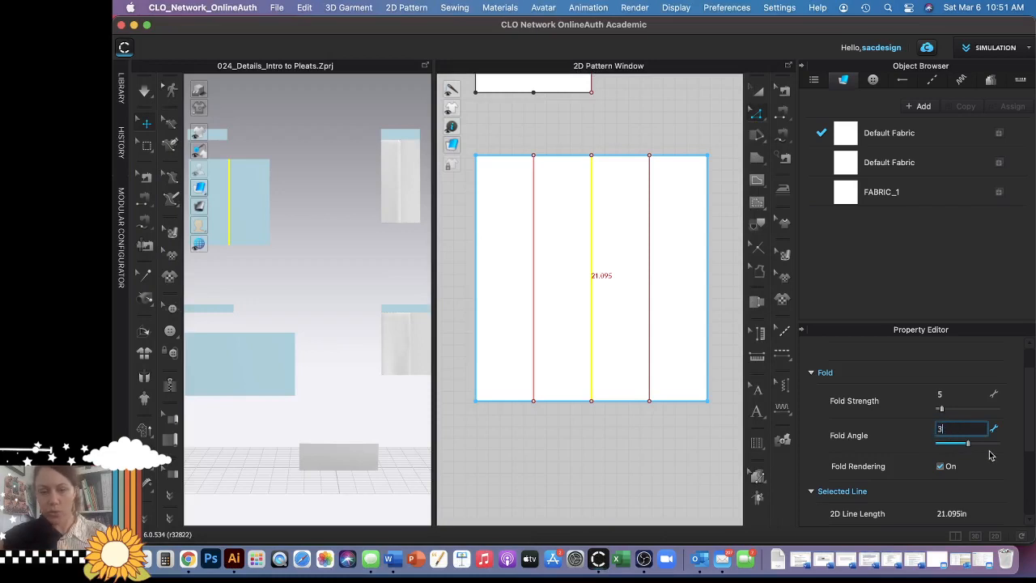
pyautogui.write('60')
pyautogui.click(698, 430)
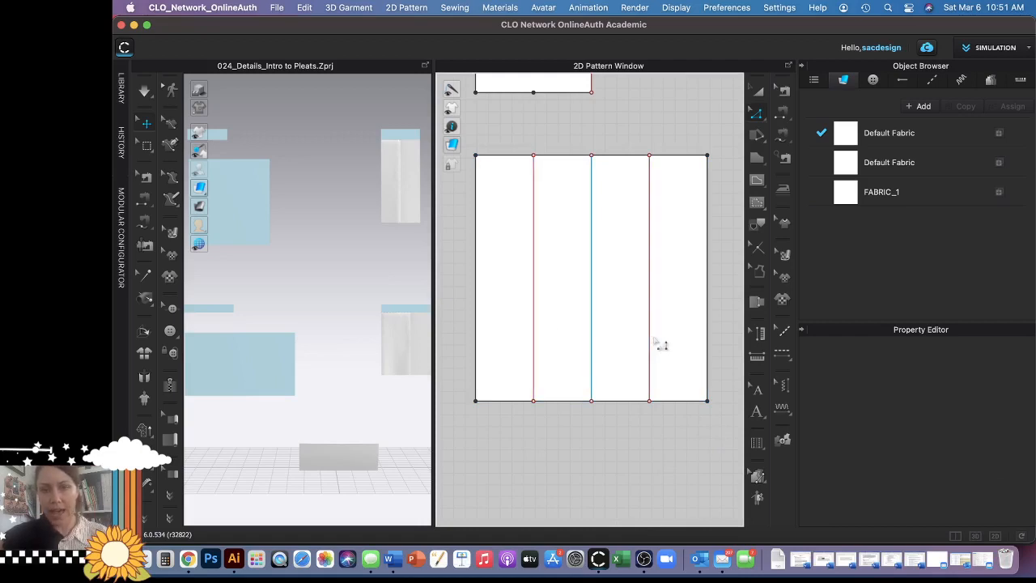
# - Turn off Fold Rendering for the leftmost internal line of the upper flat pattern piece
pyautogui.click(542, 317)
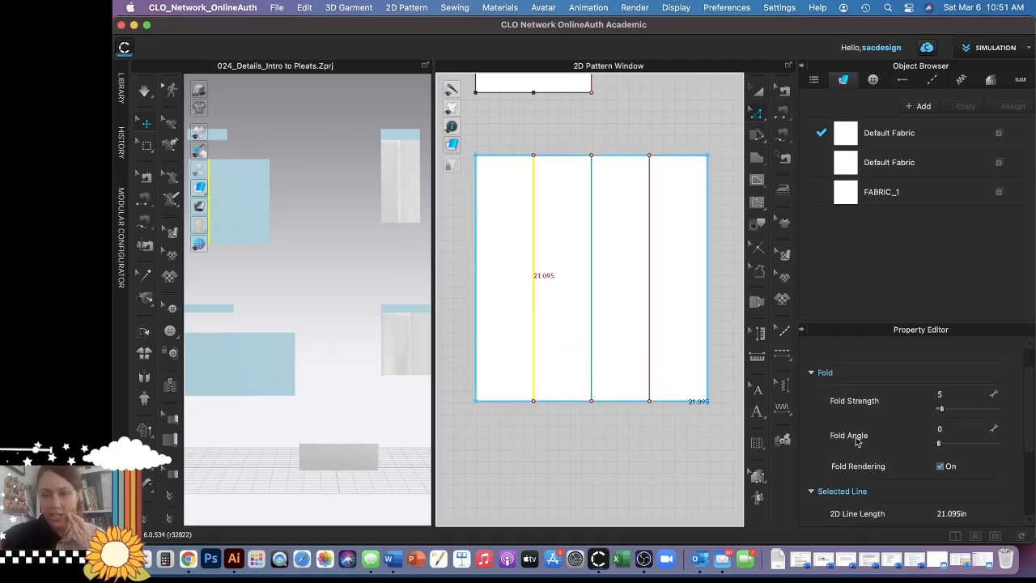
pyautogui.click(941, 467)
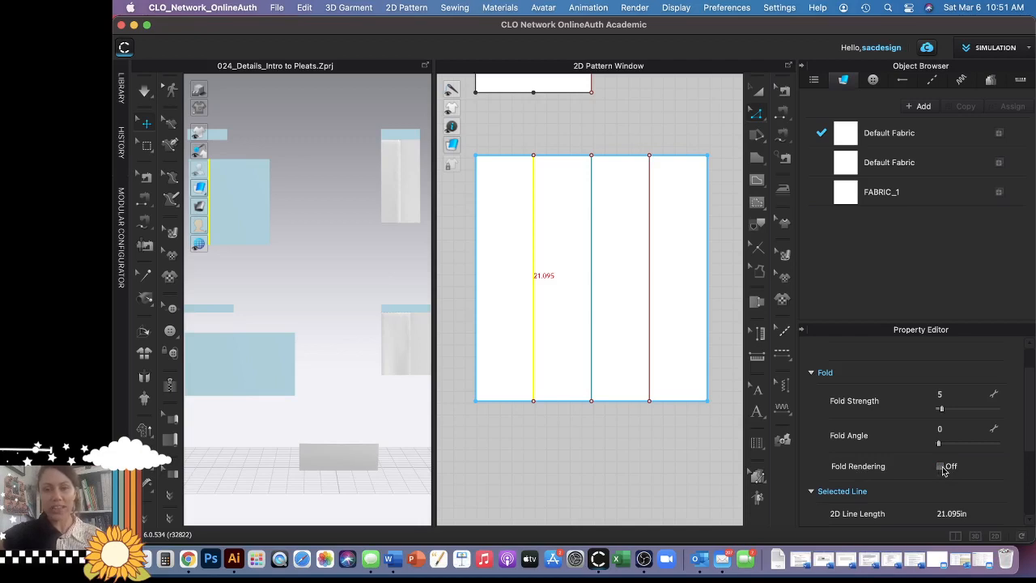
pyautogui.click(569, 441)
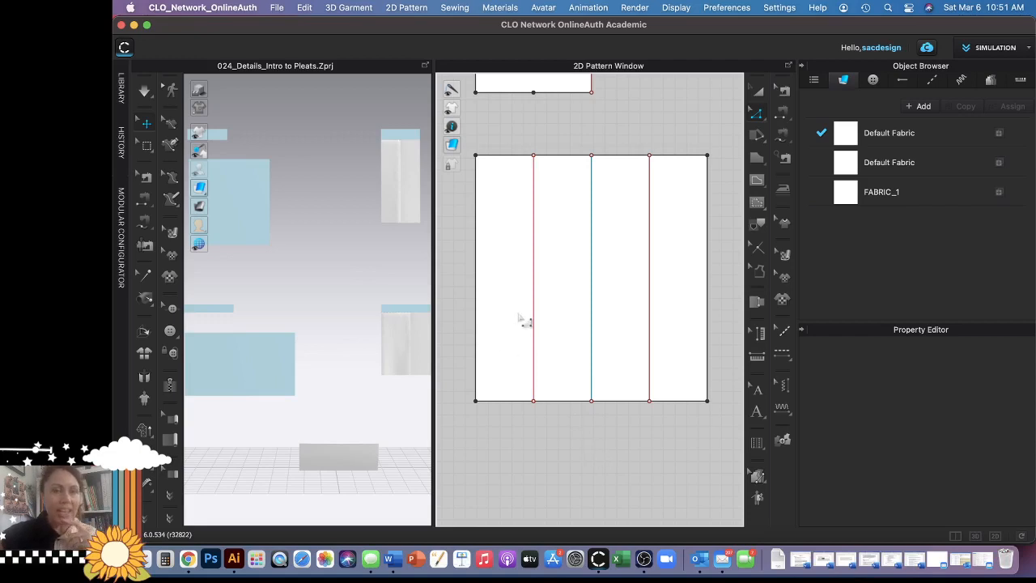
# - Strengthen the upper flat pattern piece with the three fold lines in 3D
pyautogui.scroll(-2, 519, 316)
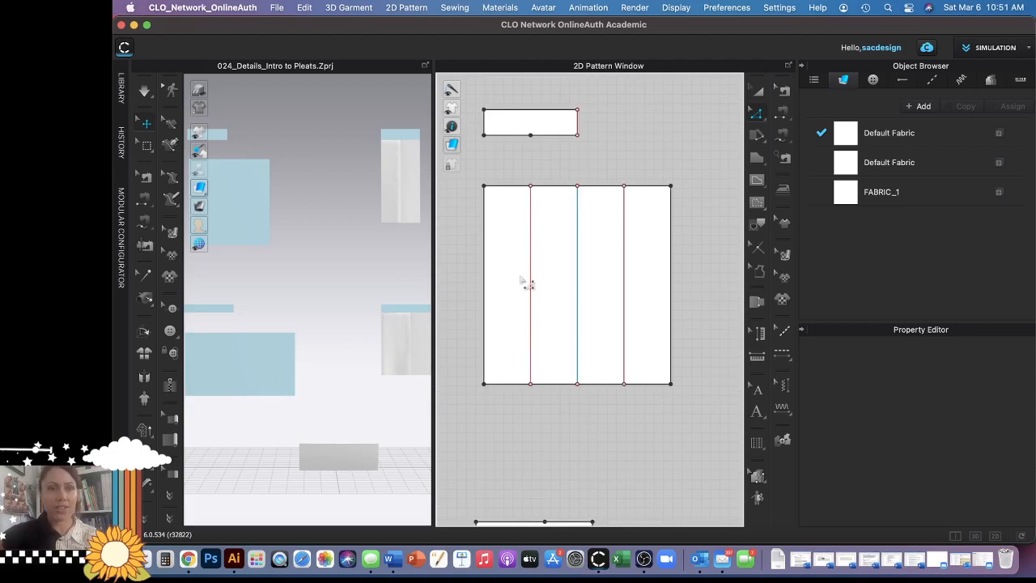
pyautogui.scroll(-5, 246, 287)
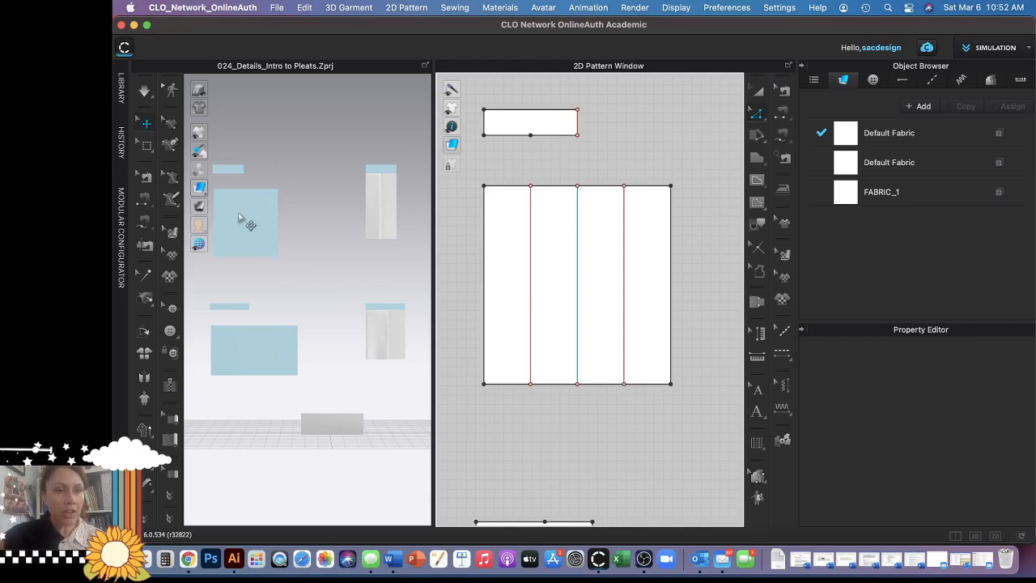
pyautogui.click(145, 125)
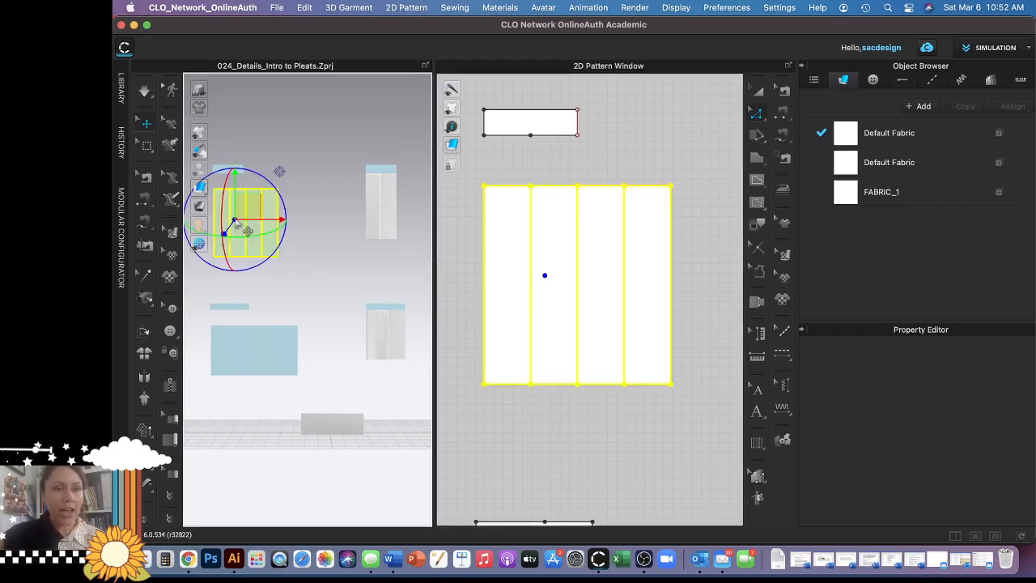
pyautogui.click(239, 243)
pyautogui.rightClick(232, 237)
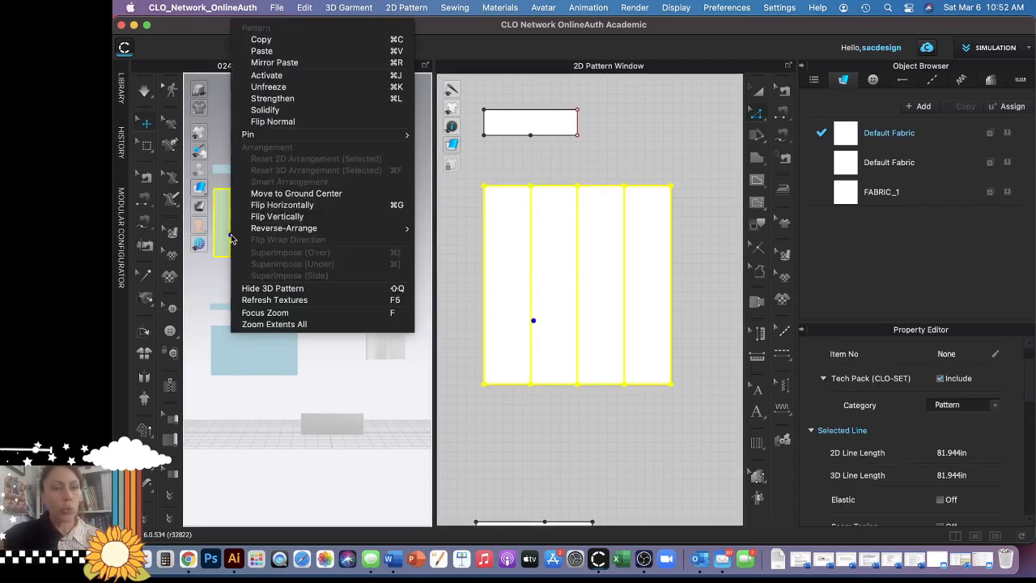
pyautogui.click(285, 99)
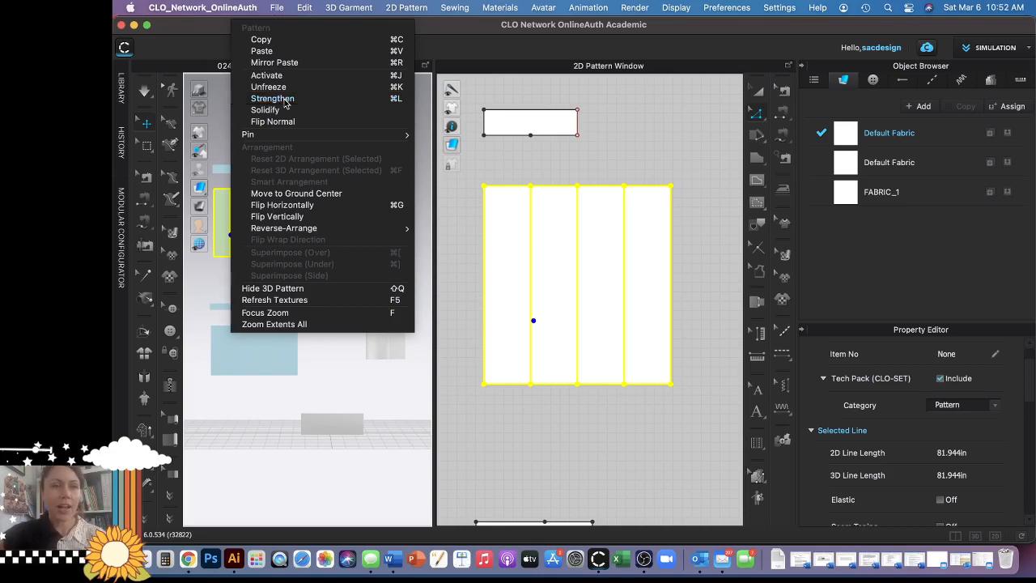
# - Unfreeze the strengthened upper piece and simulate it so it folds along its internal lines
pyautogui.rightClick(254, 228)
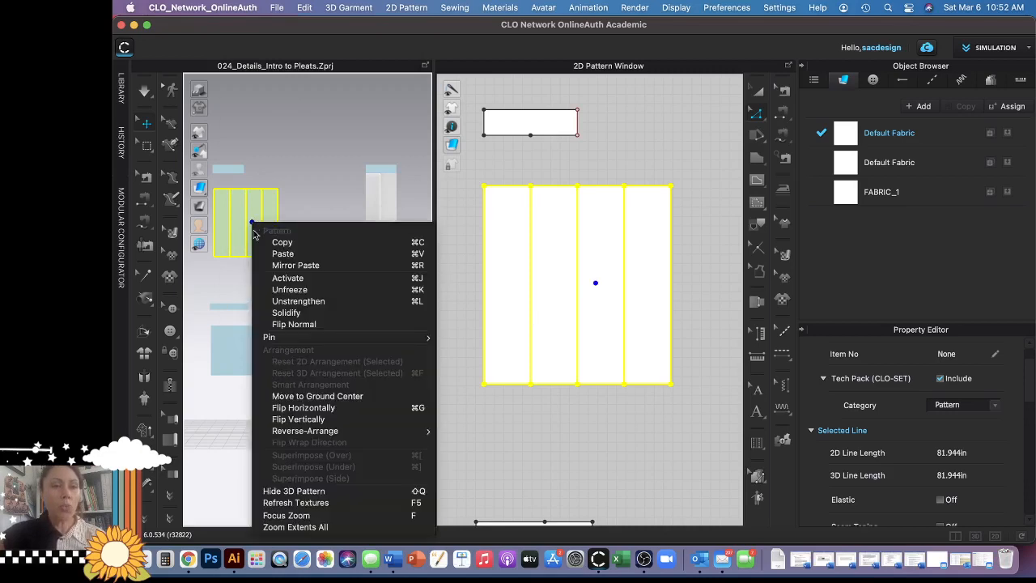
pyautogui.click(289, 290)
pyautogui.click(284, 285)
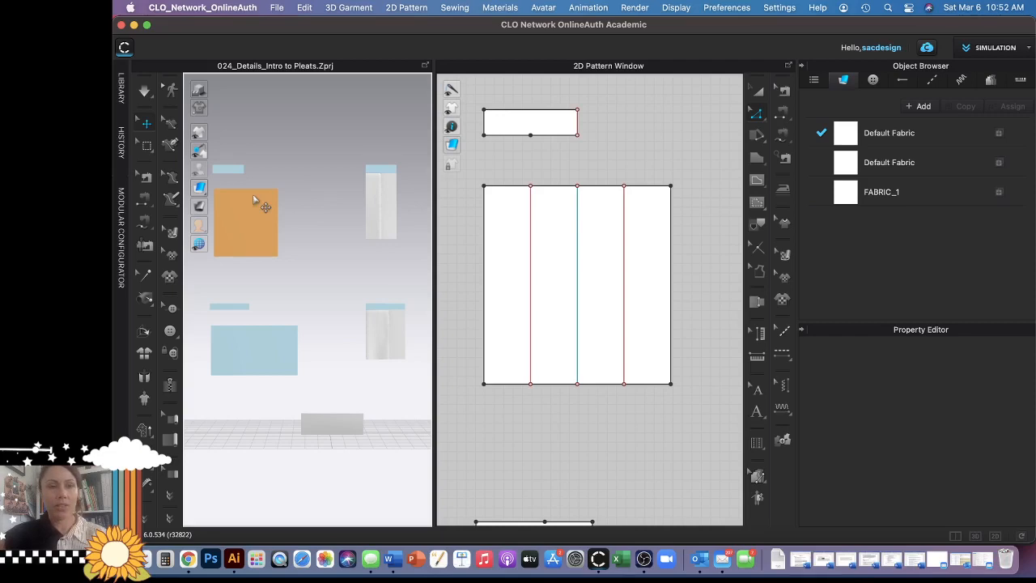
pyautogui.press('space')
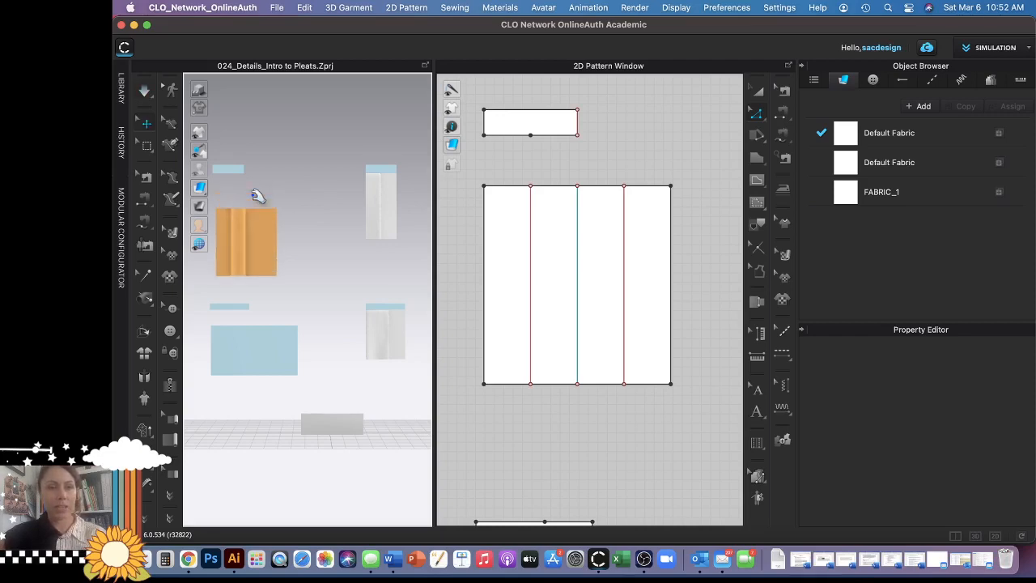
pyautogui.scroll(3, 243, 252)
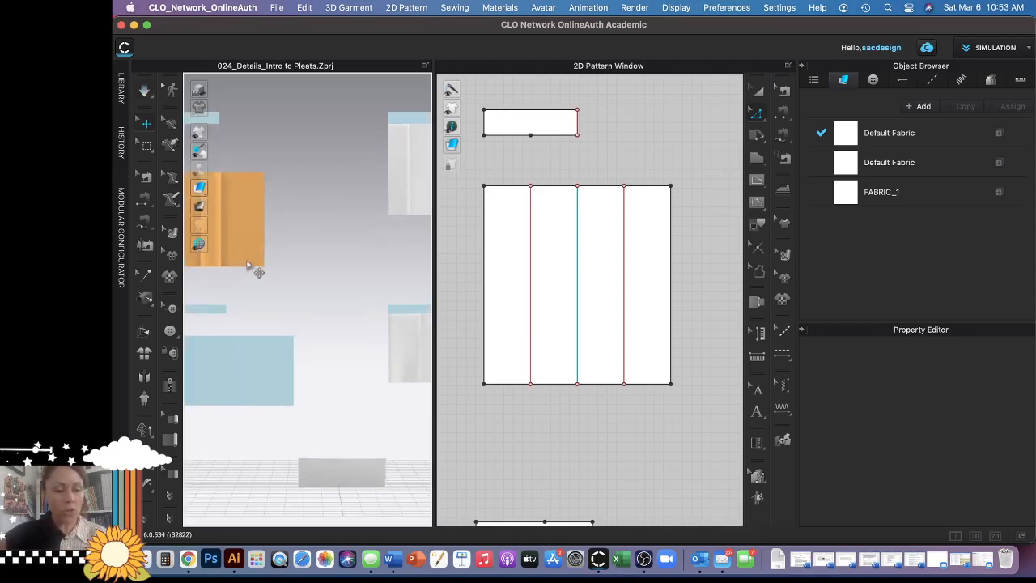
pyautogui.moveTo(227, 245); pyautogui.dragTo(283, 341, button='middle')
pyautogui.scroll(4, 357, 275)
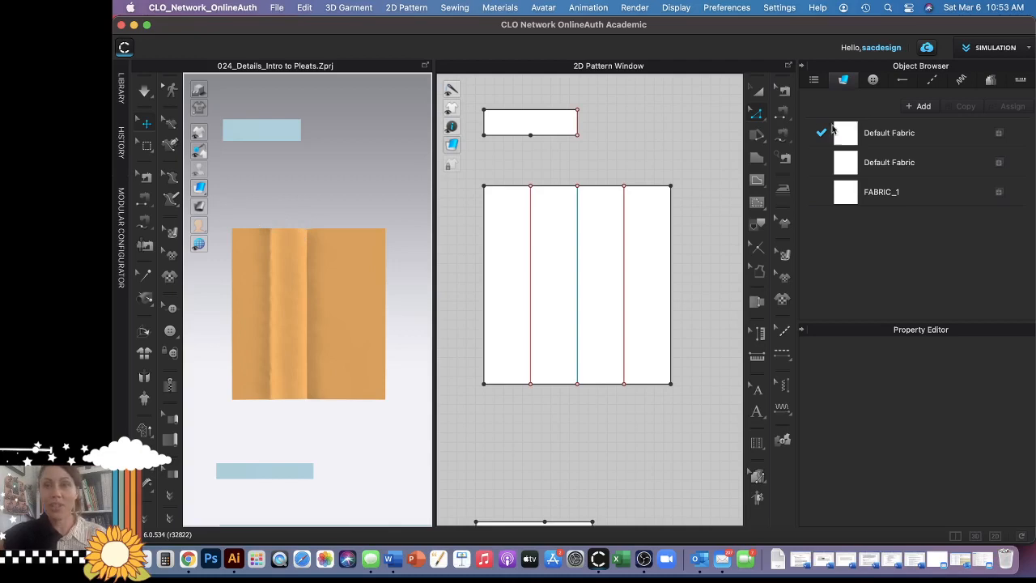
# - Use Segment Sewing to sew the upper piece's first top-edge segment to the adjacent segment across the leftmost fold line
pyautogui.click(782, 114)
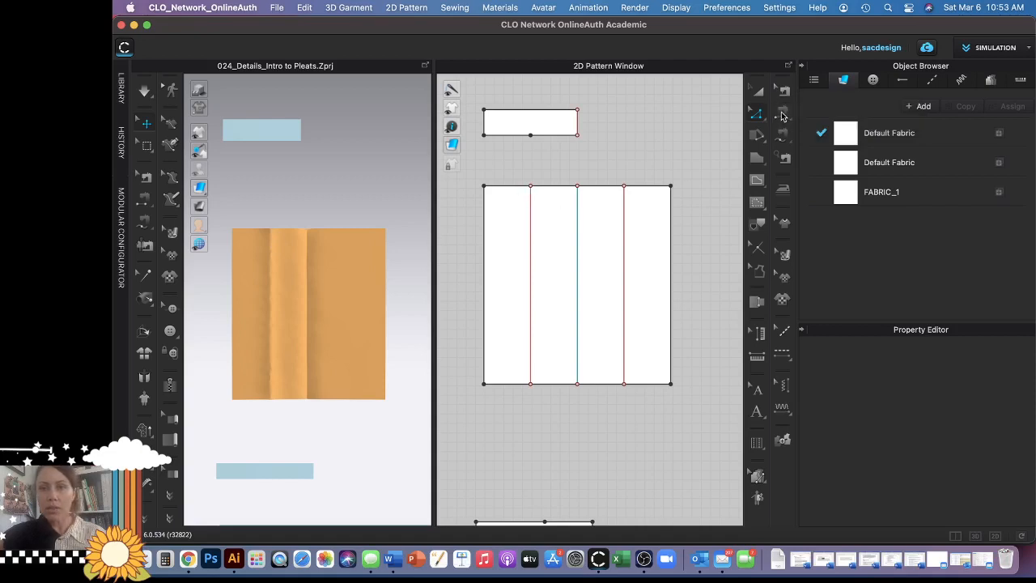
pyautogui.scroll(-5, 609, 201)
pyautogui.scroll(6, 605, 202)
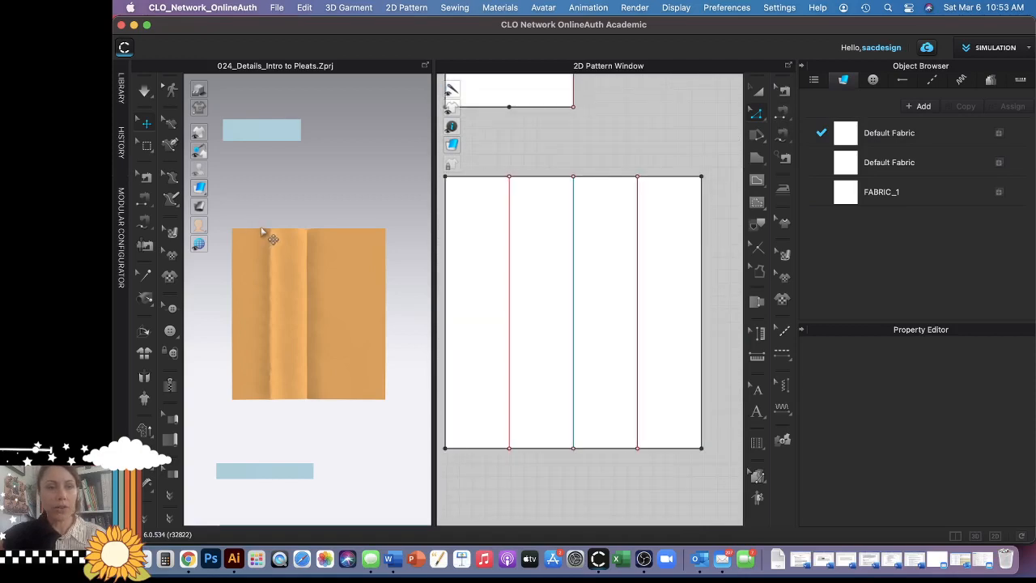
pyautogui.click(781, 116)
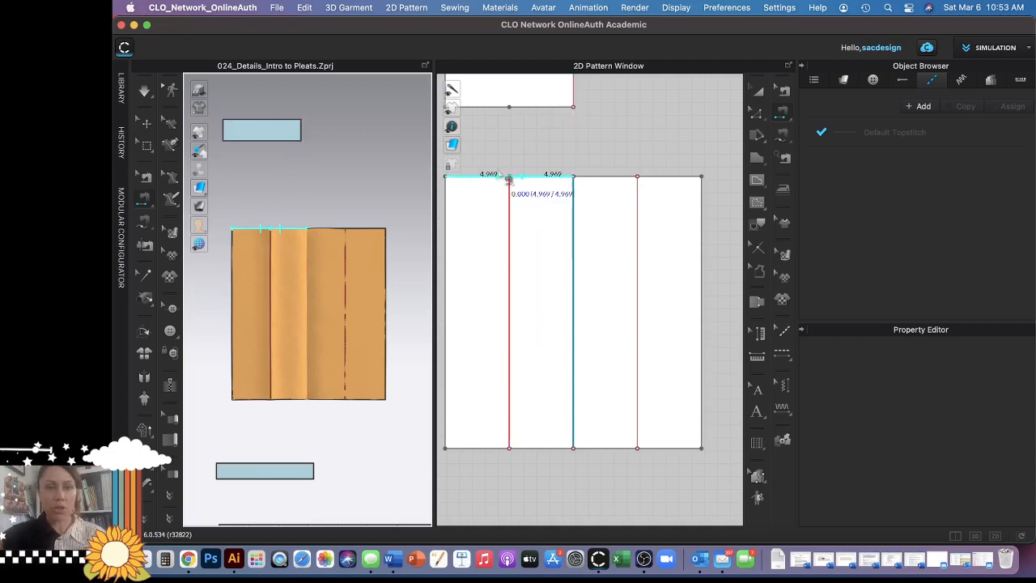
pyautogui.click(505, 186)
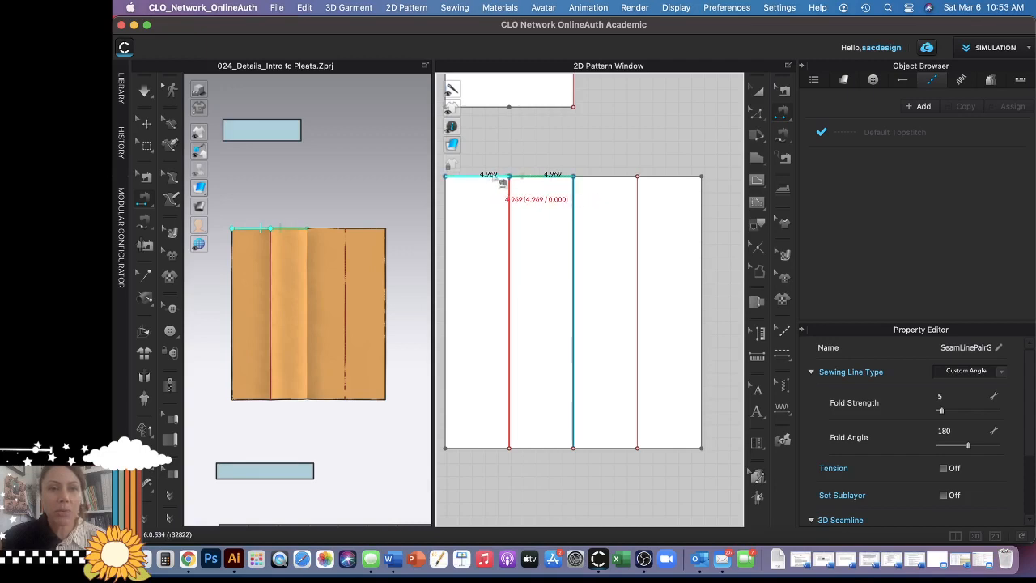
pyautogui.click(502, 178)
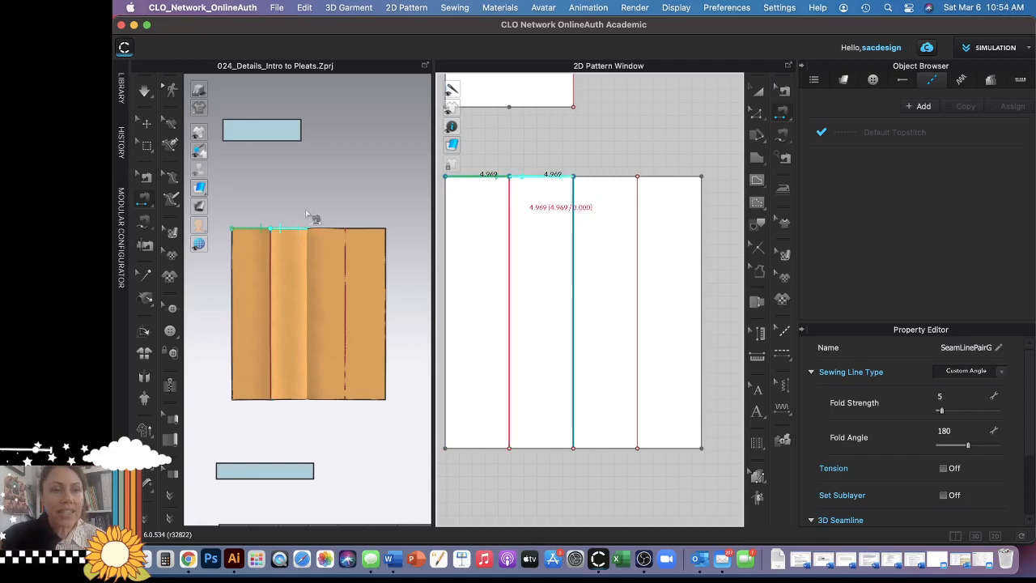
pyautogui.click(300, 233)
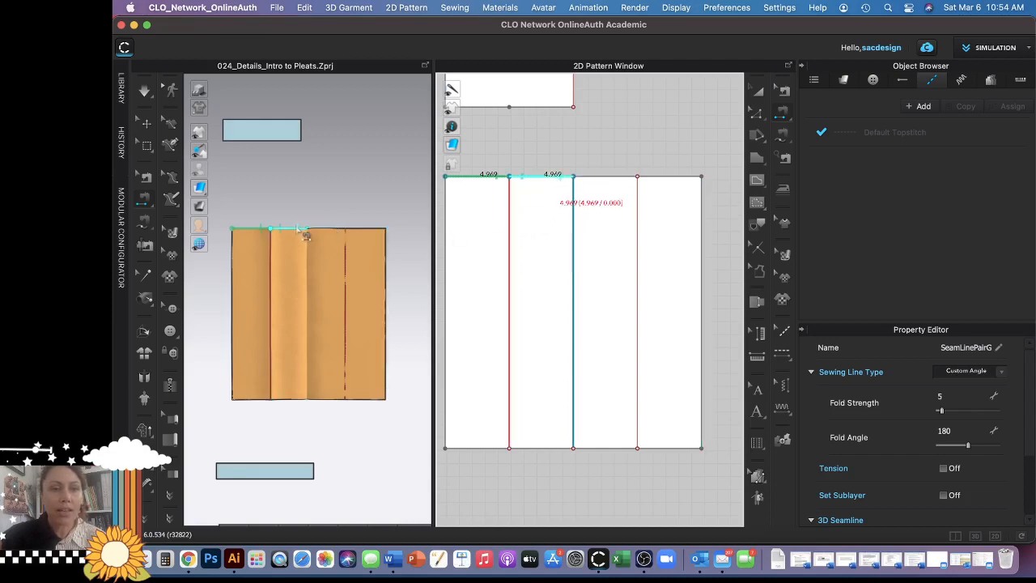
# - Sew the second top-edge segment to the third, and the fourth to the right half of the band's lower edge
pyautogui.click(586, 175)
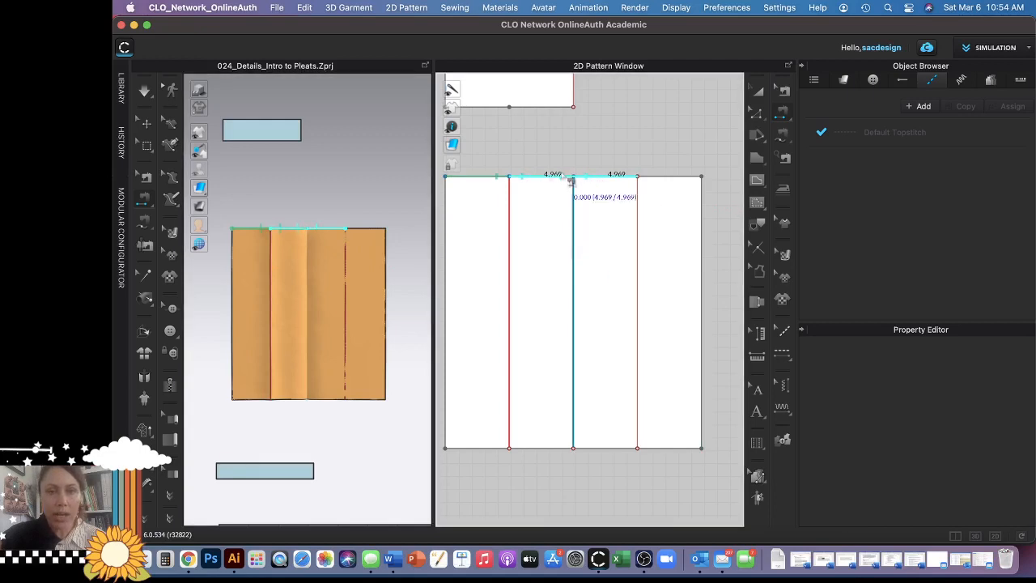
pyautogui.click(566, 180)
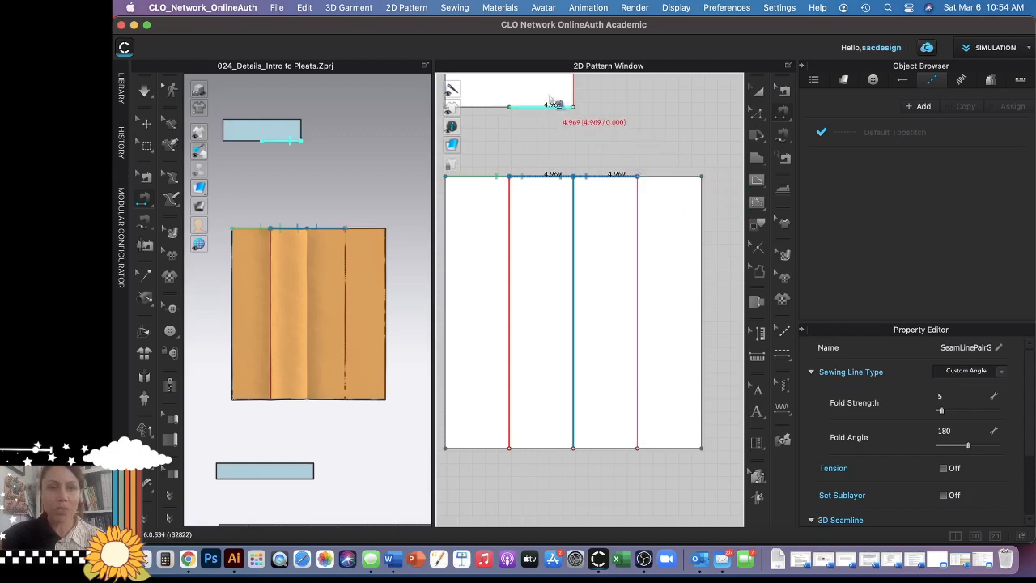
pyautogui.click(681, 177)
pyautogui.click(567, 109)
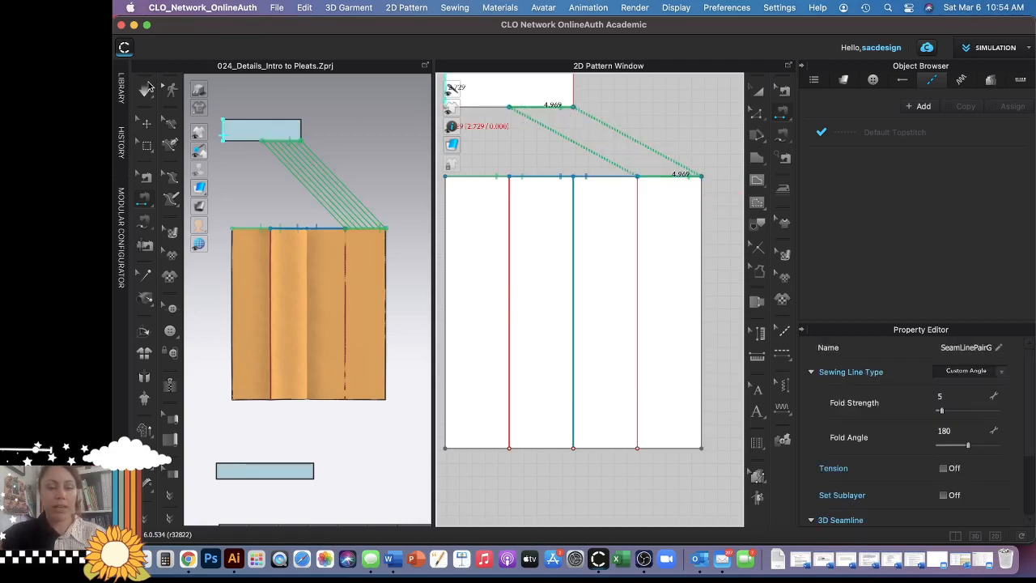
# - Simulate the pleat piece so its sewn segment joins the band, and stop the simulation
pyautogui.click(146, 88)
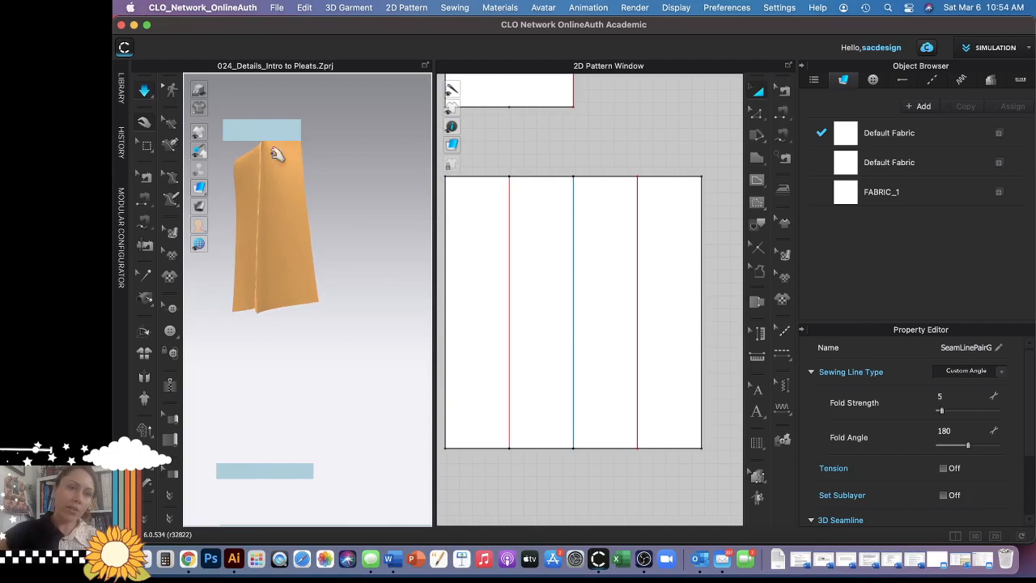
pyautogui.moveTo(234, 162); pyautogui.dragTo(276, 189, button='right')
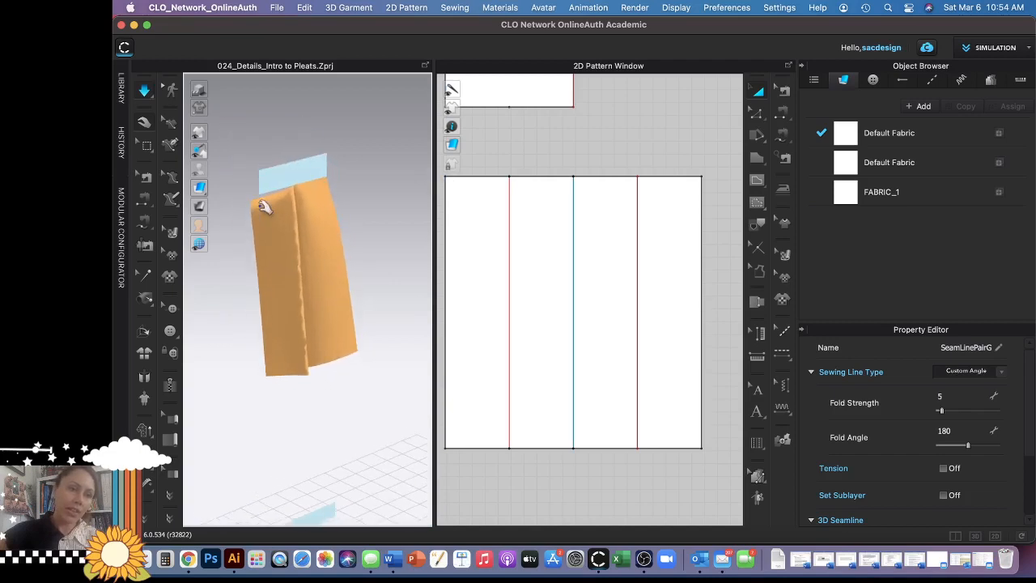
pyautogui.click(145, 92)
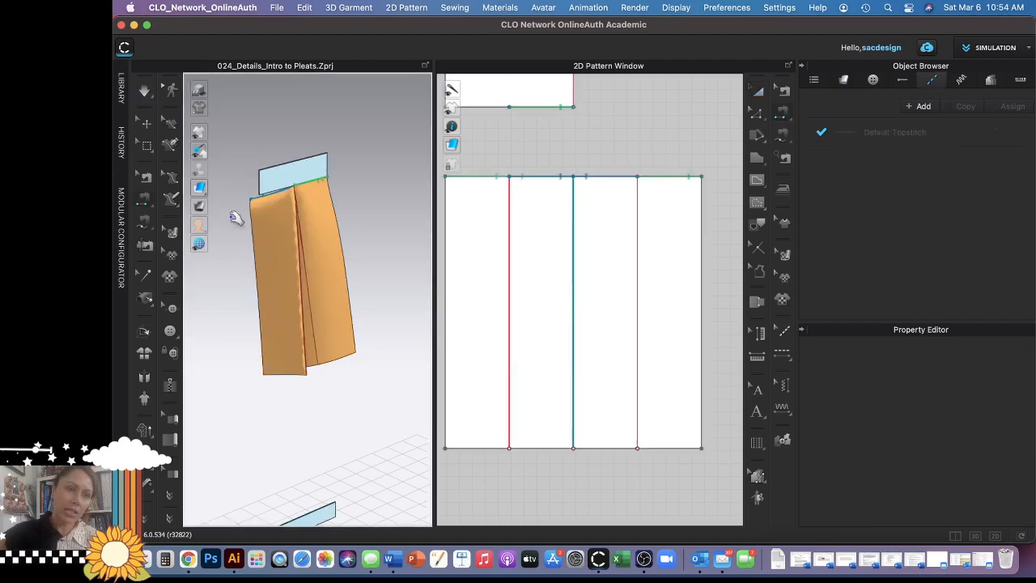
# - Sew the first top-edge segment to the left half of the band's lower edge and run the simulation
pyautogui.click(279, 200)
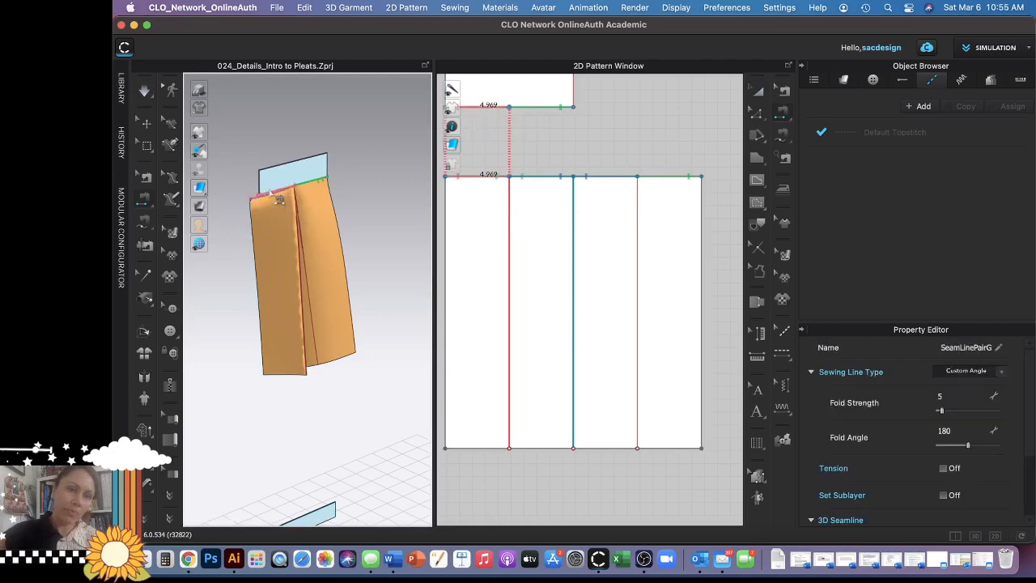
pyautogui.press('space')
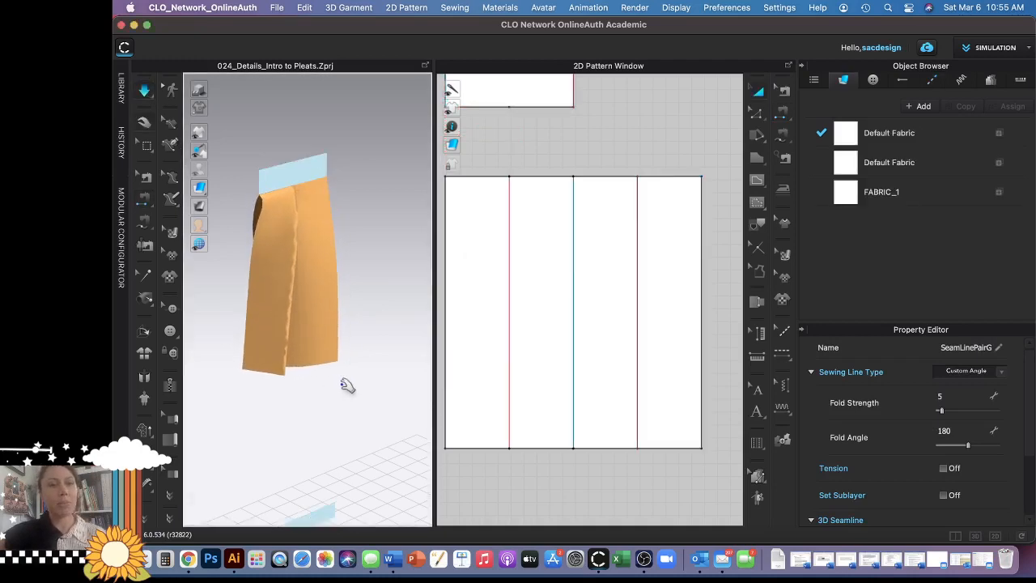
# - Pull the lower end of the pleat's front fold across the piece while simulating to straighten the fold
pyautogui.press('2')
pyautogui.moveTo(273, 254); pyautogui.dragTo(412, 351, button='middle')
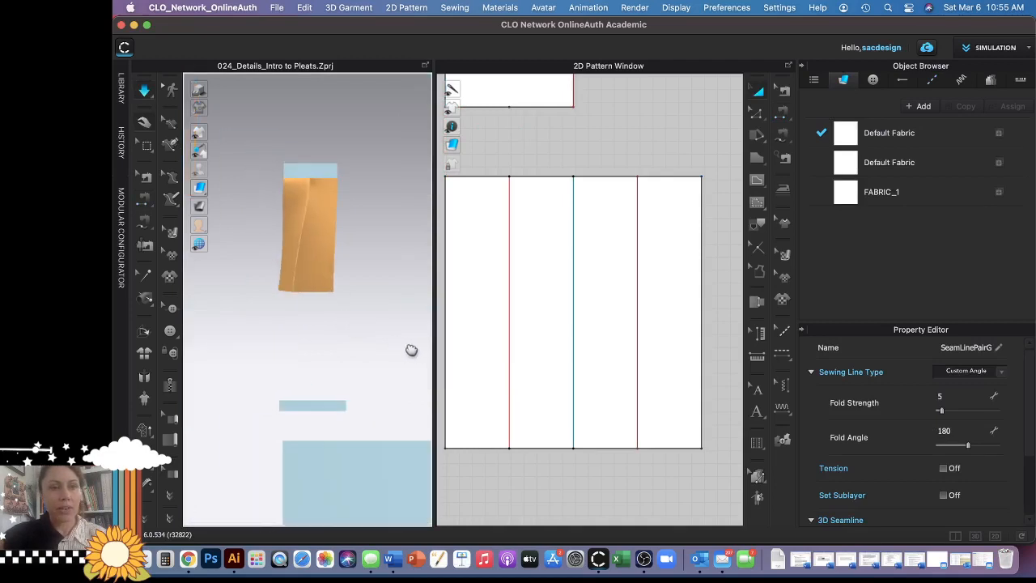
pyautogui.scroll(2, 333, 278)
pyautogui.scroll(2, 336, 283)
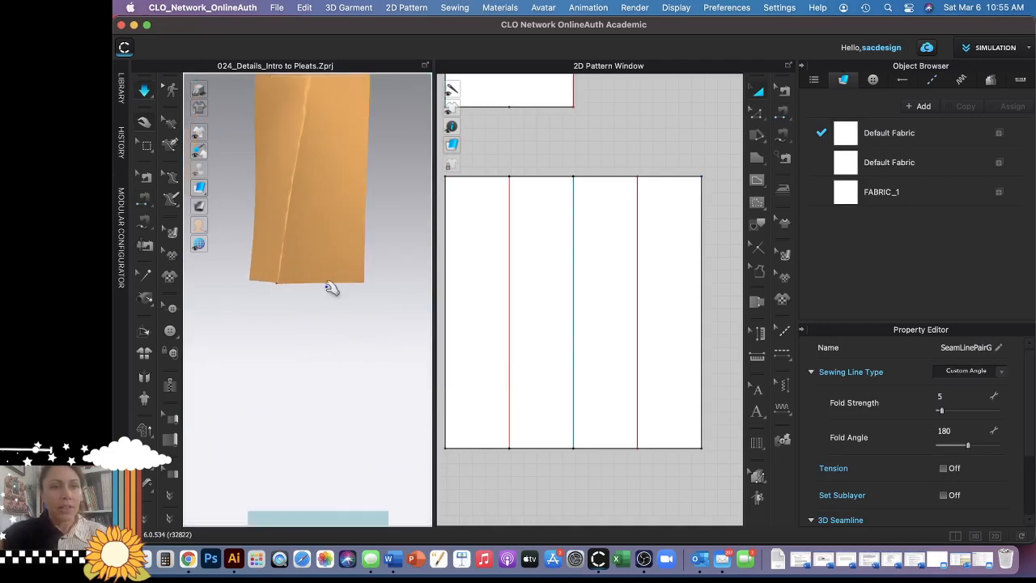
pyautogui.moveTo(279, 277); pyautogui.dragTo(334, 287)
pyautogui.moveTo(353, 304); pyautogui.dragTo(335, 413, button='middle')
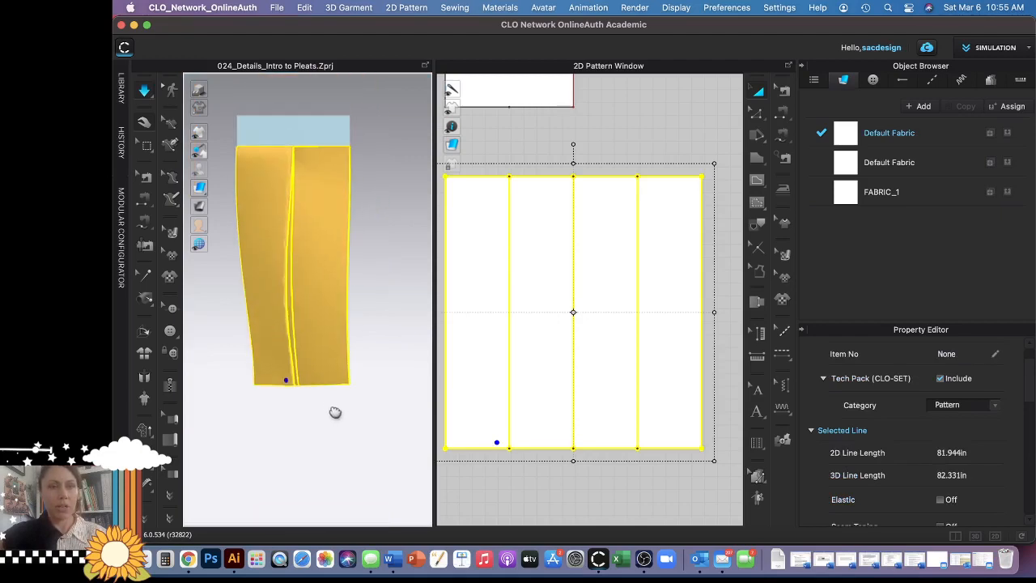
pyautogui.click(387, 304)
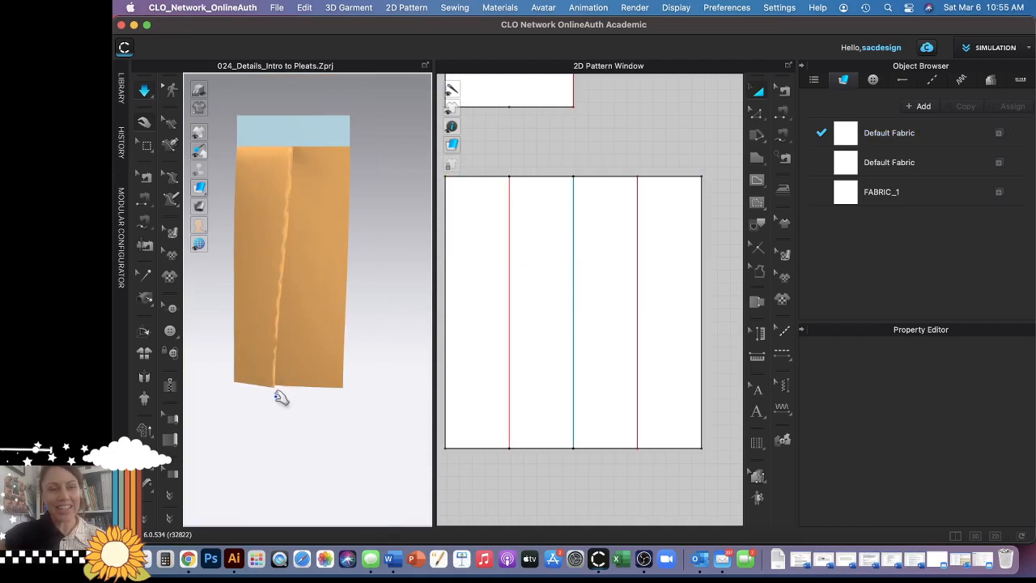
# - Examine the simulated pleat from the back, side and front, and inspect its front fold edge up close
pyautogui.moveTo(281, 398); pyautogui.dragTo(337, 398, button='right')
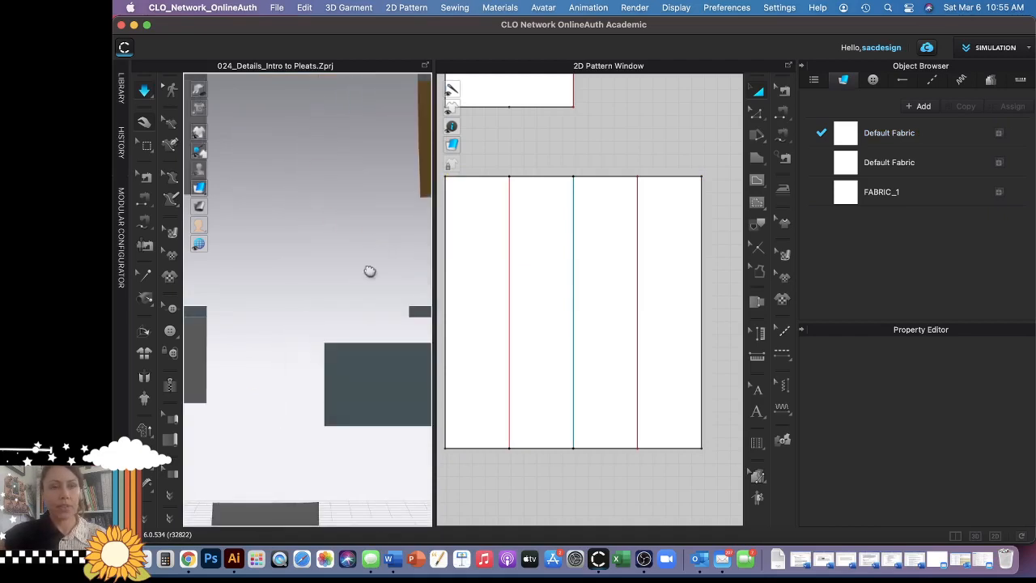
pyautogui.moveTo(368, 273); pyautogui.dragTo(263, 323, button='right')
pyautogui.scroll(5, 334, 243)
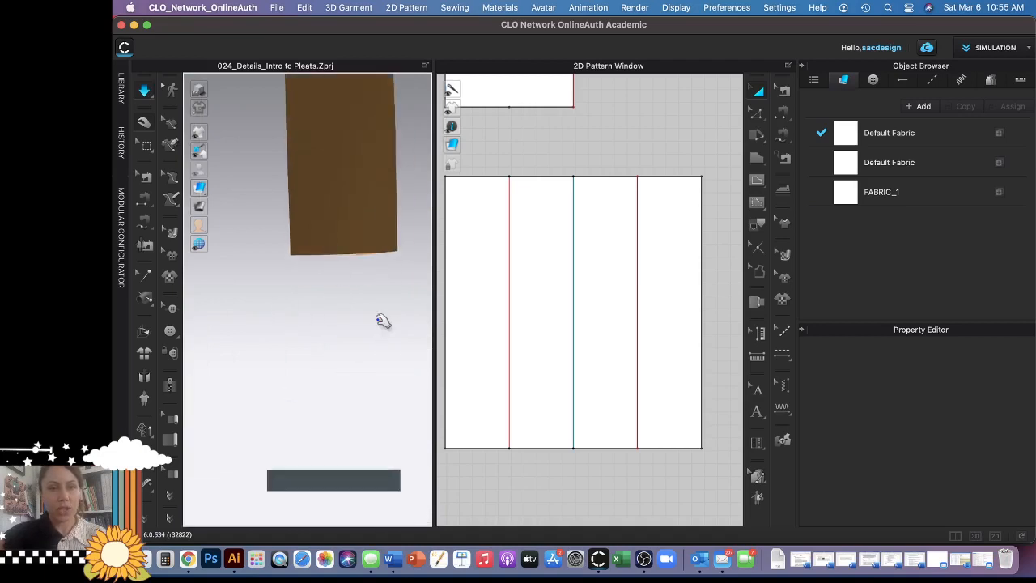
pyautogui.moveTo(359, 370); pyautogui.dragTo(262, 326, button='right')
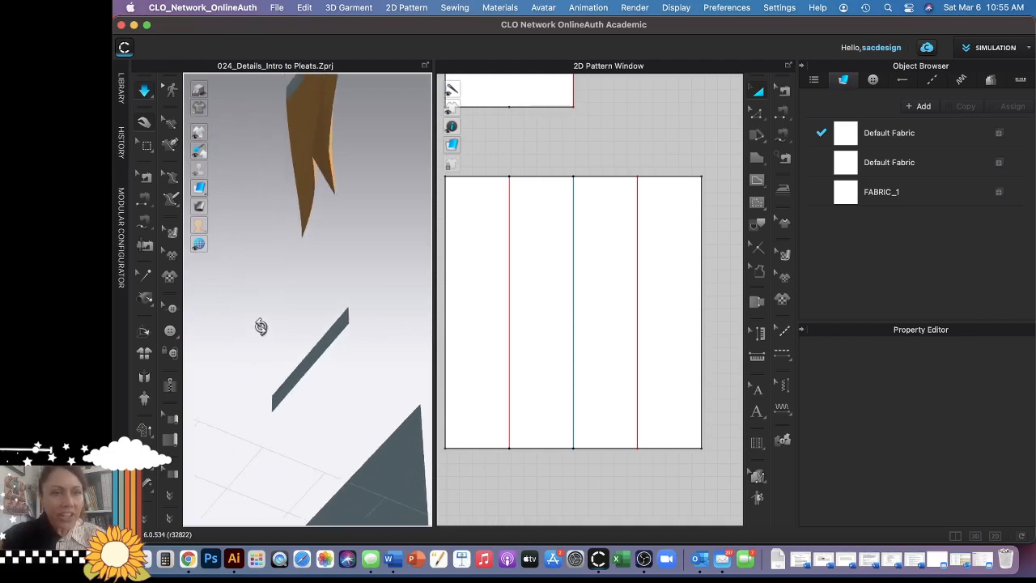
pyautogui.moveTo(345, 185); pyautogui.dragTo(337, 238, button='right')
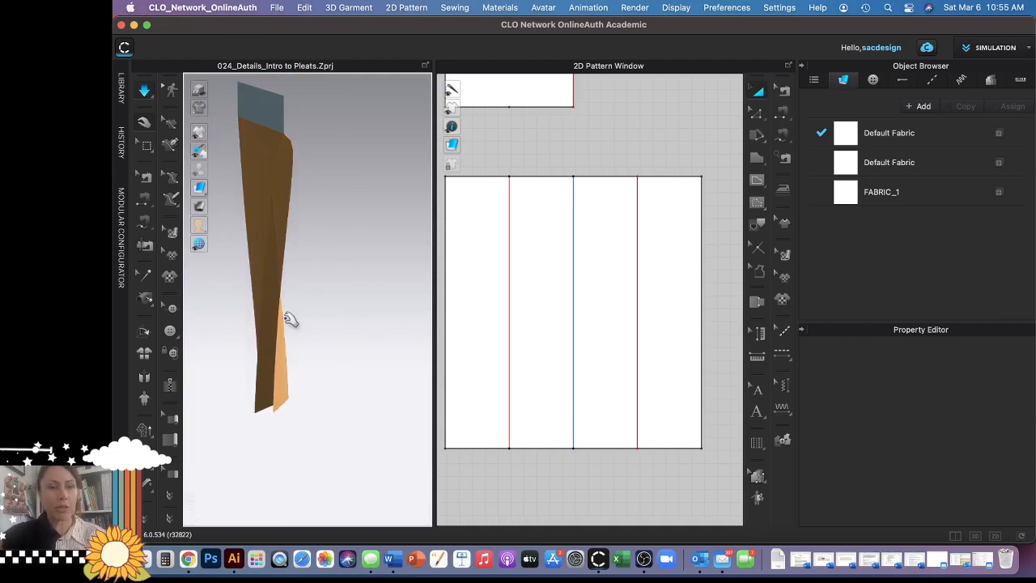
pyautogui.press('2')
pyautogui.moveTo(286, 266); pyautogui.dragTo(436, 308, button='middle')
pyautogui.moveTo(360, 193); pyautogui.dragTo(348, 273, button='middle')
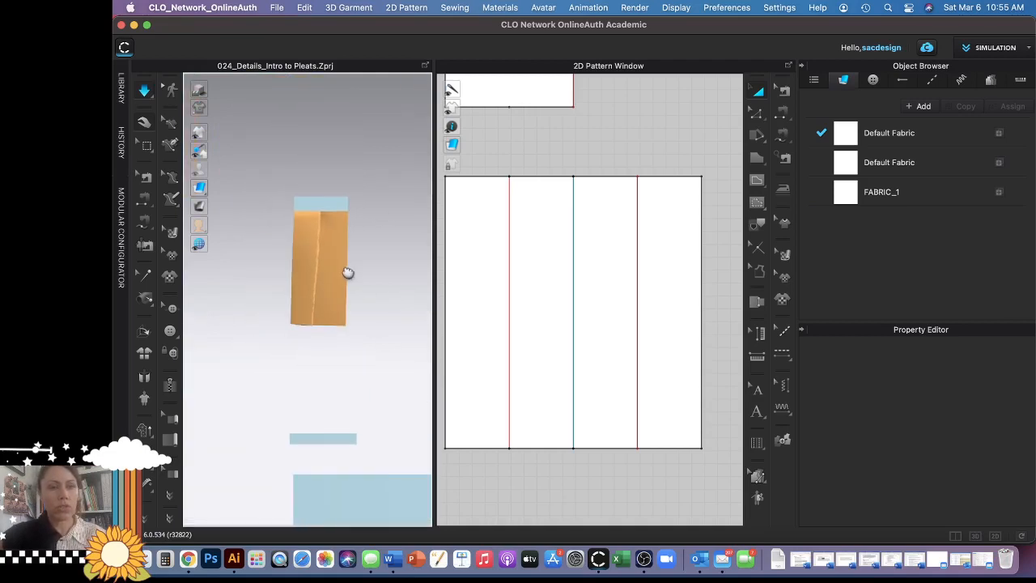
pyautogui.scroll(5, 347, 272)
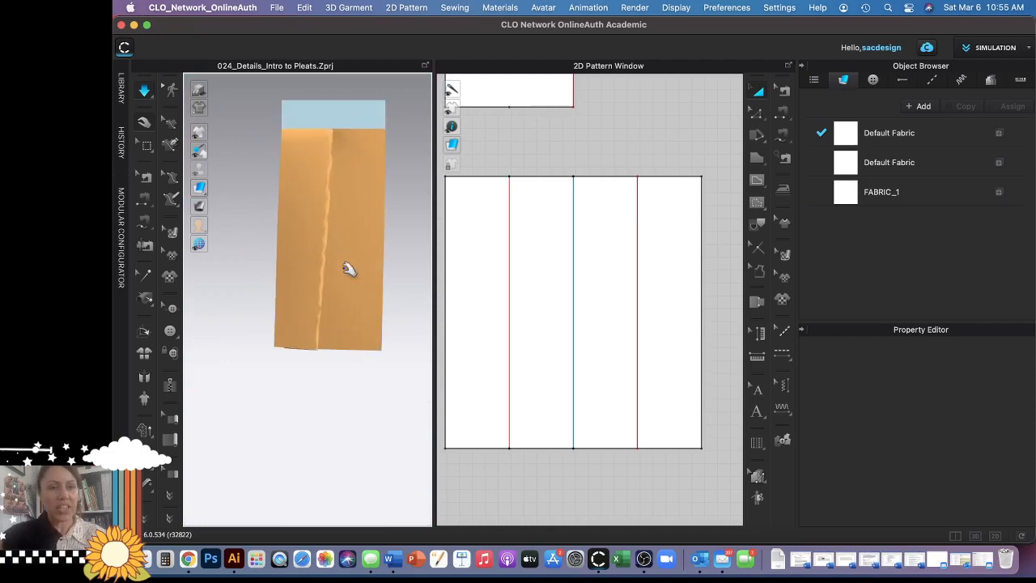
pyautogui.scroll(2, 347, 270)
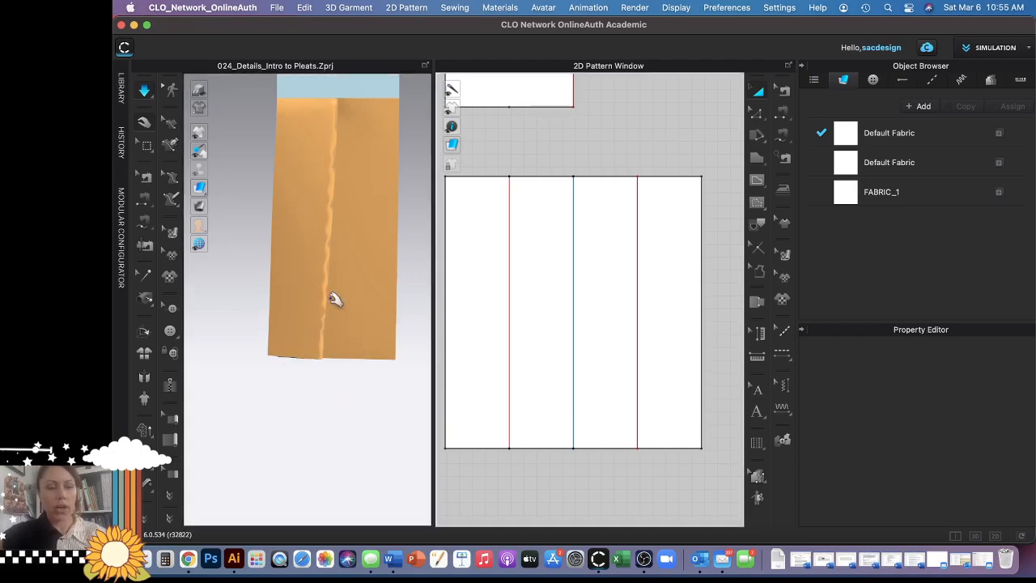
# - Turn on Fold Rendering for the pleat piece's leftmost internal line
pyautogui.press('z')
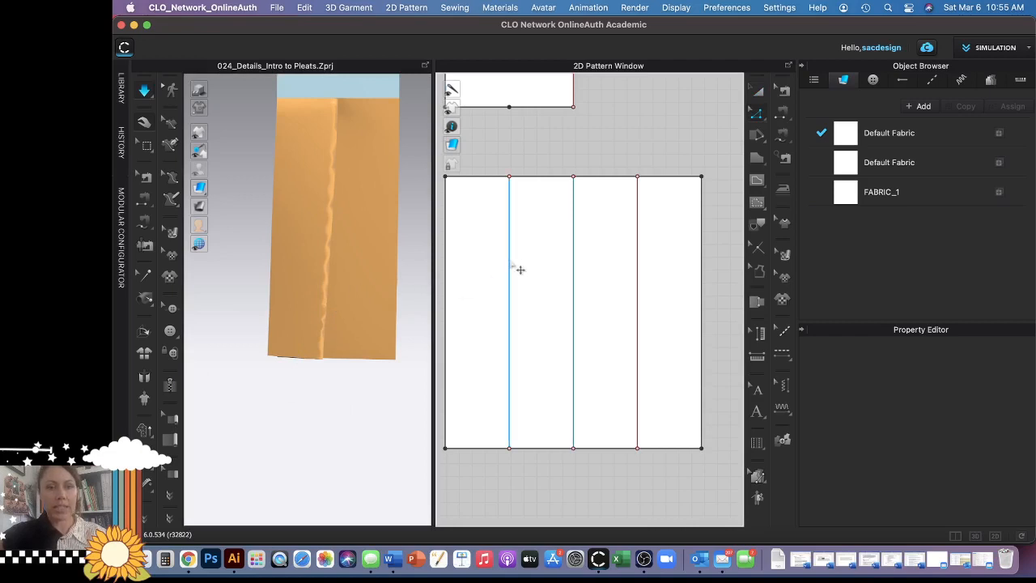
pyautogui.click(511, 265)
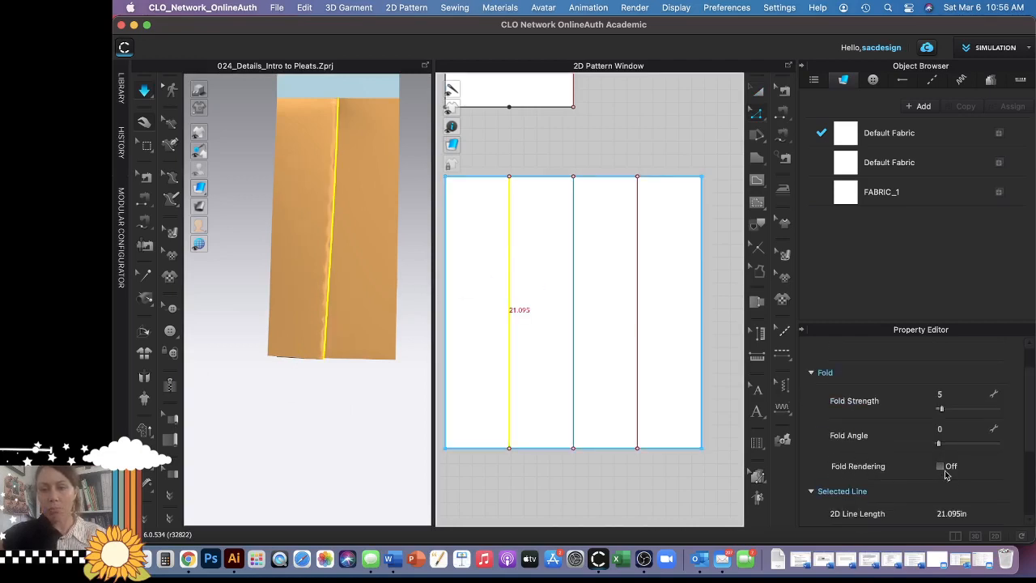
pyautogui.click(940, 466)
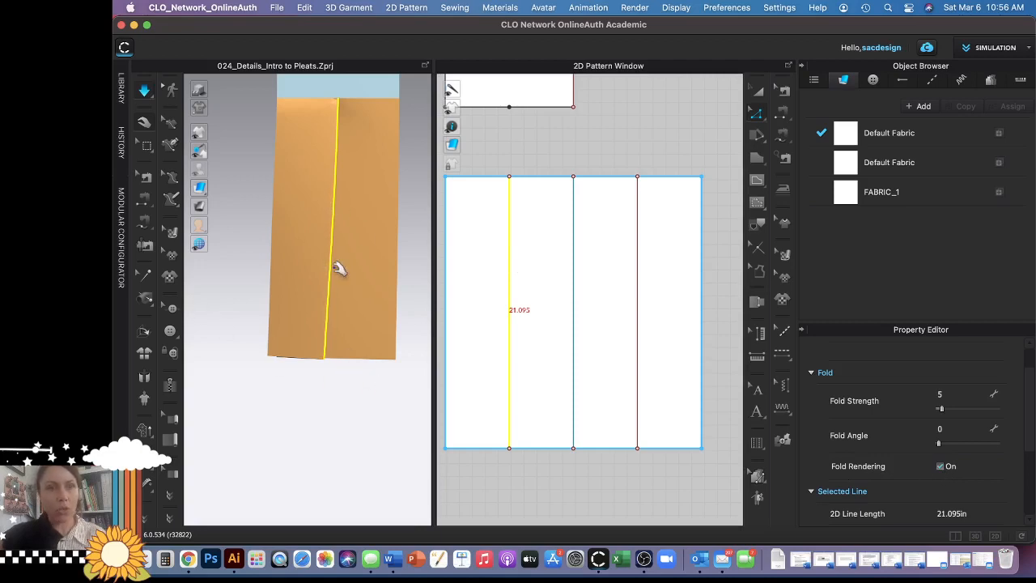
pyautogui.click(362, 407)
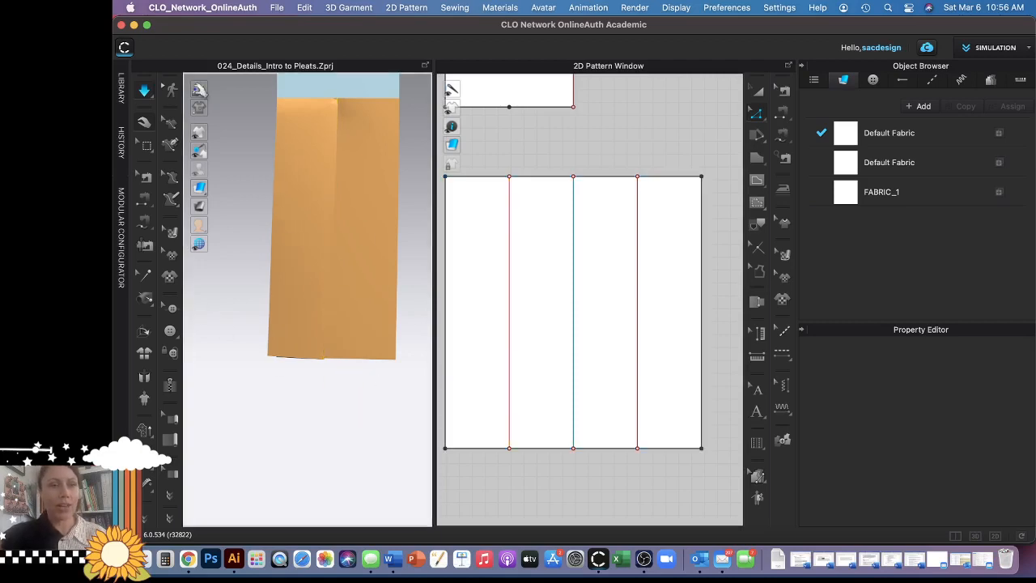
# - Rerun the simulation to settle the pleat and stop it
pyautogui.click(145, 93)
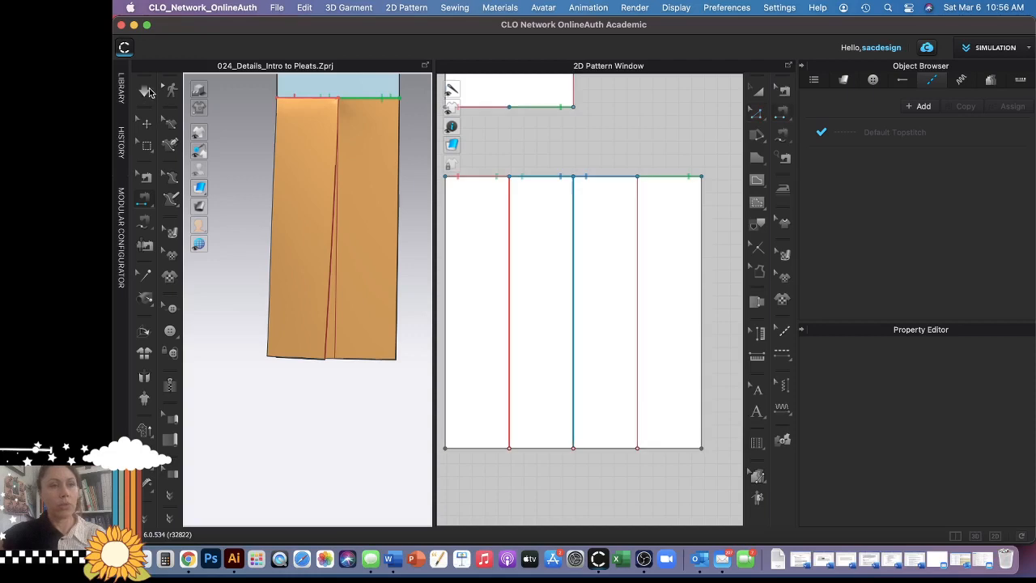
pyautogui.click(144, 91)
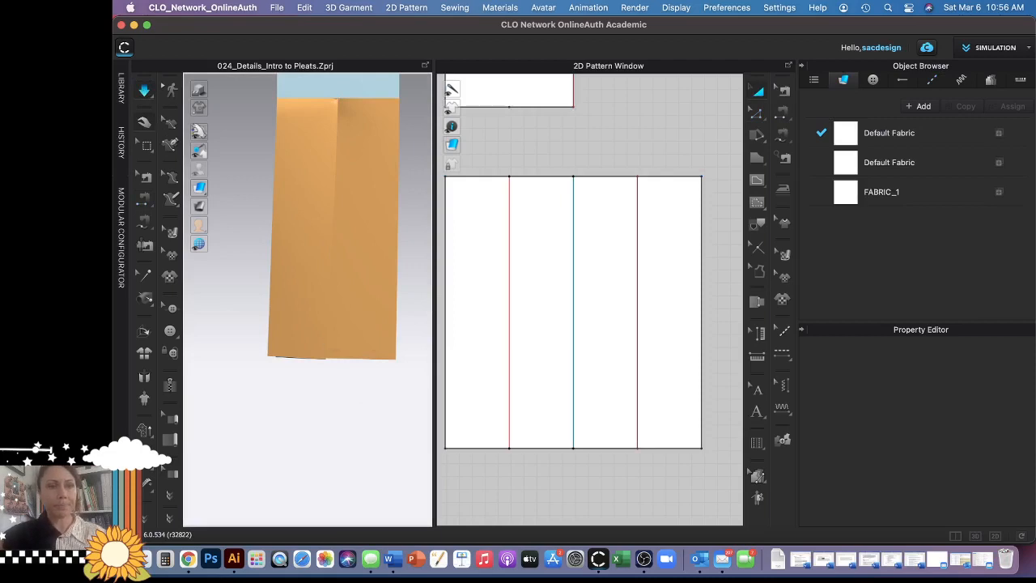
pyautogui.press('space')
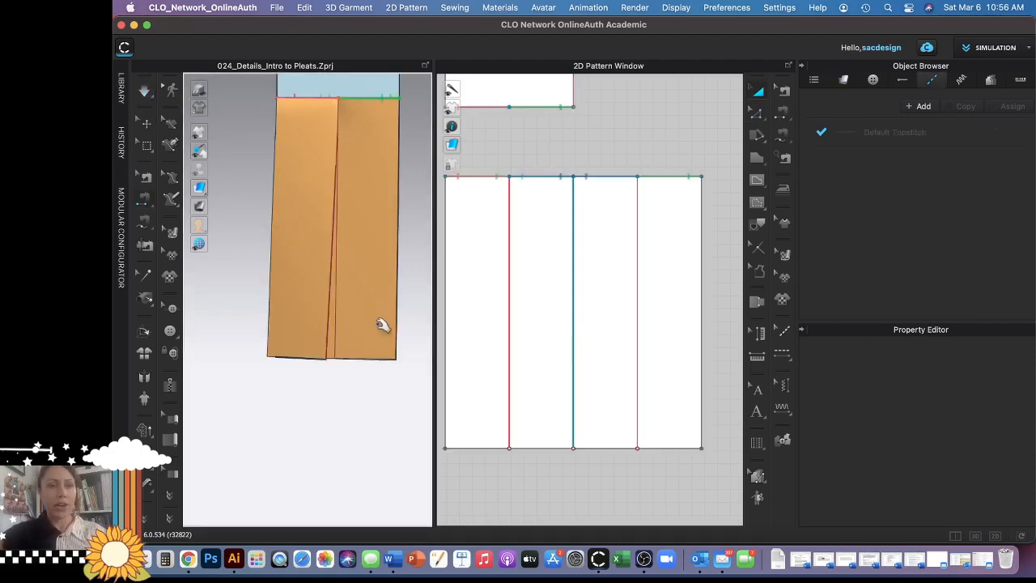
# - Remove the strengthening from the pleat piece in 3D and deselect it
pyautogui.scroll(-3, 382, 325)
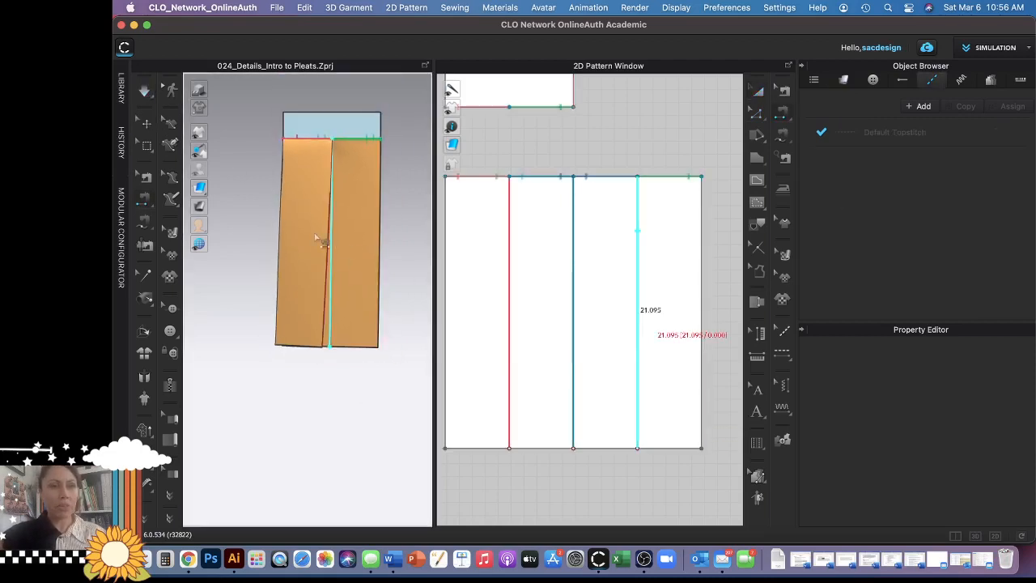
pyautogui.click(146, 124)
pyautogui.click(357, 223)
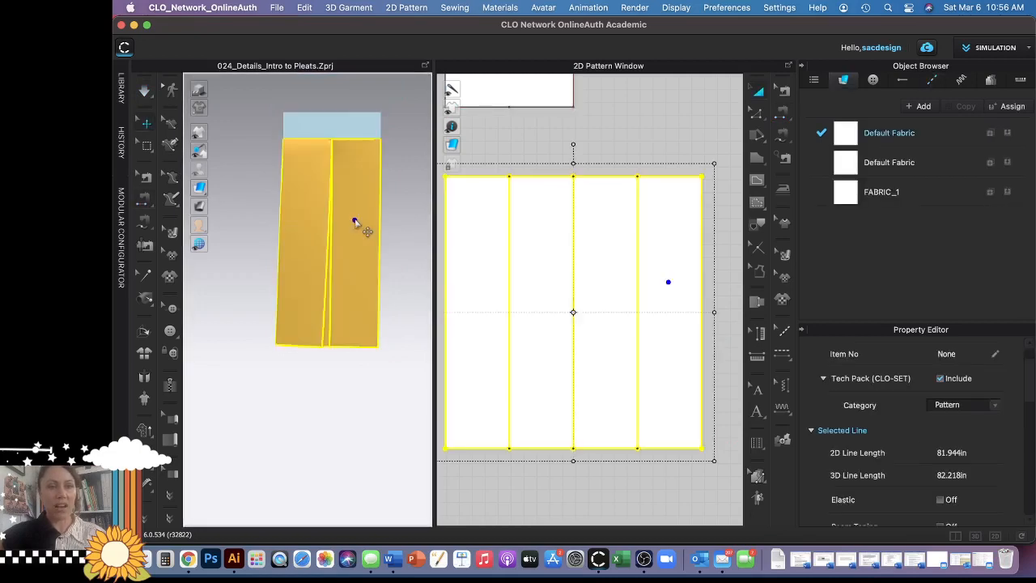
pyautogui.rightClick(355, 222)
pyautogui.click(400, 110)
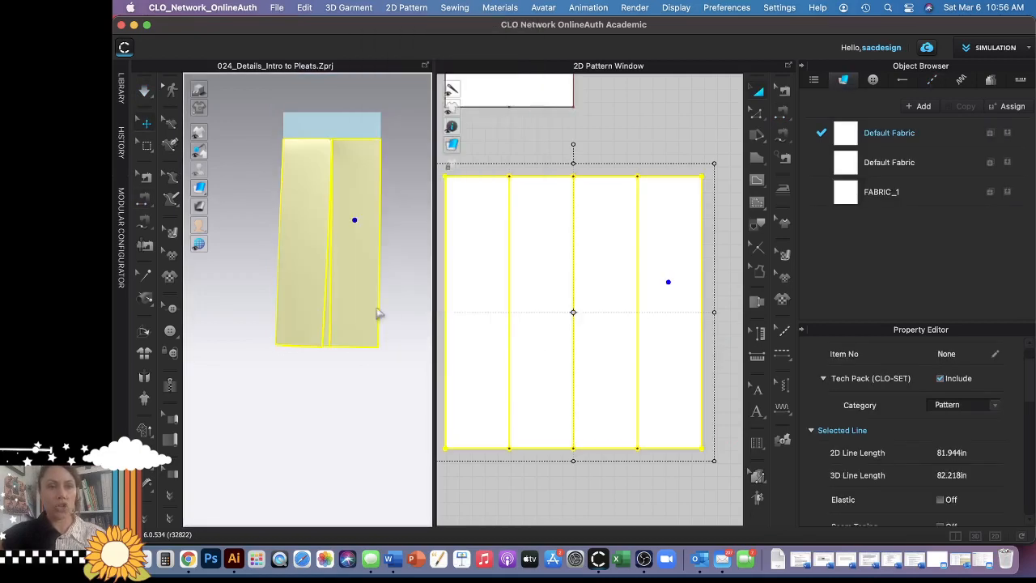
pyautogui.click(361, 435)
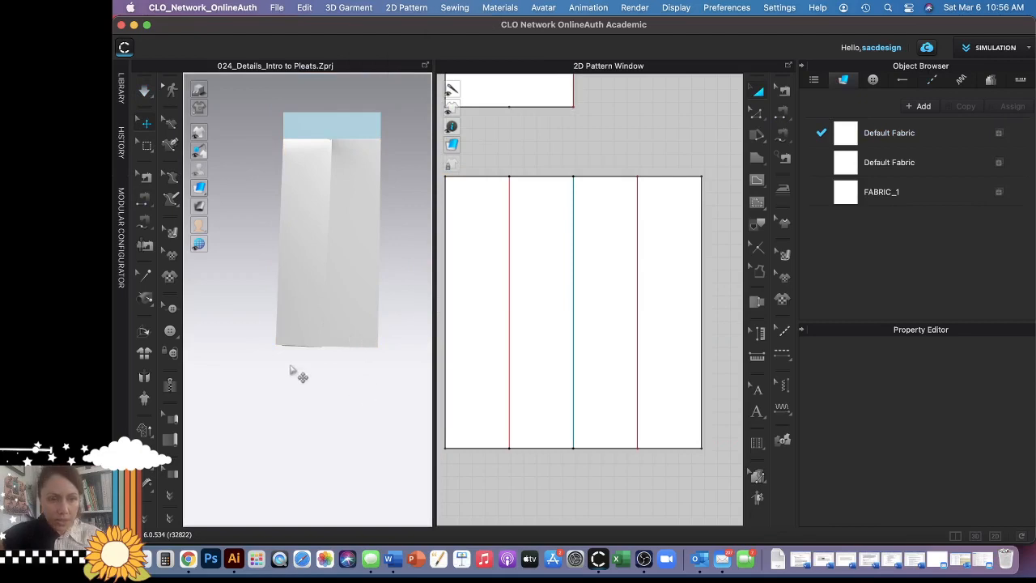
# - Examine the other finished pleat sample below from the front and from above
pyautogui.moveTo(326, 398)
pyautogui.mouseDown(button='right')
pyautogui.moveTo(341, 395)
pyautogui.moveTo(332, 394)
pyautogui.mouseUp(button='right')
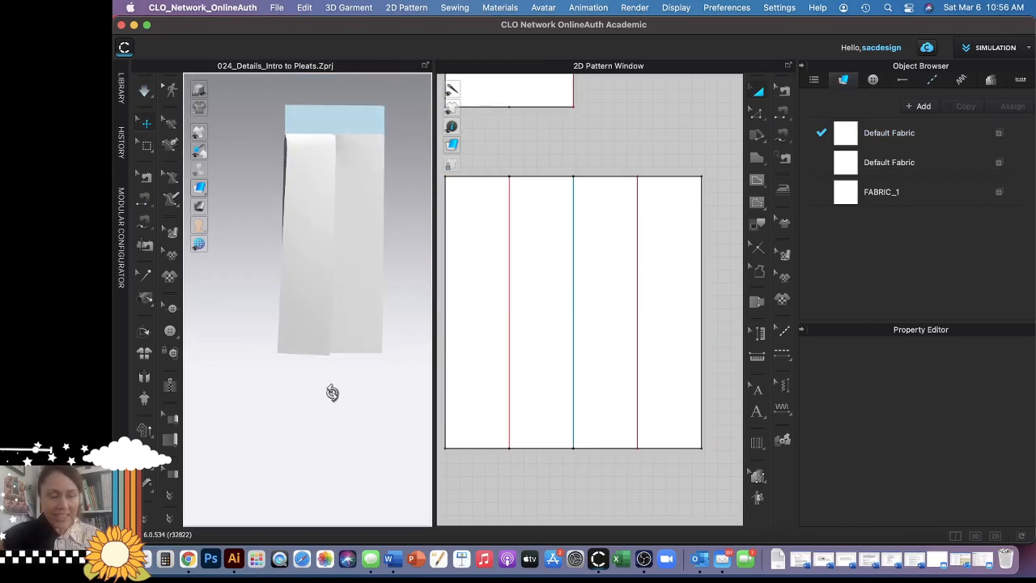
pyautogui.scroll(-5, 336, 396)
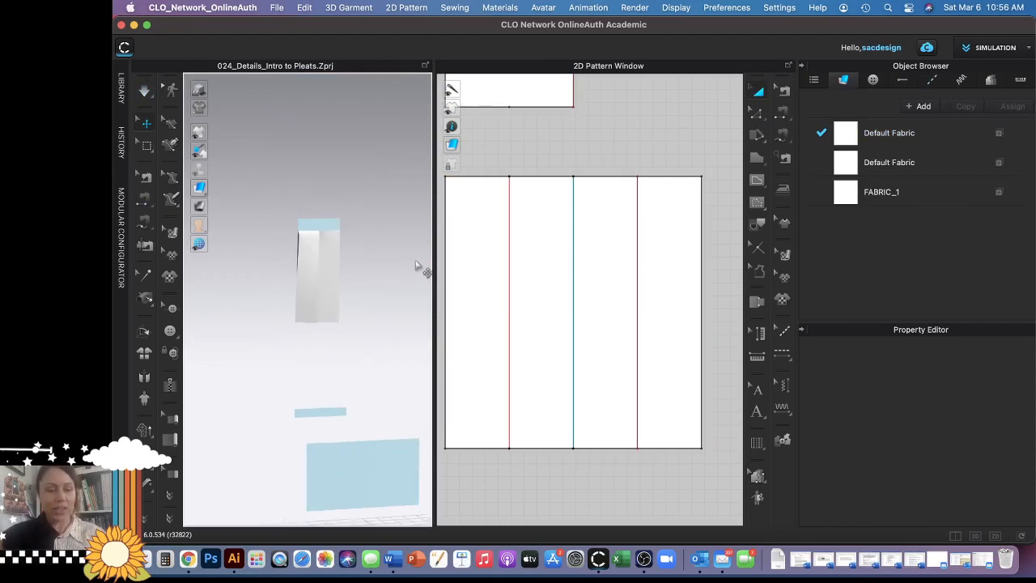
pyautogui.moveTo(392, 305); pyautogui.dragTo(175, 221, button='middle')
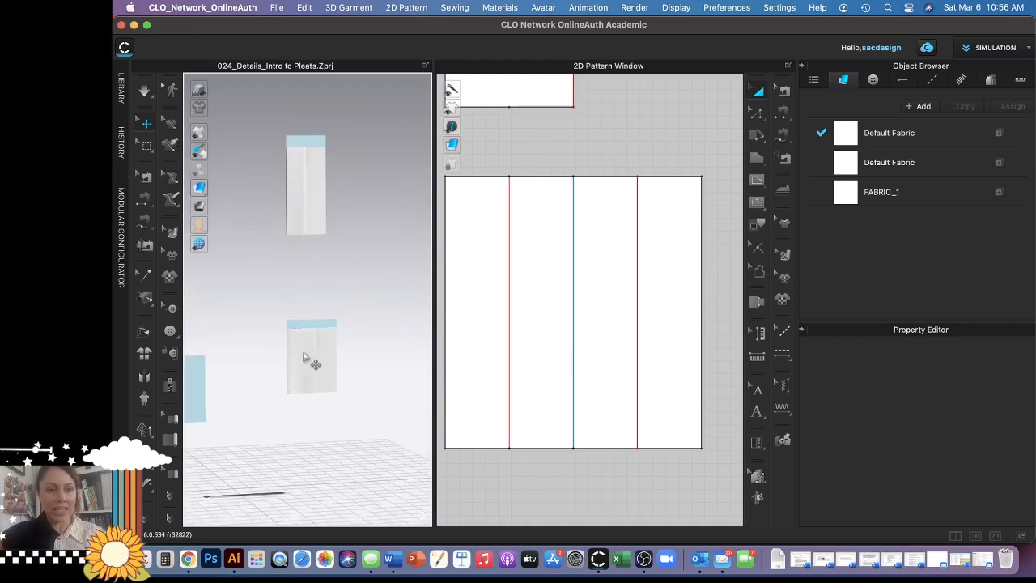
pyautogui.scroll(5, 319, 392)
pyautogui.moveTo(306, 426)
pyautogui.mouseDown(button='right')
pyautogui.moveTo(322, 402)
pyautogui.moveTo(308, 430)
pyautogui.mouseUp(button='right')
pyautogui.moveTo(289, 488); pyautogui.dragTo(341, 393, button='middle')
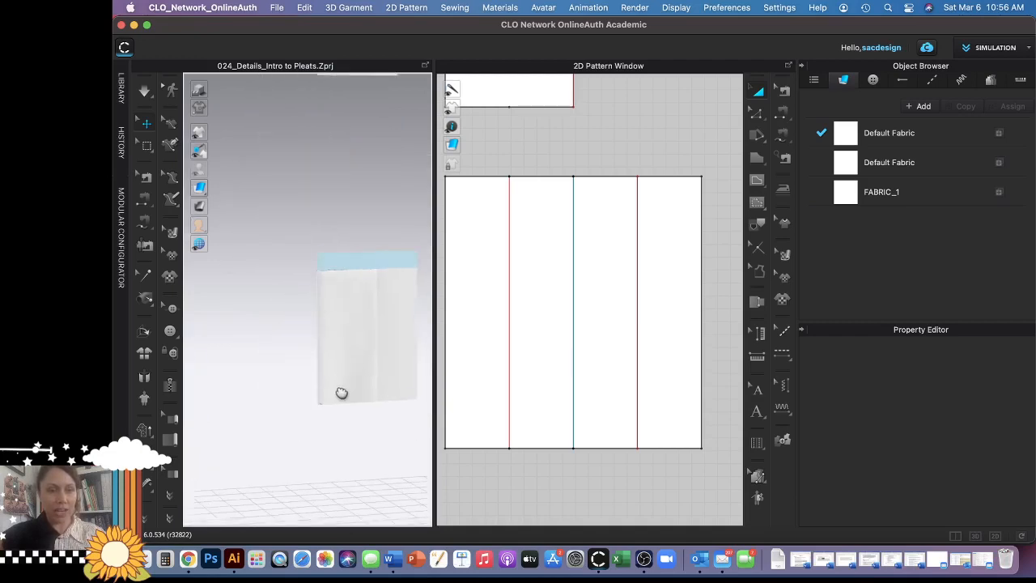
pyautogui.moveTo(342, 393); pyautogui.dragTo(354, 366, button='right')
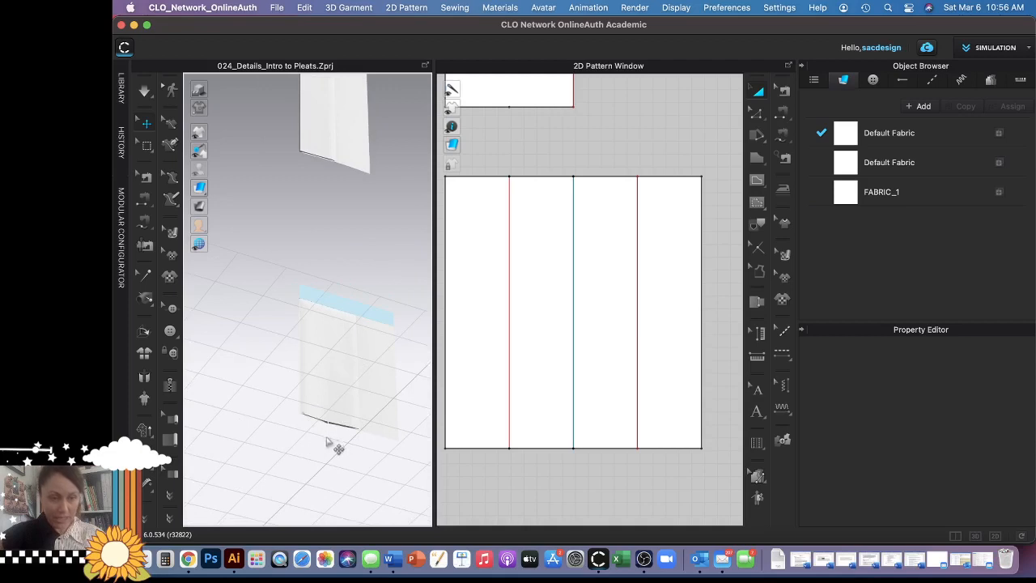
# - Examine the finished pleat sample from below in 3D and the other pleat pattern pieces in the 2D pattern layout
pyautogui.moveTo(319, 420); pyautogui.dragTo(294, 478, button='right')
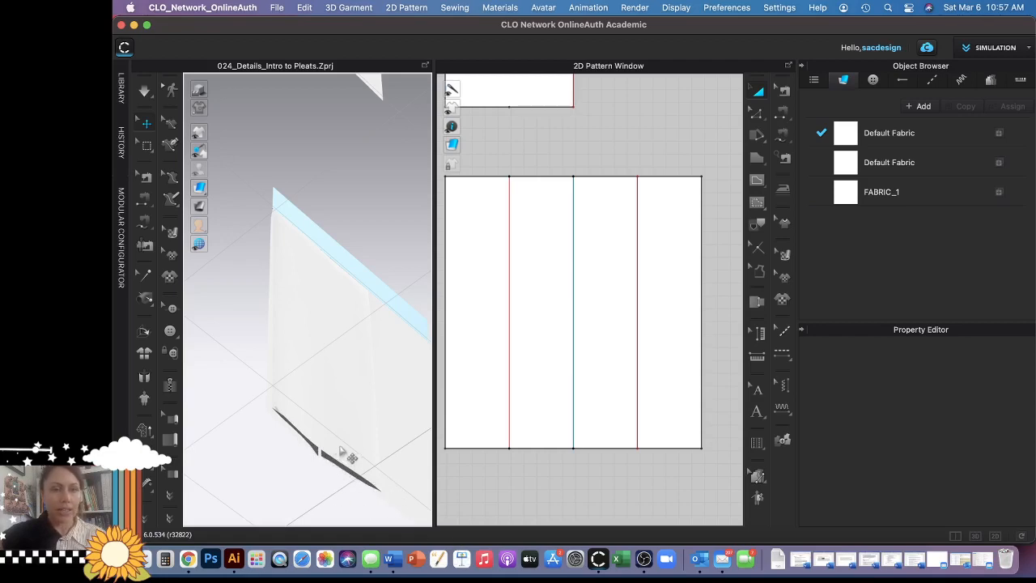
pyautogui.click(562, 369)
pyautogui.scroll(-2, 562, 369)
pyautogui.scroll(-4, 561, 369)
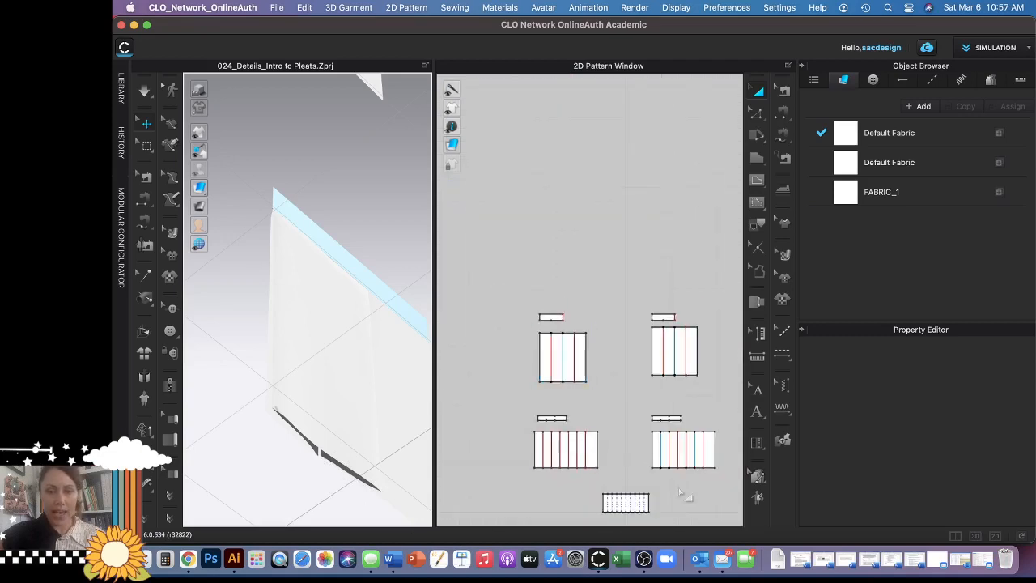
pyautogui.click(597, 437)
pyautogui.moveTo(608, 422); pyautogui.dragTo(613, 366, button='right')
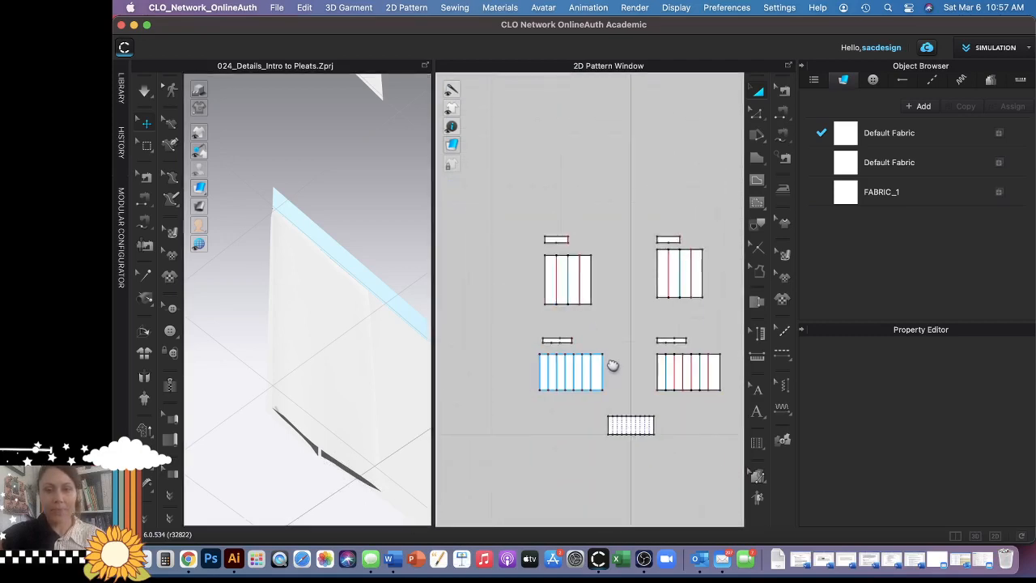
pyautogui.scroll(4, 607, 380)
pyautogui.scroll(-2, 613, 393)
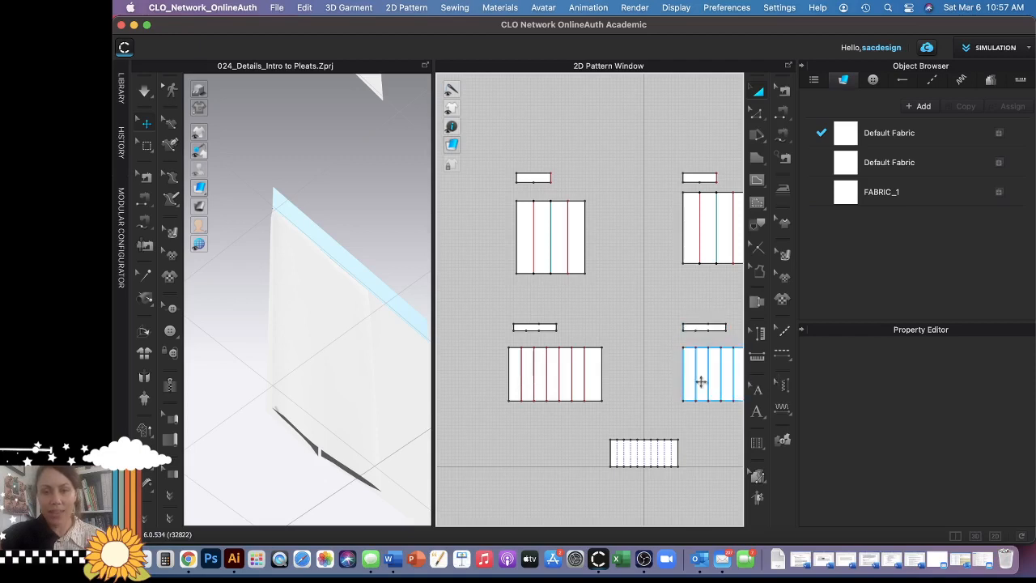
# - Switch to Adobe Illustrator and, in the box pleat diagram, place a vertical line in the blank rectangle beneath the pleat's left inner fold
pyautogui.click(234, 559)
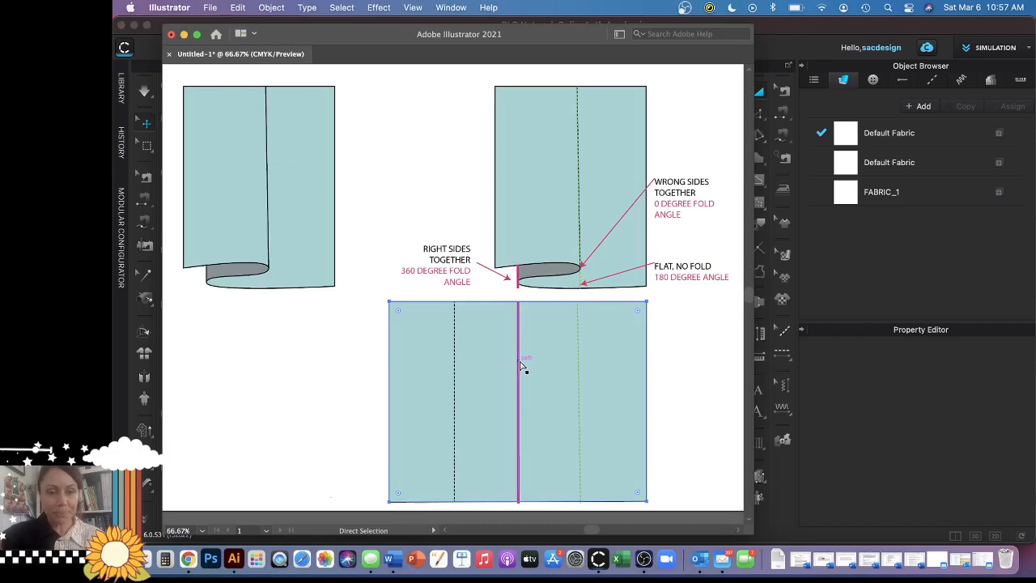
pyautogui.keyDown('alt'); pyautogui.moveTo(515, 351); pyautogui.dragTo(601, 163); pyautogui.keyUp('alt')
pyautogui.press('super+z')
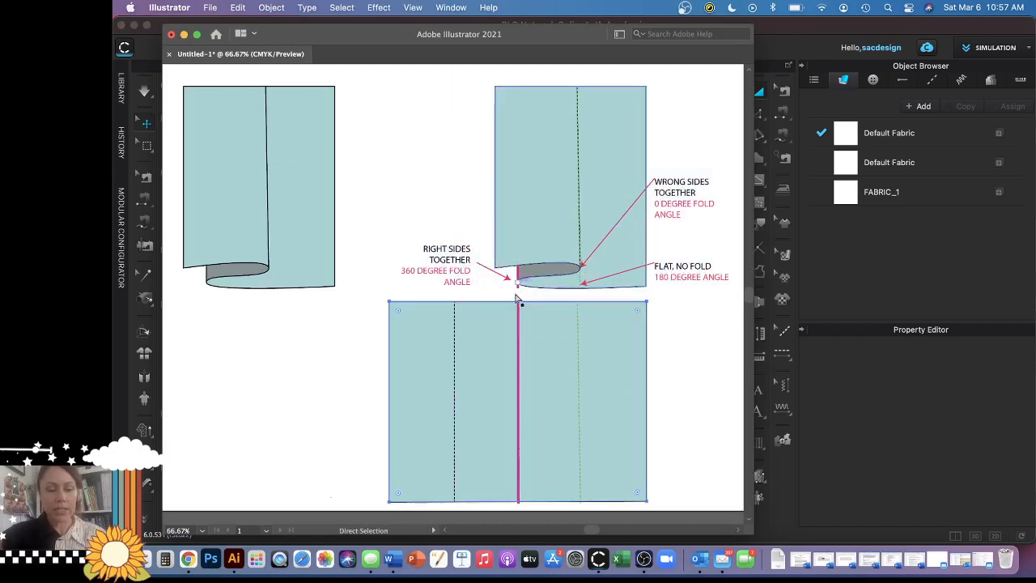
pyautogui.moveTo(484, 367); pyautogui.dragTo(579, 132)
pyautogui.moveTo(512, 337); pyautogui.dragTo(534, 109)
pyautogui.moveTo(498, 366); pyautogui.dragTo(485, 265)
pyautogui.scroll(1, 409, 303)
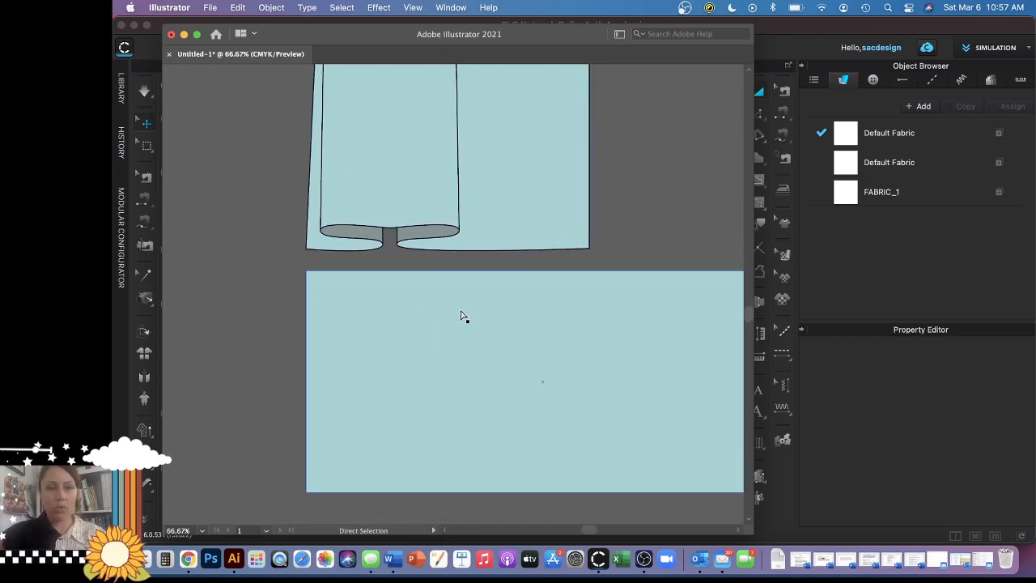
pyautogui.moveTo(462, 316); pyautogui.dragTo(388, 340)
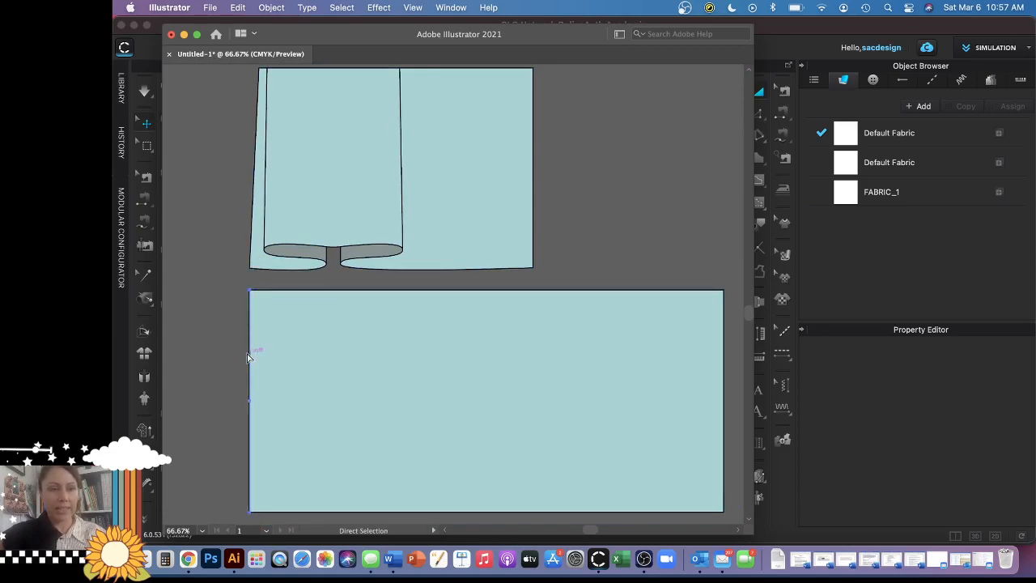
pyautogui.moveTo(249, 357); pyautogui.dragTo(326, 354)
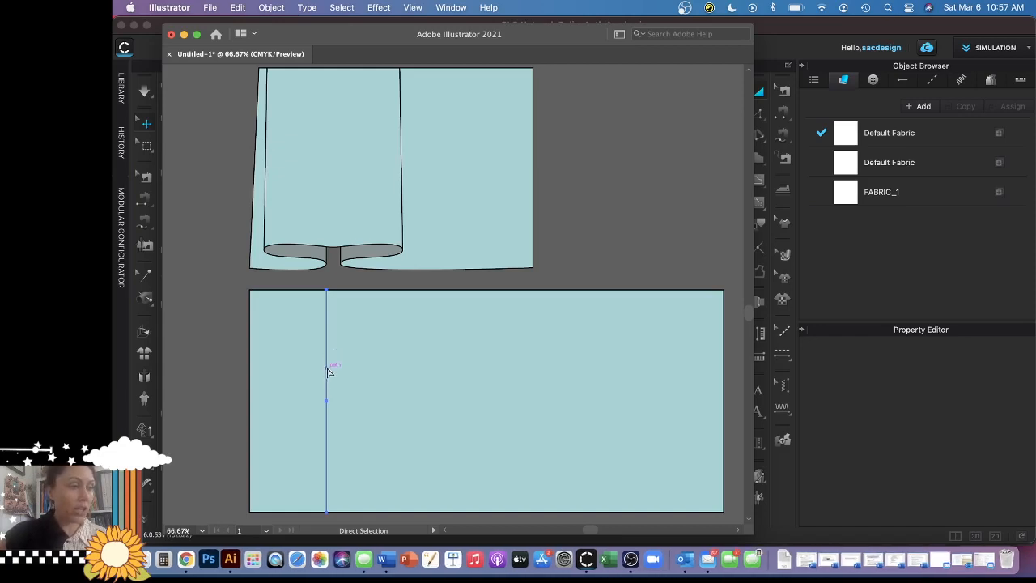
# - Add the text label 360, enlarge it, rotate it vertically and place it just left of the fold line
pyautogui.press('t')
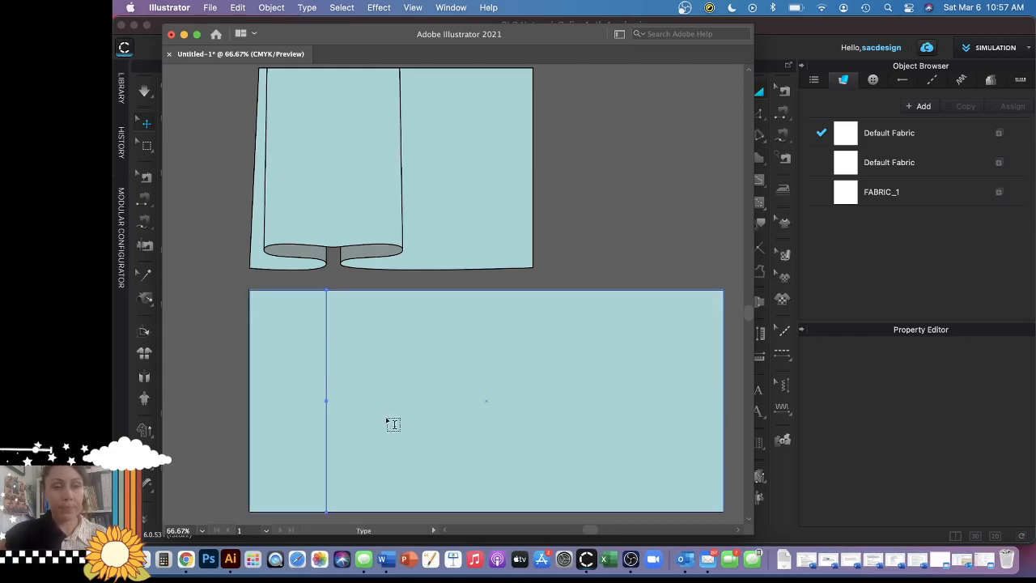
pyautogui.click(389, 420)
pyautogui.write('360')
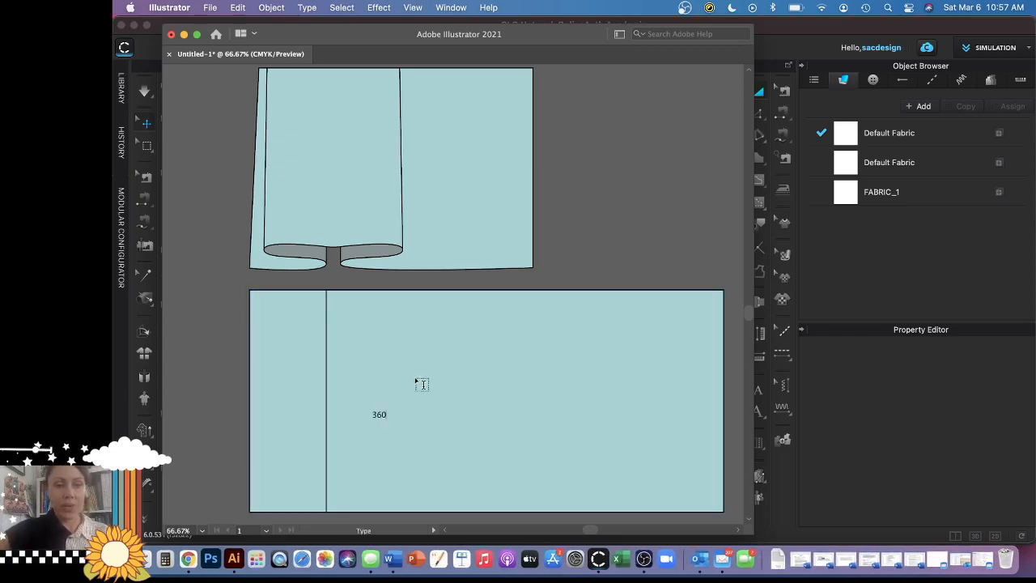
pyautogui.keyDown('super'); pyautogui.click(418, 379); pyautogui.keyUp('super')
pyautogui.press('v')
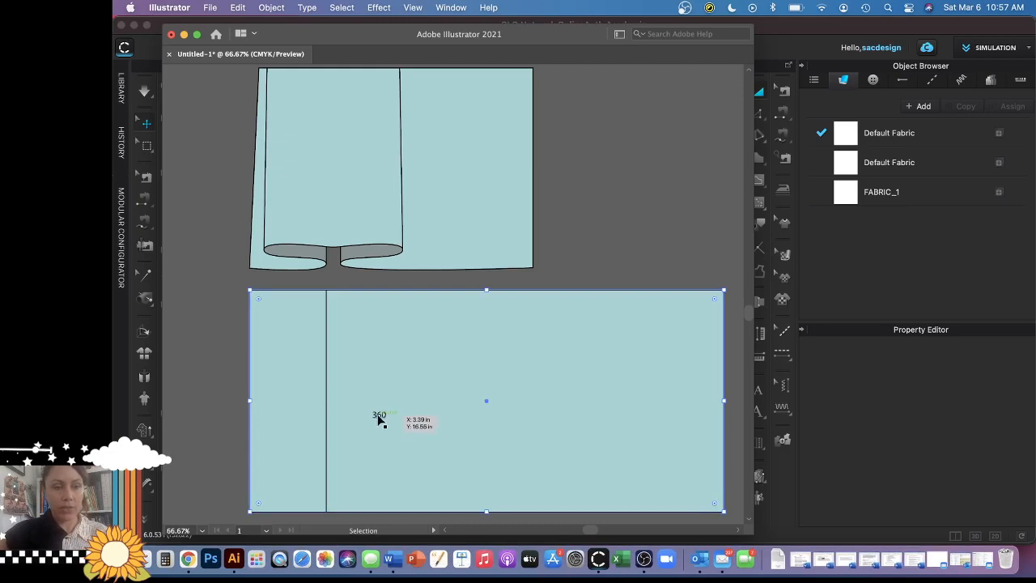
pyautogui.click(380, 419)
pyautogui.moveTo(386, 409); pyautogui.dragTo(374, 359)
pyautogui.moveTo(417, 403); pyautogui.dragTo(323, 409)
# - Remove the fold line's fill and set its stroke to the pink colour F91556
pyautogui.click(325, 353)
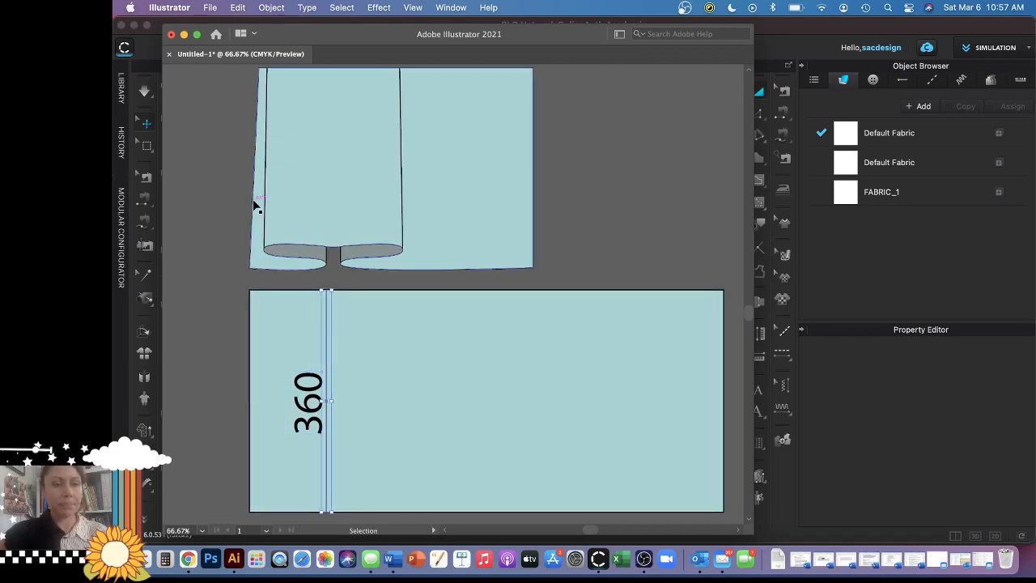
pyautogui.press('Tab')
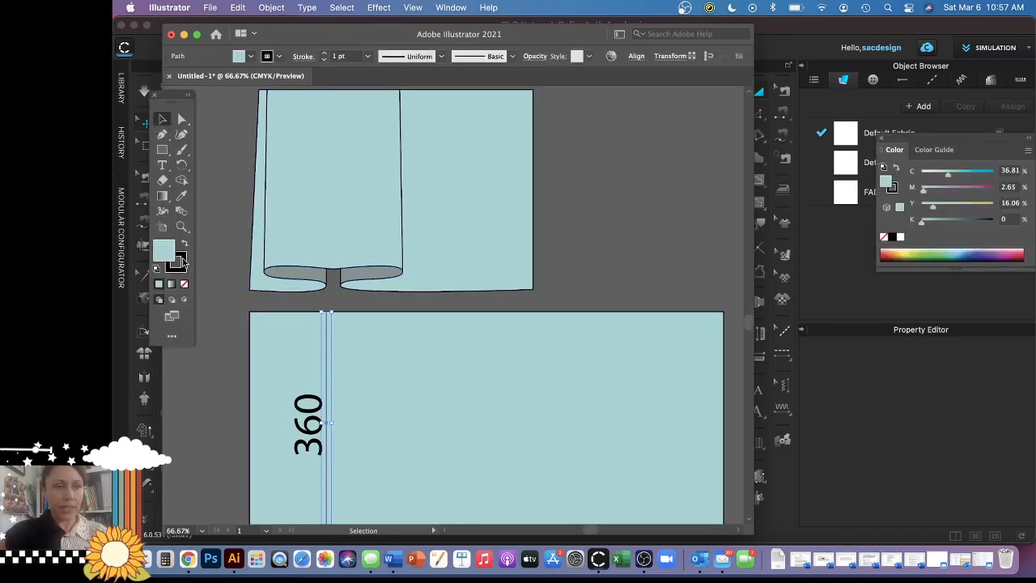
pyautogui.click(185, 285)
pyautogui.doubleClick(180, 266)
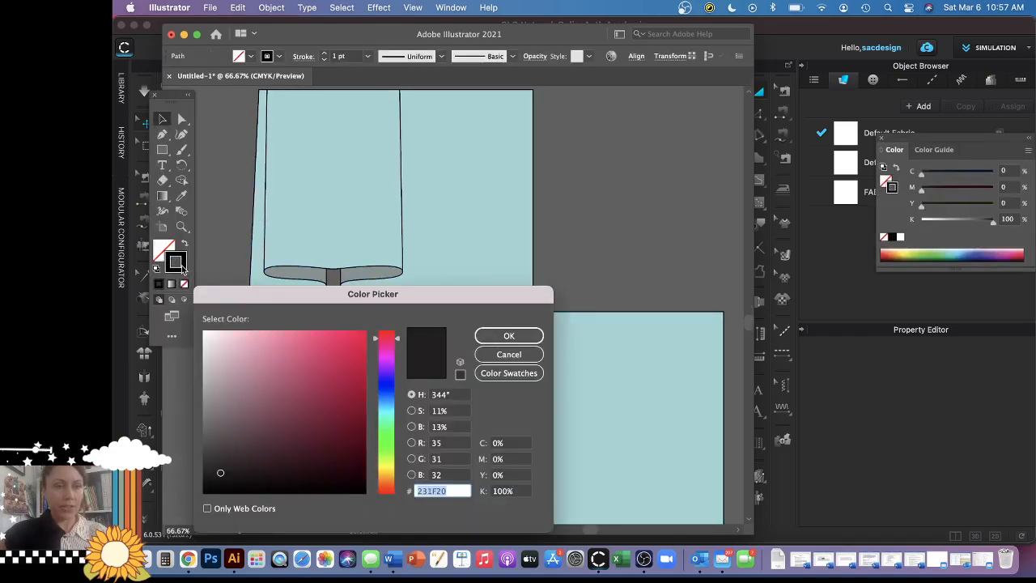
pyautogui.click(354, 333)
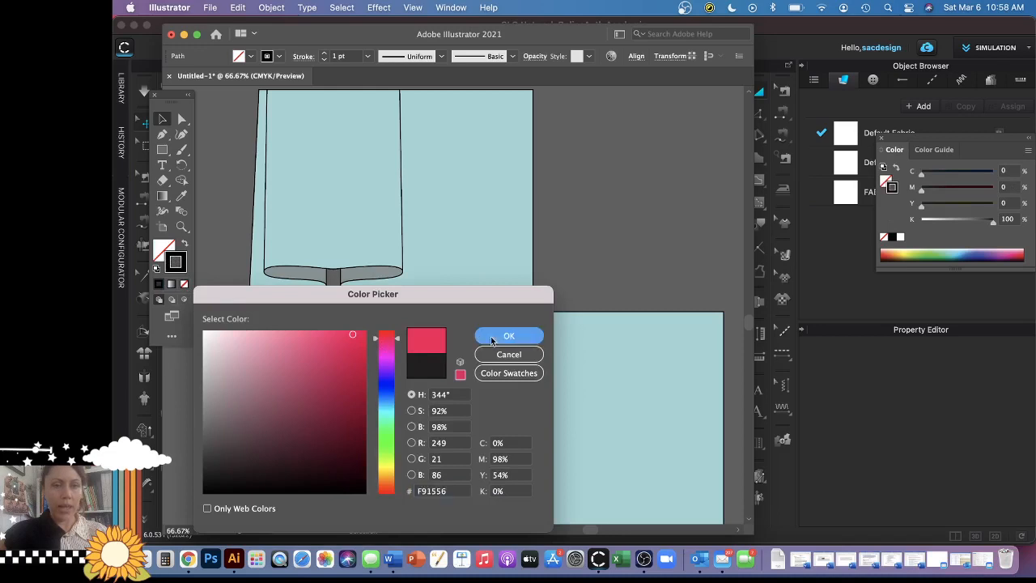
pyautogui.click(490, 336)
pyautogui.click(337, 375)
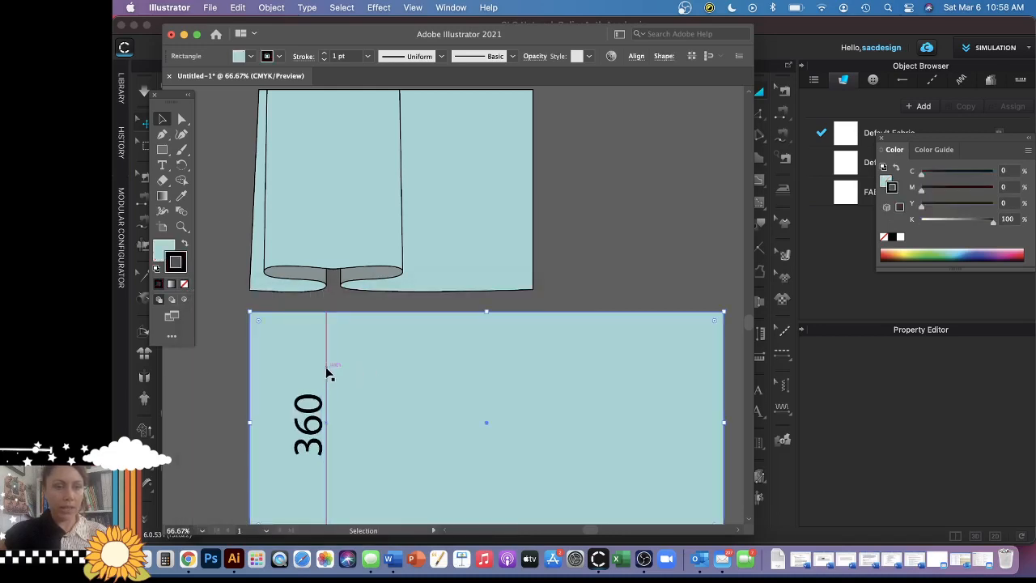
# - Copy the pink line up to the folded pleat drawing and shorten it to mark the left inner fold
pyautogui.click(326, 369)
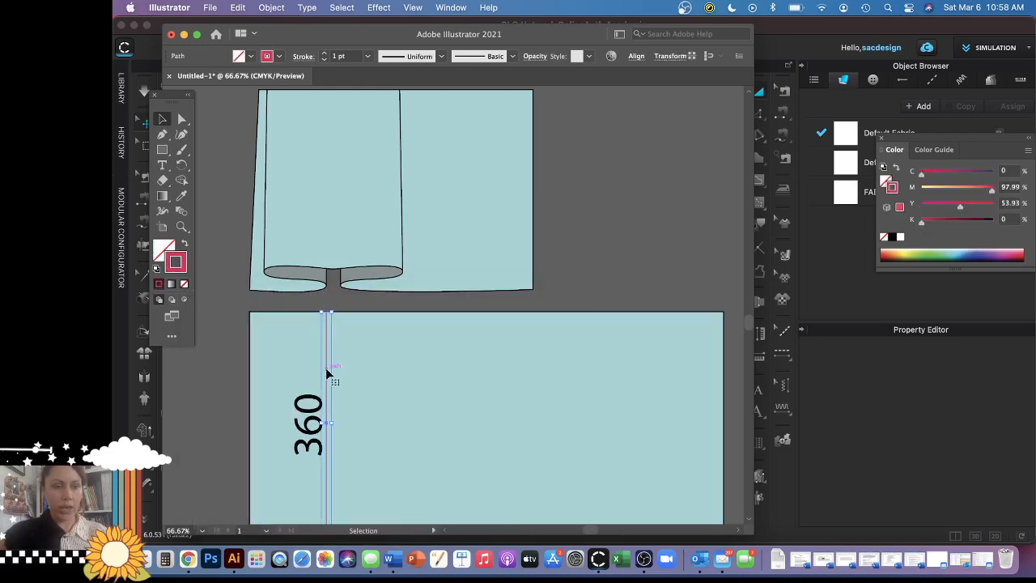
pyautogui.moveTo(327, 368); pyautogui.dragTo(328, 341)
pyautogui.press('super+z')
pyautogui.click(357, 363)
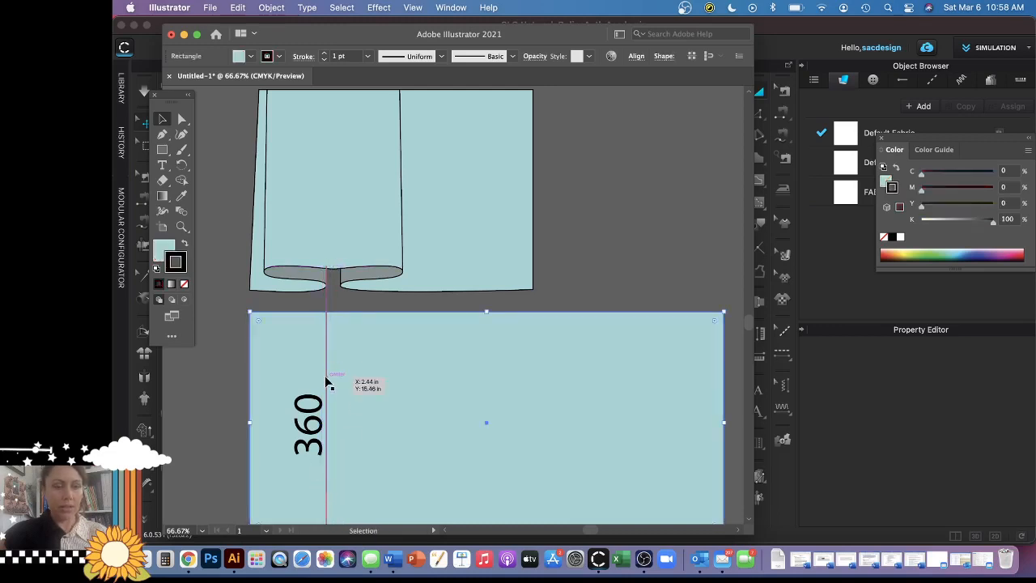
pyautogui.press('a')
pyautogui.click(327, 304)
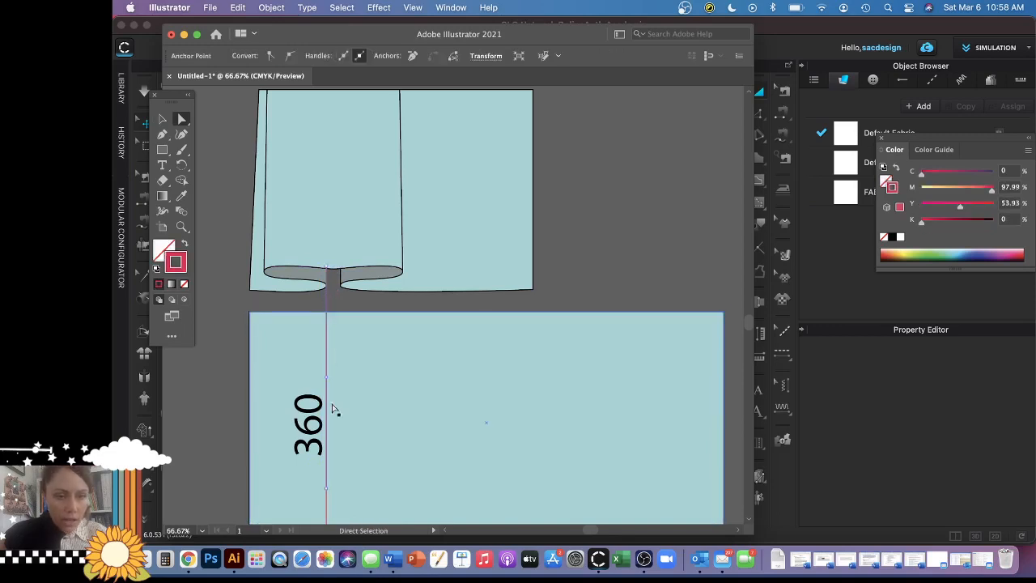
pyautogui.moveTo(328, 488); pyautogui.dragTo(325, 300)
pyautogui.click(334, 303)
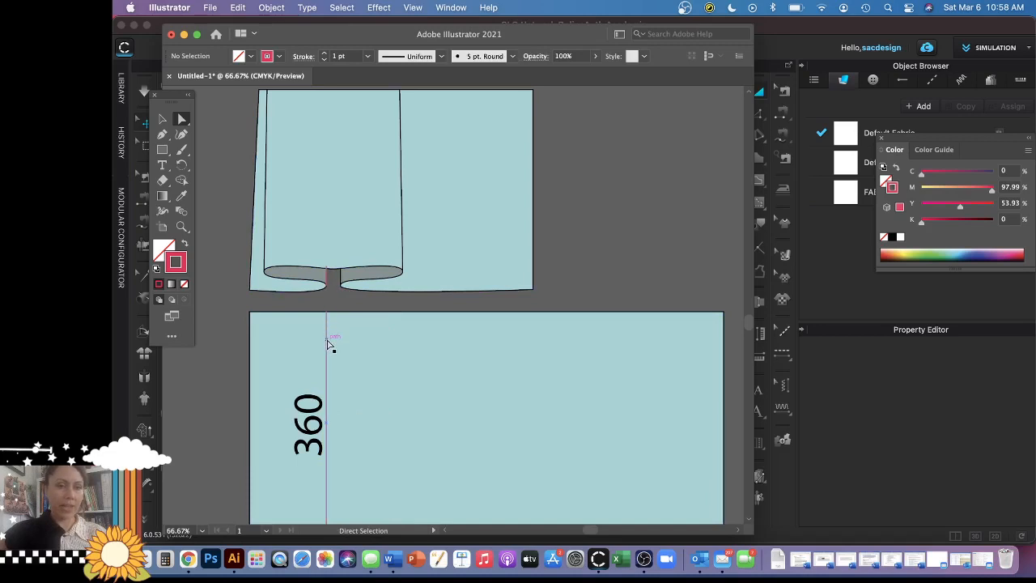
# - Duplicate the rectangle's pink fold line to its right as a second fold line
pyautogui.press('v')
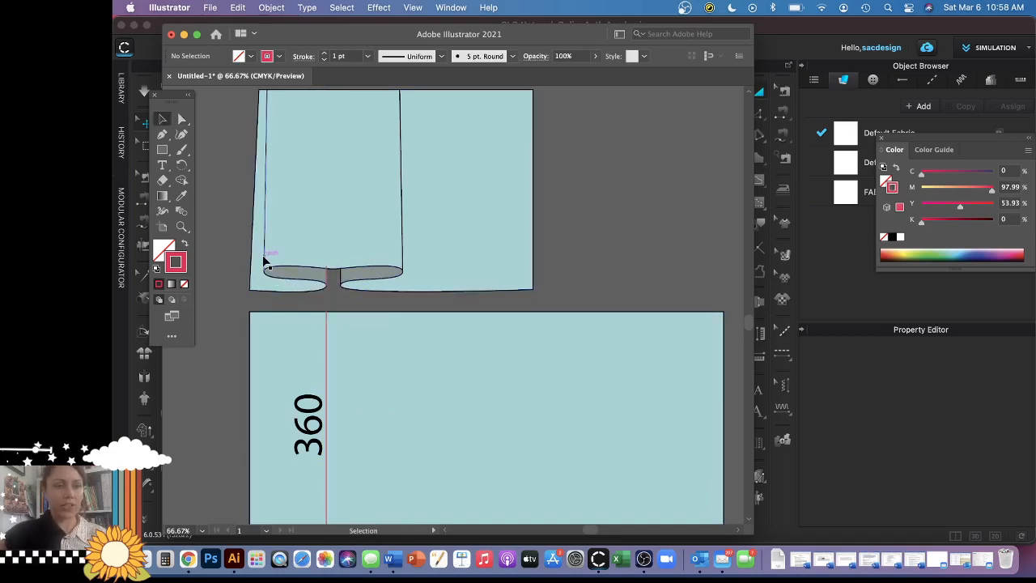
pyautogui.click(327, 347)
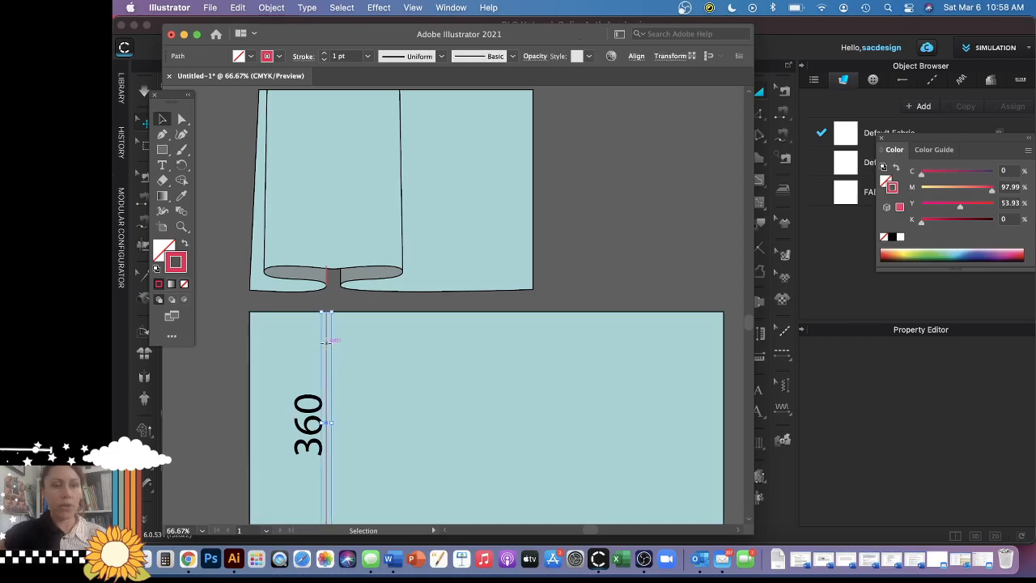
pyautogui.keyDown('alt'); pyautogui.moveTo(325, 342); pyautogui.dragTo(398, 349); pyautogui.keyUp('alt')
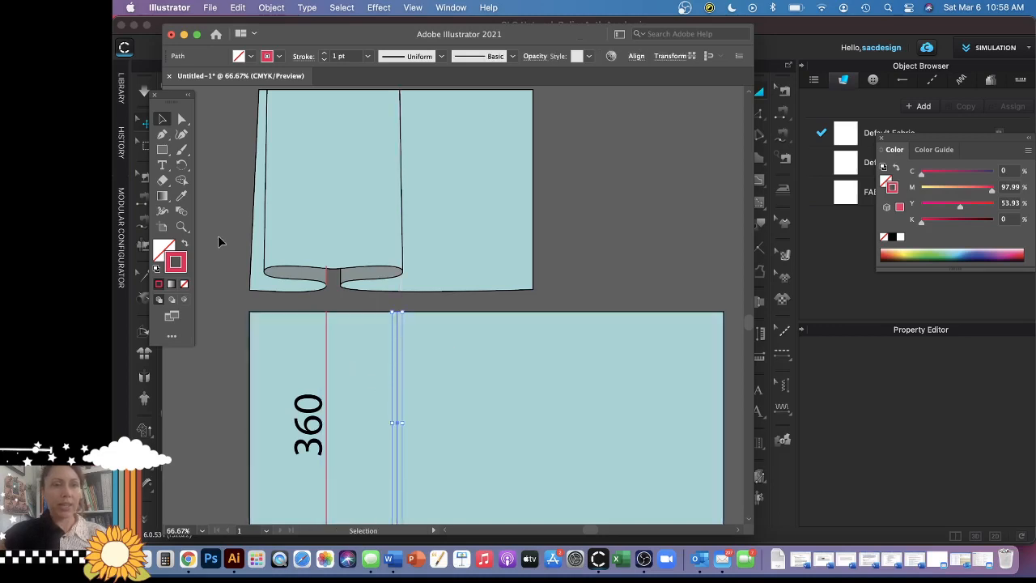
# - Change the stroke of the left outer fold line in the folded pleat drawing to yellow
pyautogui.press('a')
pyautogui.click(261, 208)
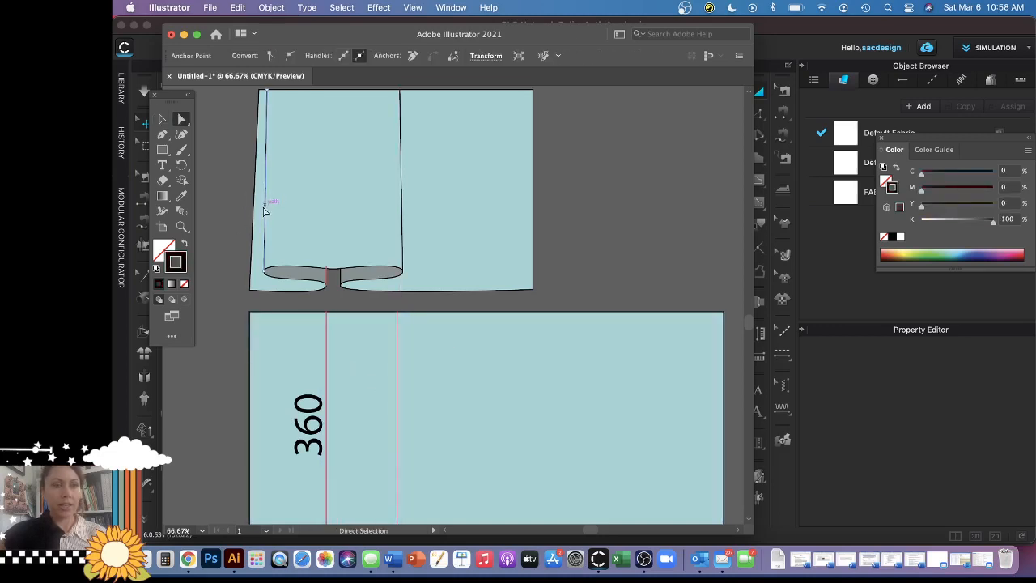
pyautogui.doubleClick(176, 269)
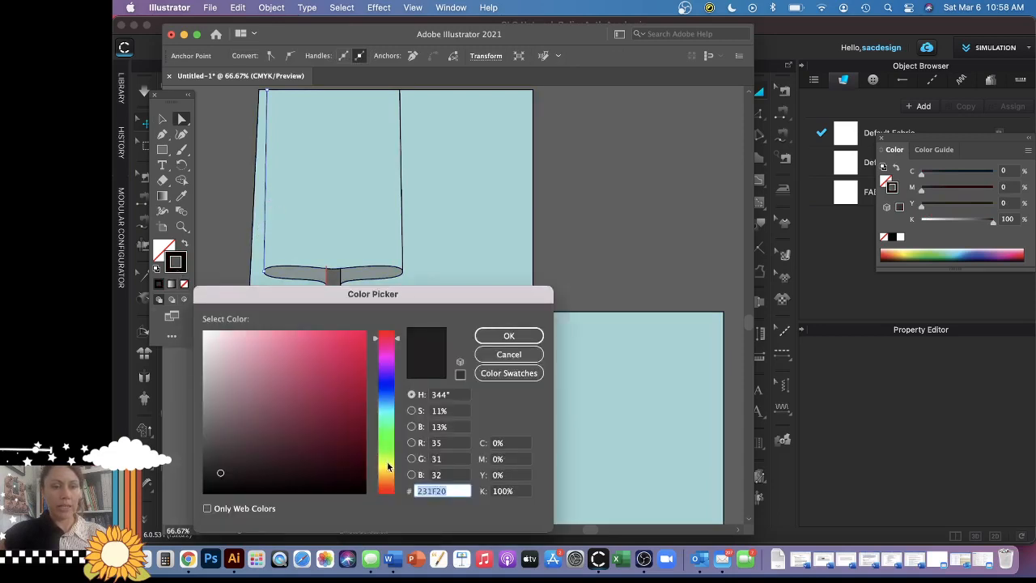
pyautogui.moveTo(387, 468); pyautogui.dragTo(391, 471)
pyautogui.moveTo(355, 348); pyautogui.dragTo(353, 368)
pyautogui.moveTo(390, 474); pyautogui.dragTo(394, 471)
pyautogui.moveTo(343, 373); pyautogui.dragTo(361, 336)
pyautogui.click(501, 336)
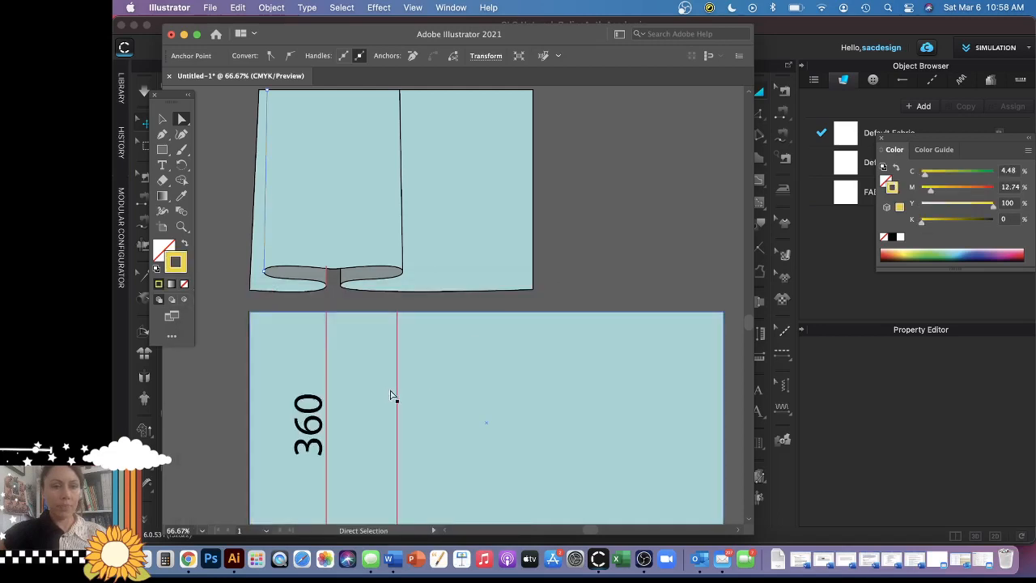
# - Apply the yellow stroke of the pleat's left outer fold to the rectangle's second fold line with the Eyedropper
pyautogui.click(398, 394)
pyautogui.press('i')
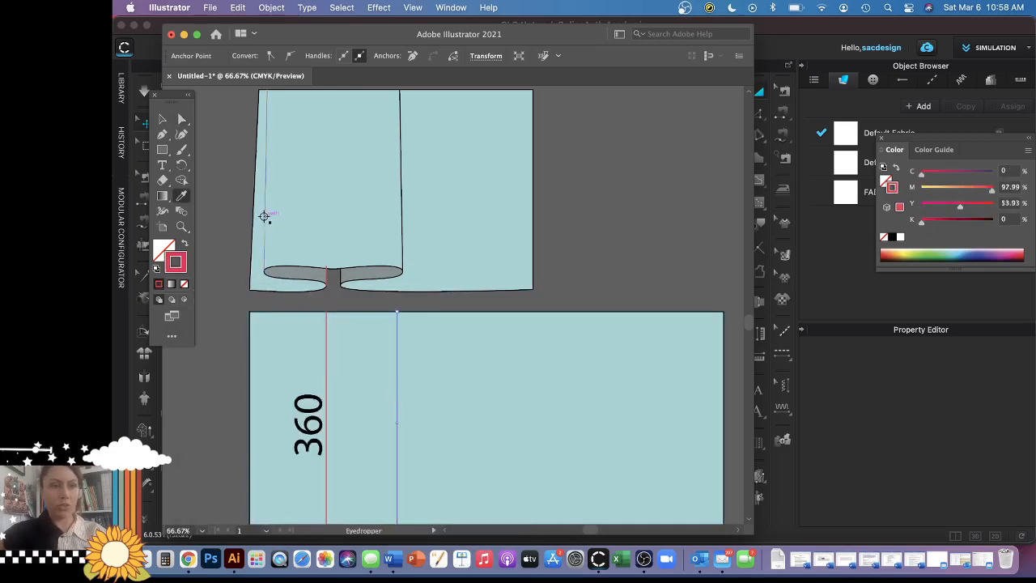
pyautogui.click(266, 217)
pyautogui.press('a')
pyautogui.click(624, 261)
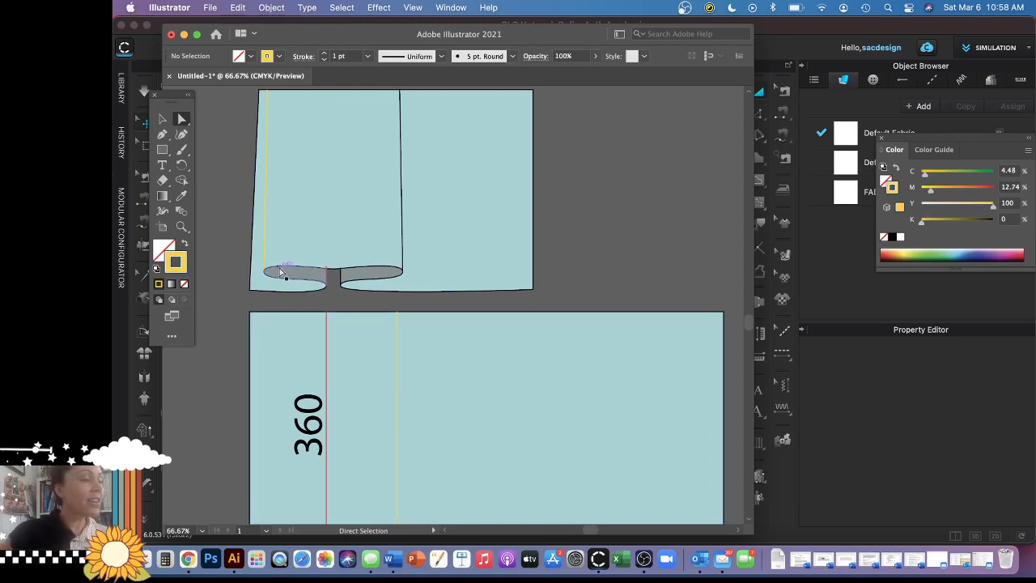
# - Duplicate the 360 label beside the yellow fold line and change the copy's text to 0
pyautogui.click(309, 427)
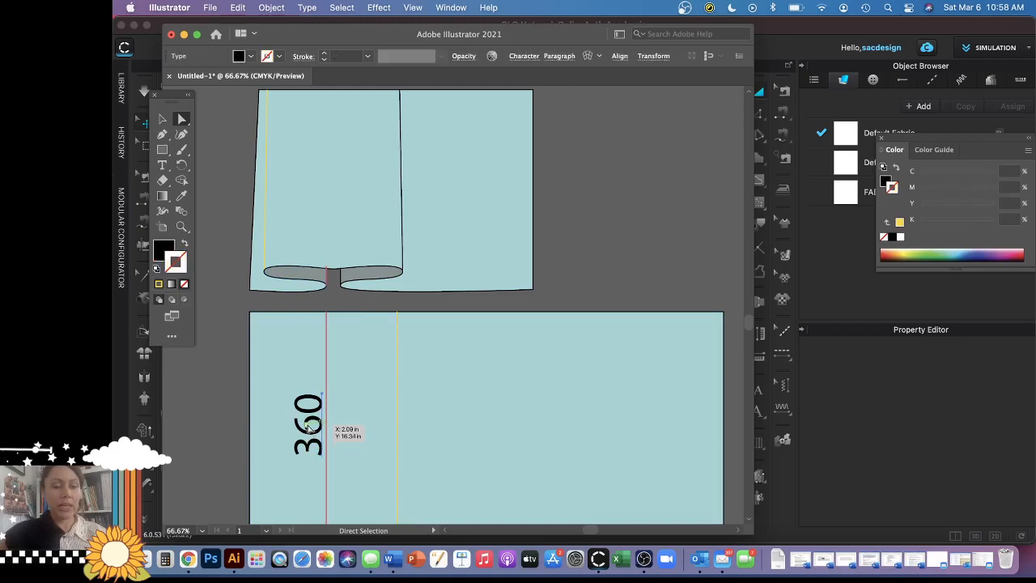
pyautogui.keyDown('alt'); pyautogui.moveTo(309, 424); pyautogui.dragTo(382, 425); pyautogui.keyUp('alt')
pyautogui.tripleClick(381, 424)
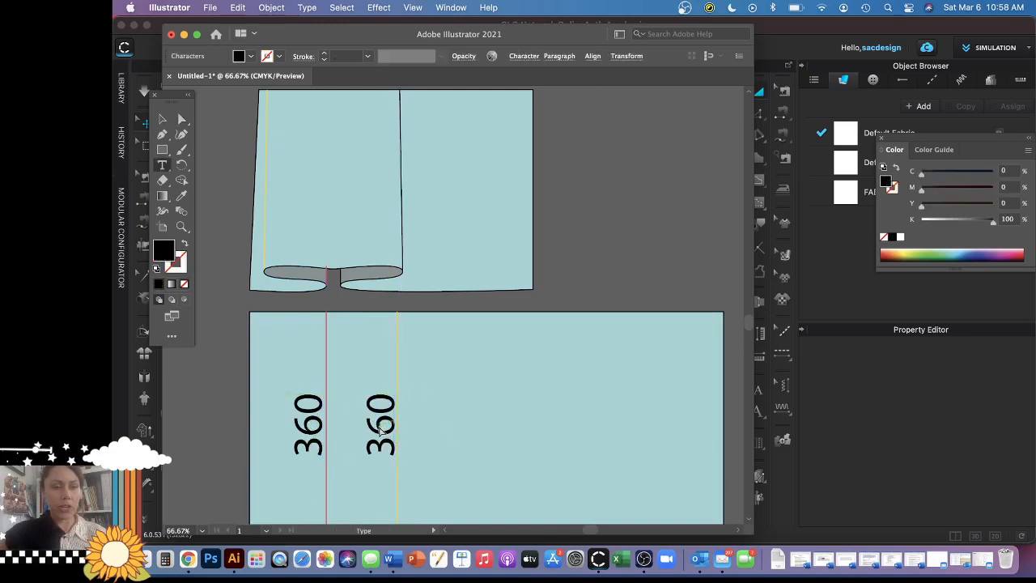
pyautogui.write('0')
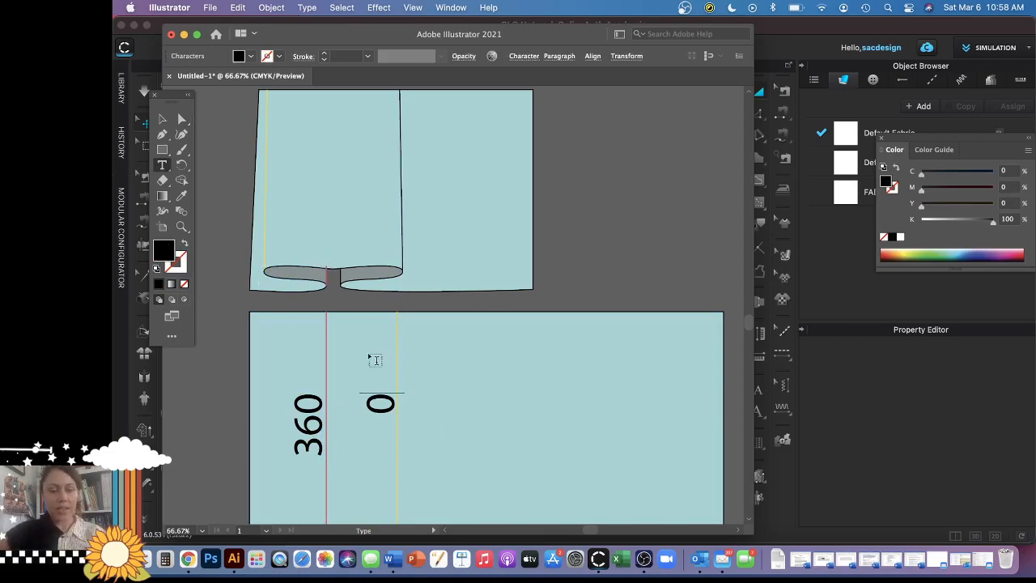
pyautogui.write('V')
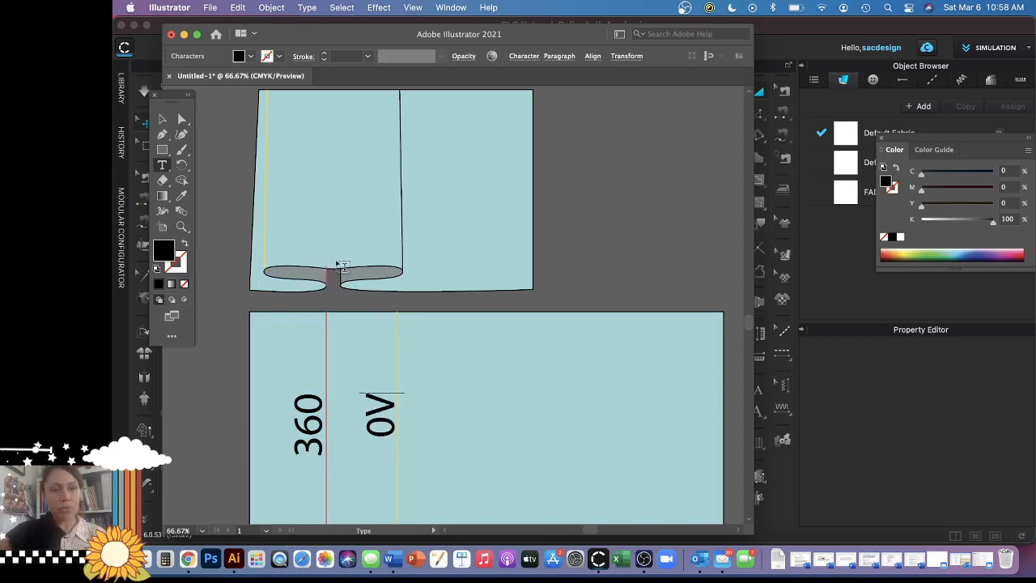
pyautogui.press('super+z')
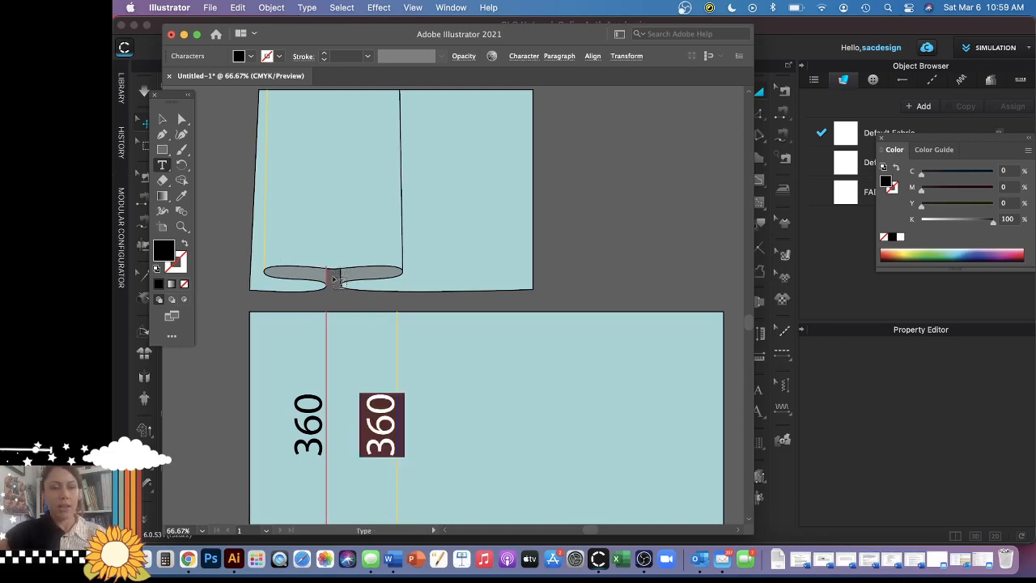
pyautogui.write('0')
pyautogui.press('Escape')
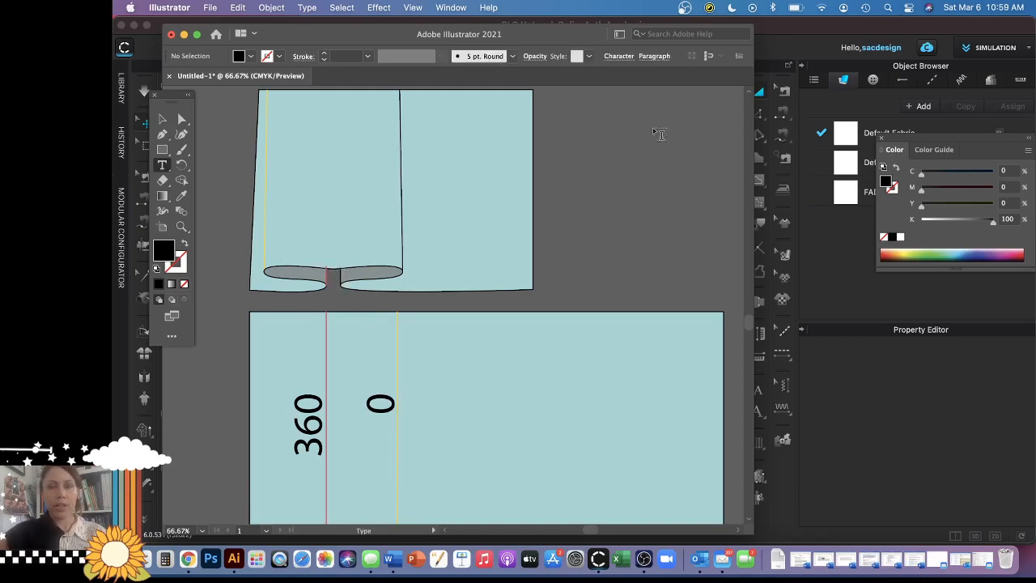
# - Duplicate the rectangle's yellow fold line to its right as a third fold line
pyautogui.click(630, 183)
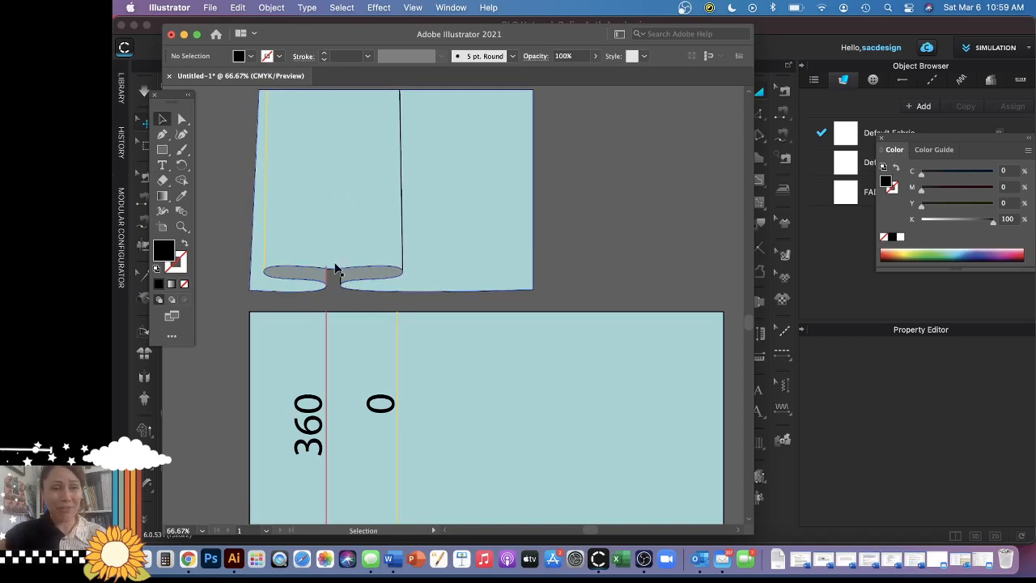
pyautogui.click(398, 375)
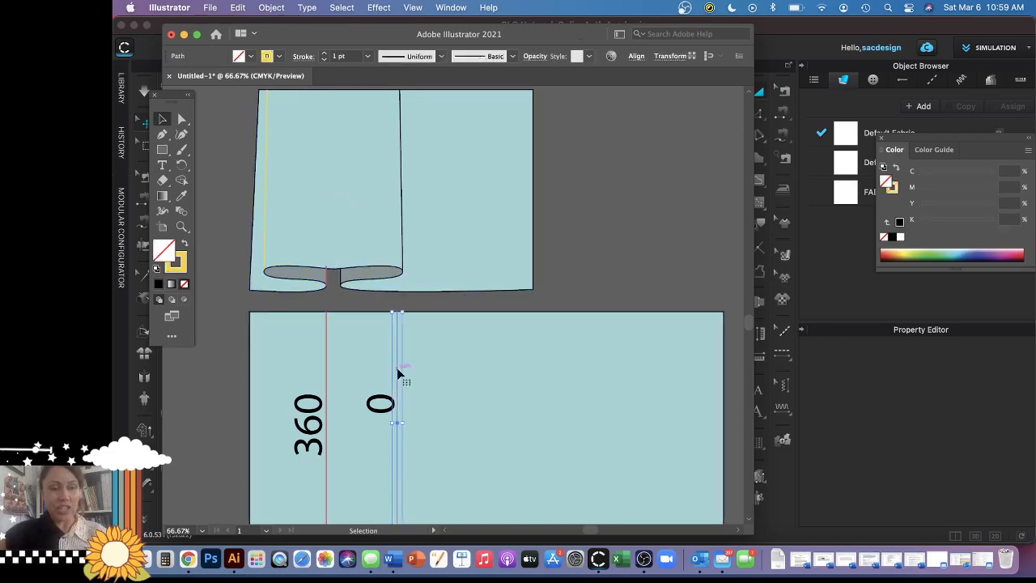
pyautogui.keyDown('alt'); pyautogui.keyDown('shift'); pyautogui.moveTo(398, 375); pyautogui.dragTo(471, 381); pyautogui.keyUp('shift'); pyautogui.keyUp('alt')
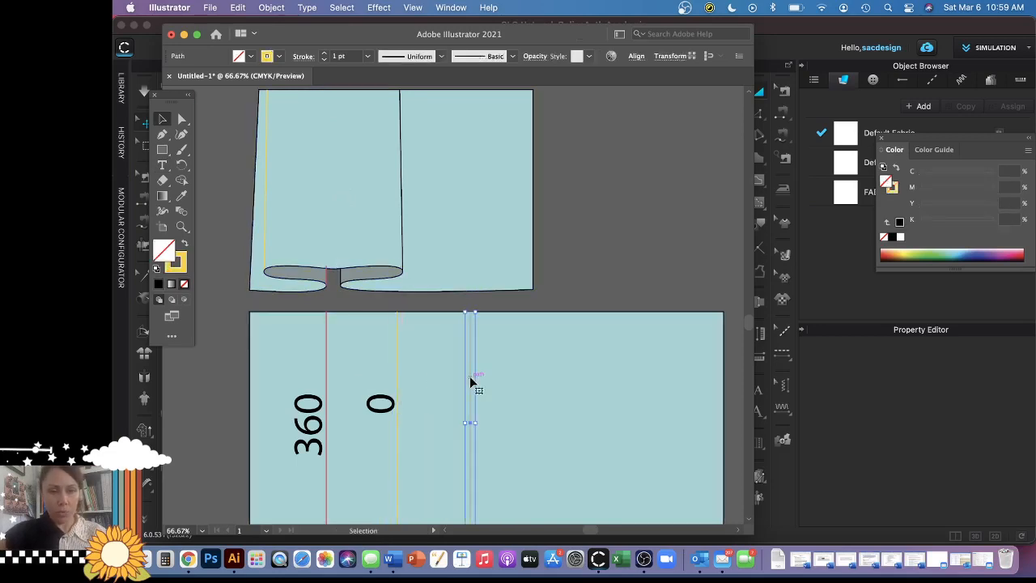
# - Change the stroke of the rectangle's third fold line to green, hex 23E865
pyautogui.doubleClick(471, 381)
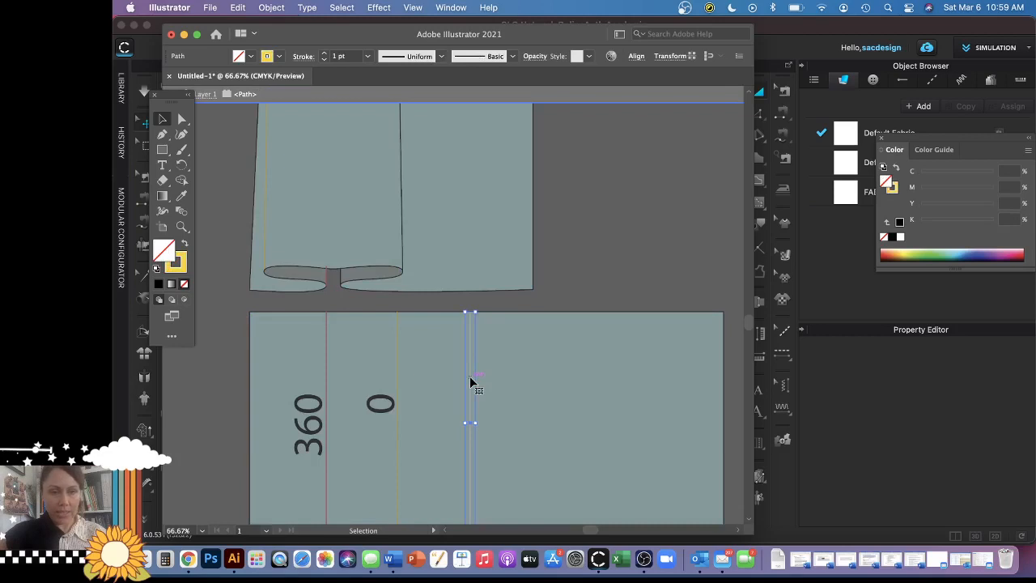
pyautogui.doubleClick(181, 271)
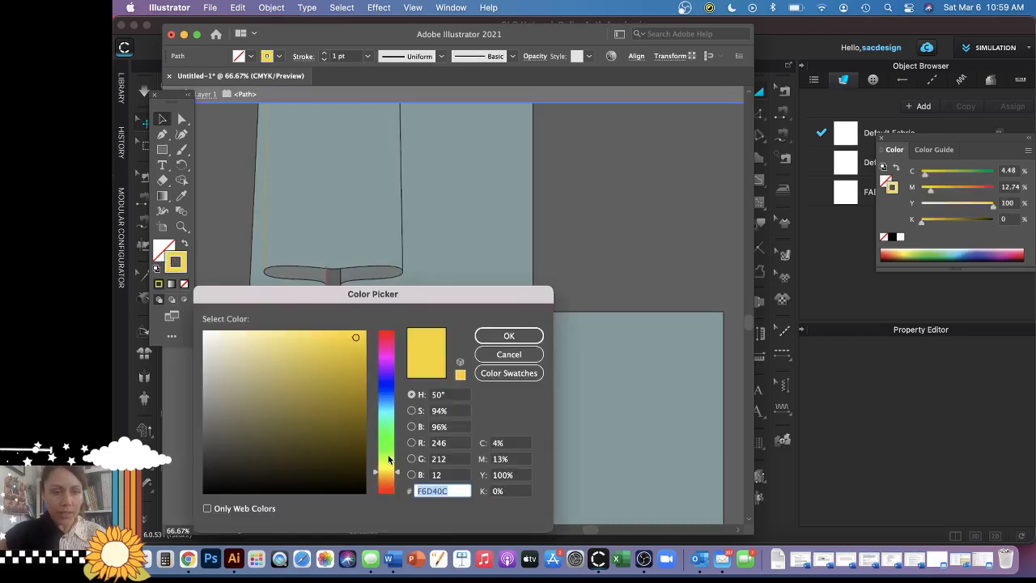
pyautogui.click(389, 459)
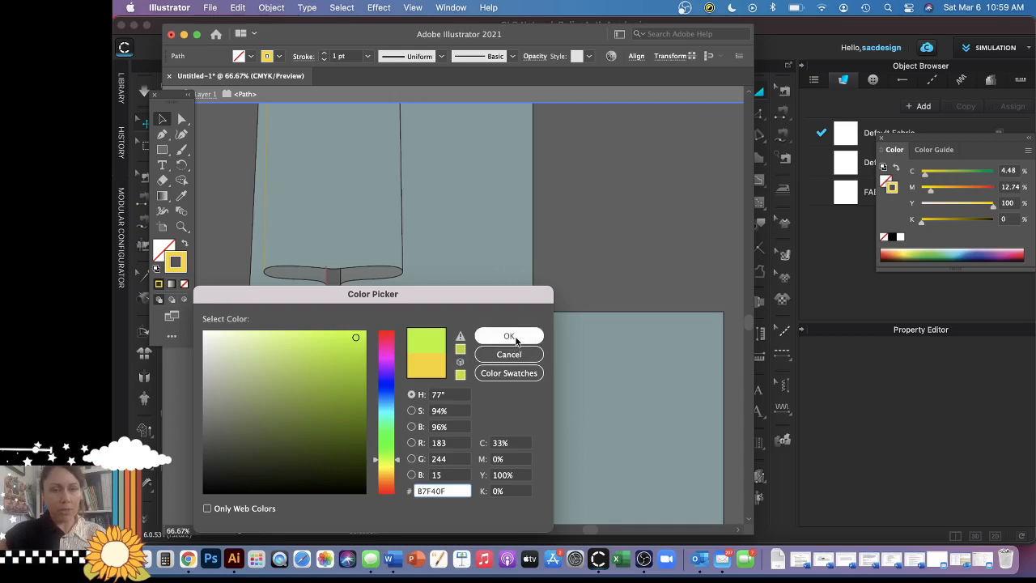
pyautogui.click(481, 336)
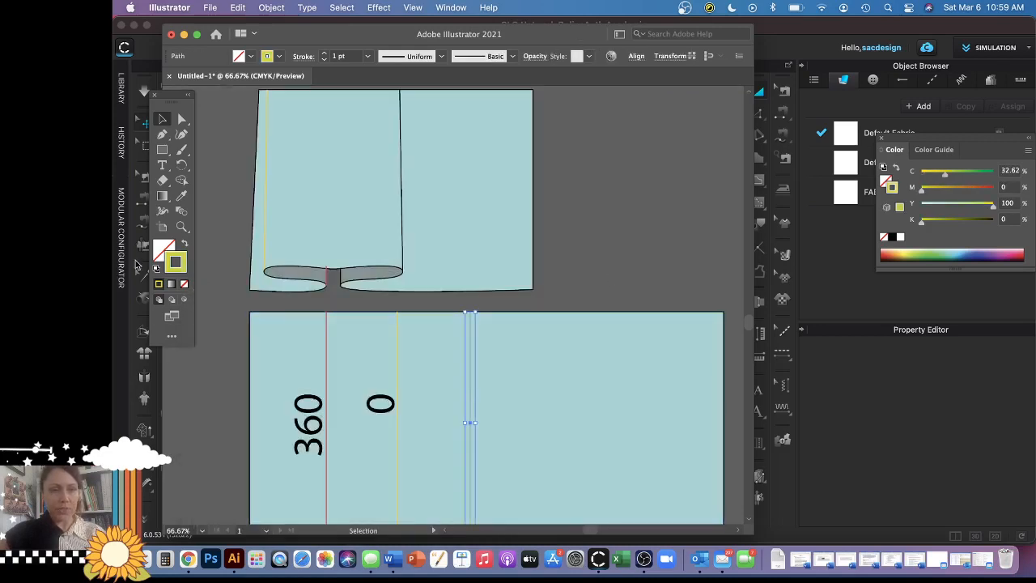
pyautogui.doubleClick(177, 269)
pyautogui.moveTo(350, 390)
pyautogui.mouseDown()
pyautogui.moveTo(356, 347)
pyautogui.moveTo(351, 364)
pyautogui.moveTo(342, 345)
pyautogui.mouseUp()
pyautogui.click(384, 432)
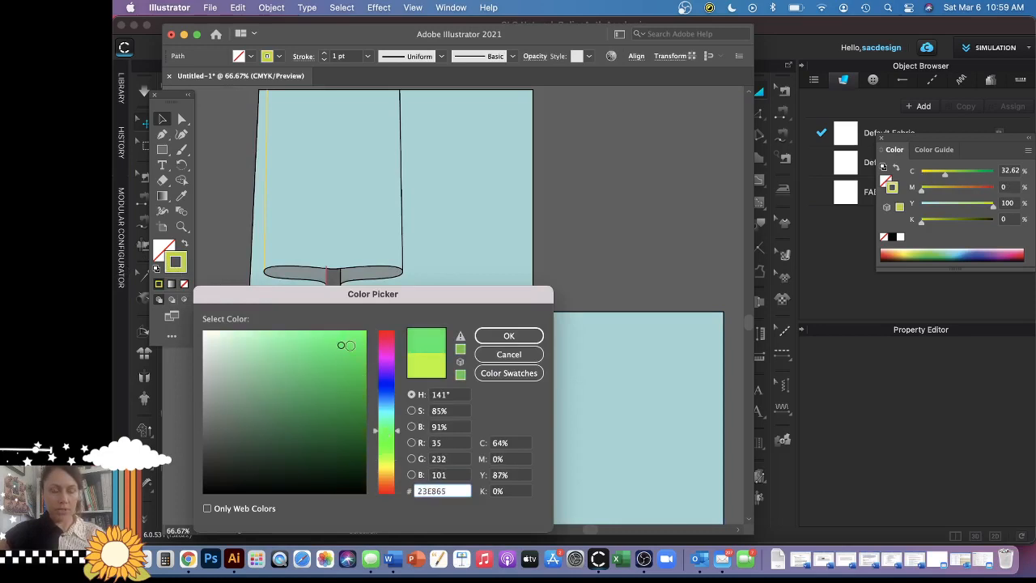
pyautogui.click(526, 334)
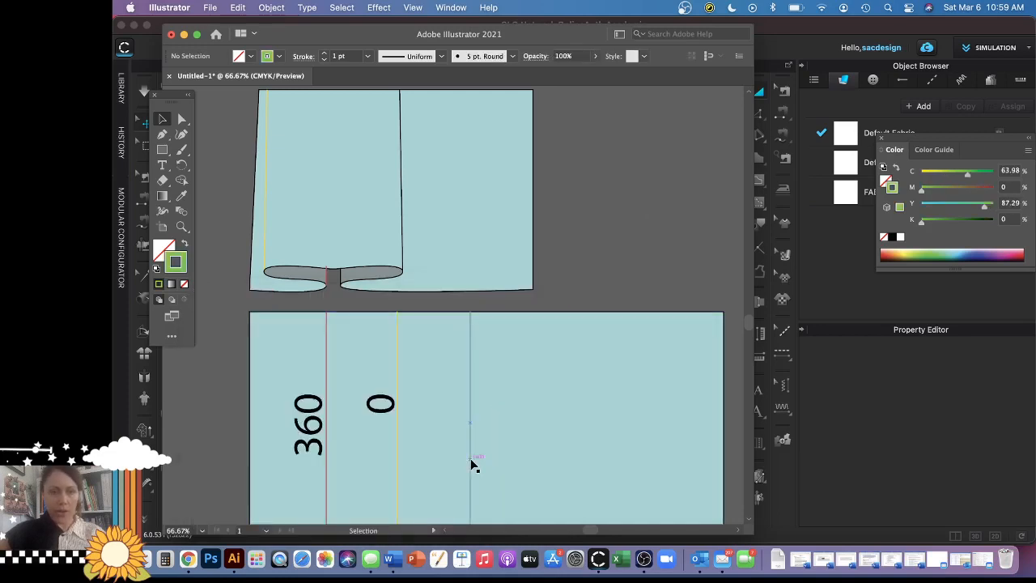
# - Copy the green fold line onto the centre of the folded pleat drawing, ending at its lower back edge
pyautogui.click(471, 465)
pyautogui.keyDown('alt'); pyautogui.moveTo(472, 465); pyautogui.dragTo(337, 200); pyautogui.keyUp('alt')
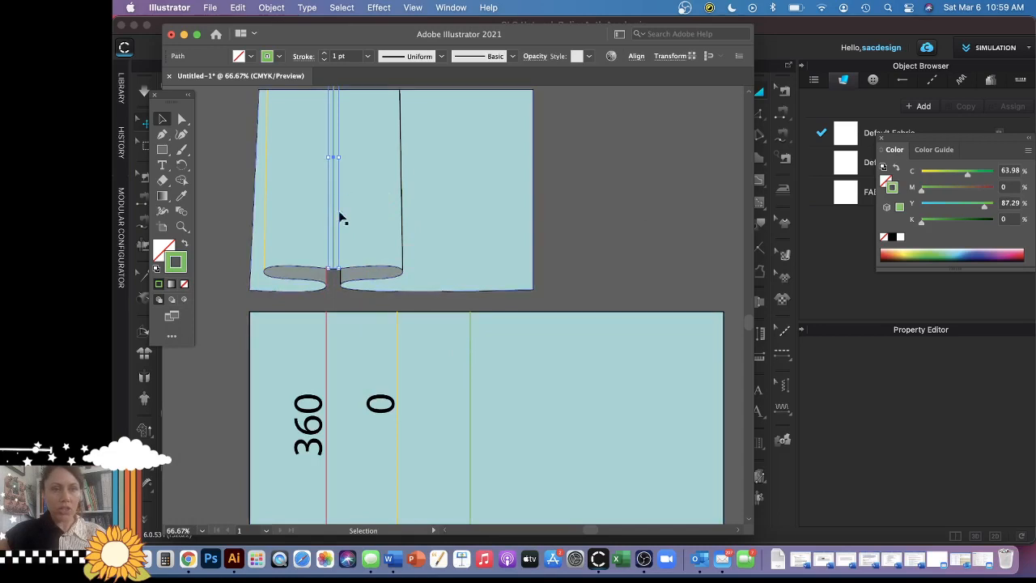
pyautogui.click(688, 235)
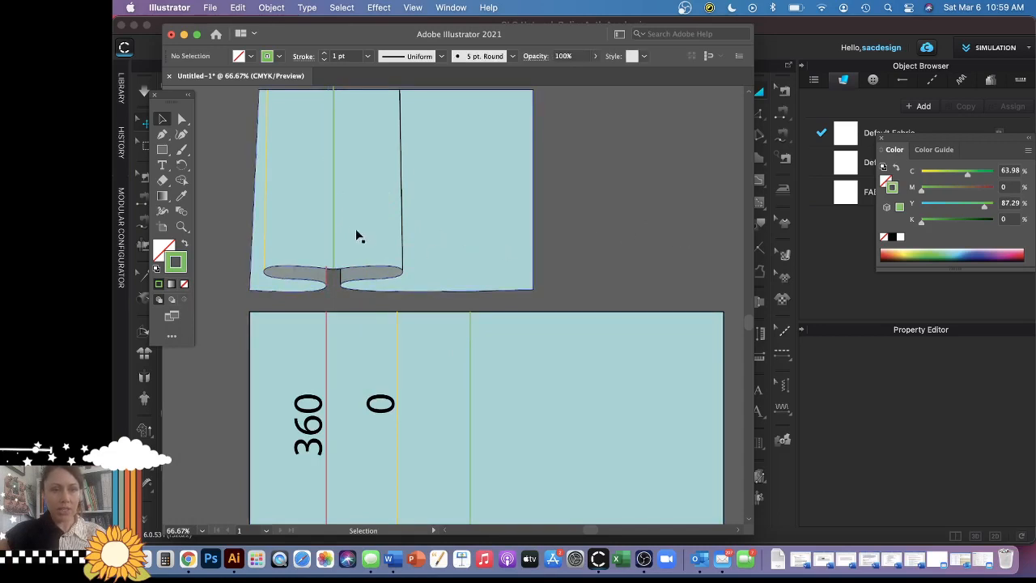
# - Duplicate the 0 label so that the copy sits beside the rectangle's green fold line
pyautogui.click(470, 374)
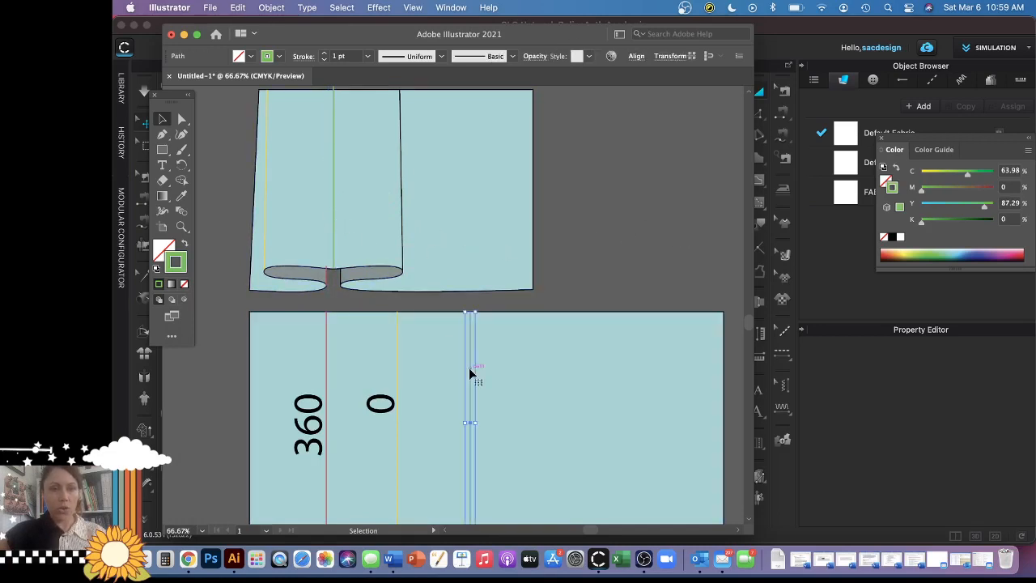
pyautogui.click(379, 409)
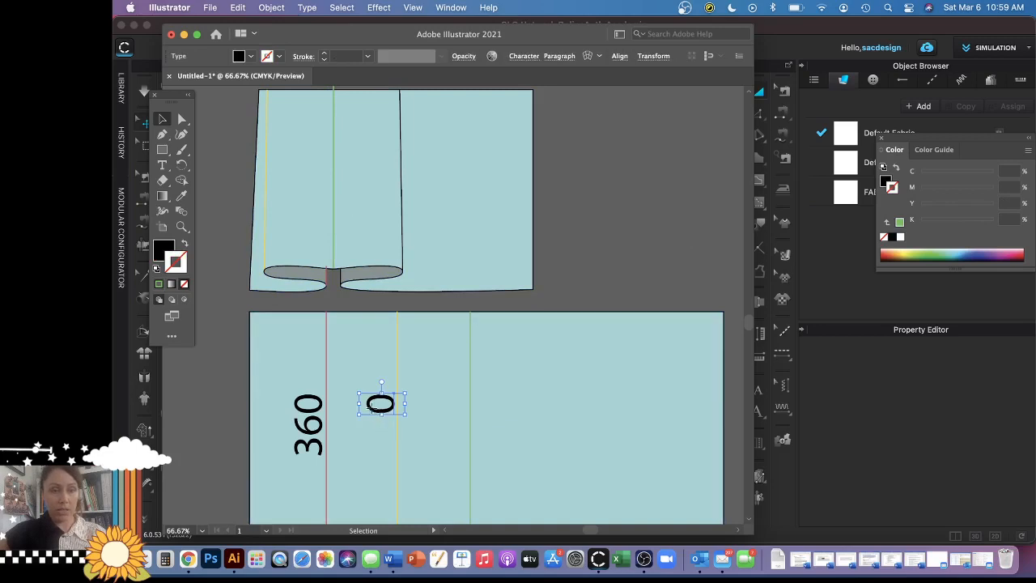
pyautogui.keyDown('alt'); pyautogui.moveTo(371, 409); pyautogui.dragTo(439, 412); pyautogui.keyUp('alt')
# - Change the text of the label beside the green fold line to 180
pyautogui.press('t')
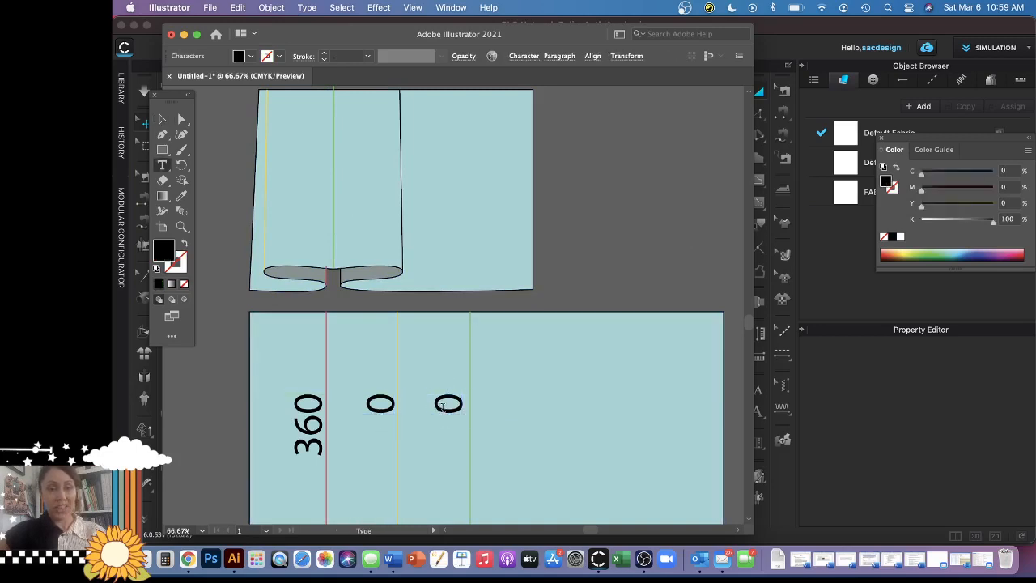
pyautogui.doubleClick(442, 407)
pyautogui.write('1')
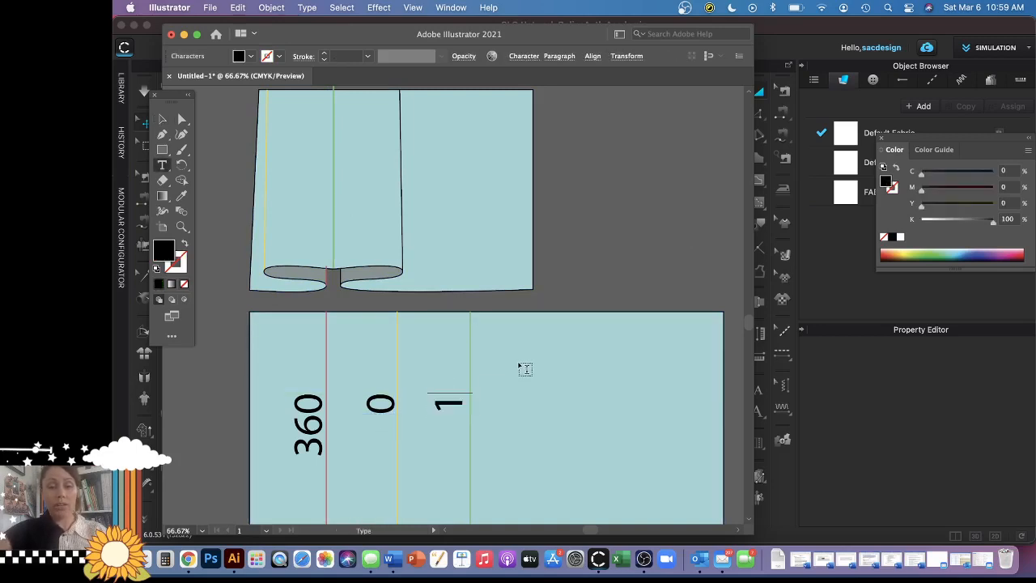
pyautogui.write('80')
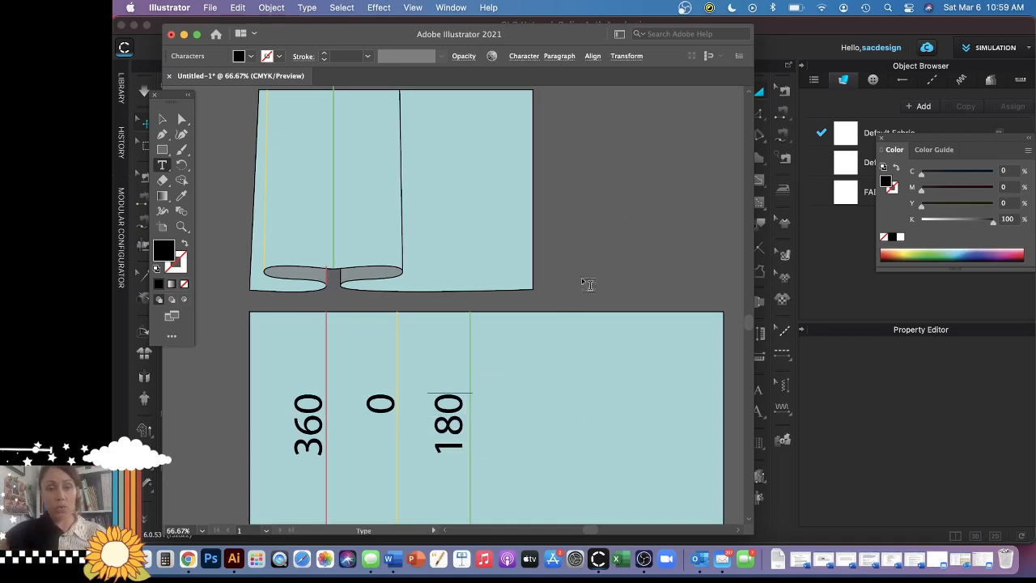
pyautogui.write('V')
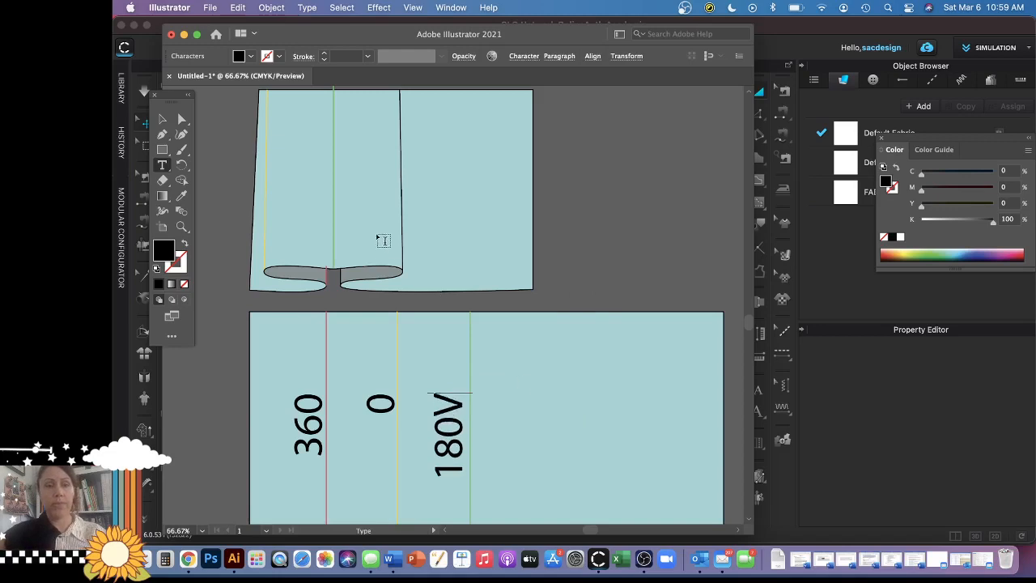
pyautogui.press('BackSpace')
pyautogui.hotkey('shift', 'Left')
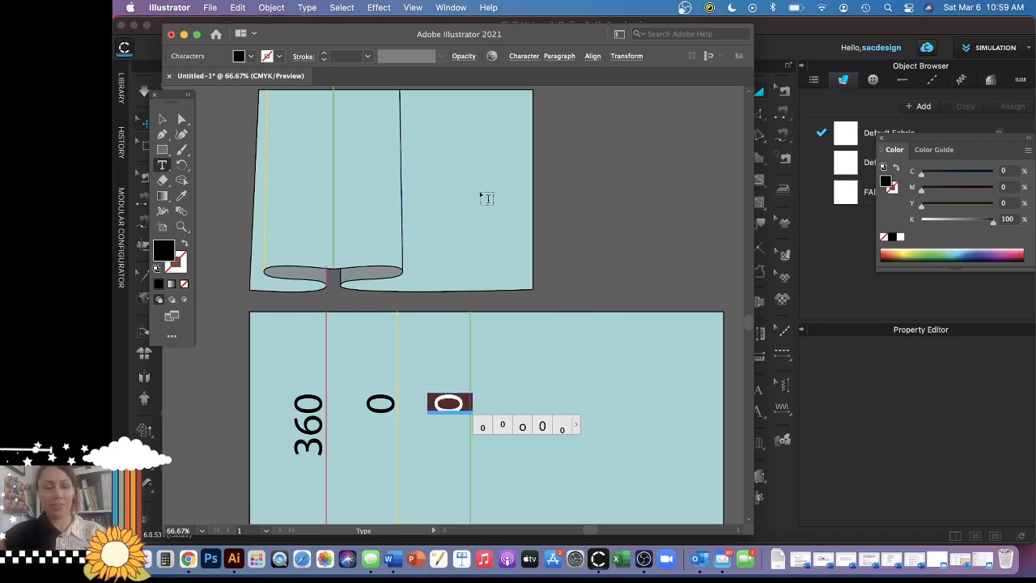
pyautogui.press('BackSpace')
pyautogui.write('0')
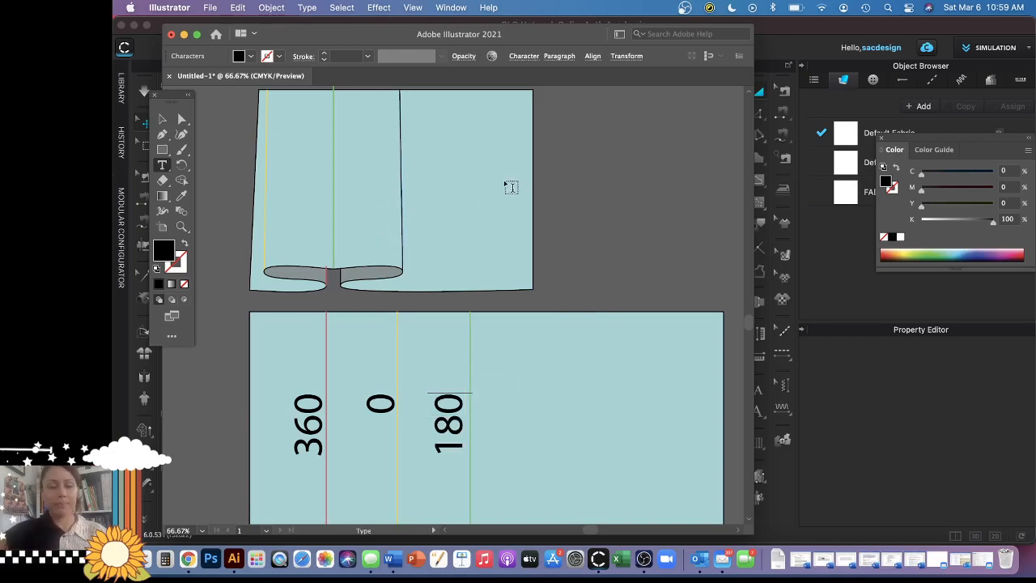
pyautogui.press('Escape')
pyautogui.click(607, 157)
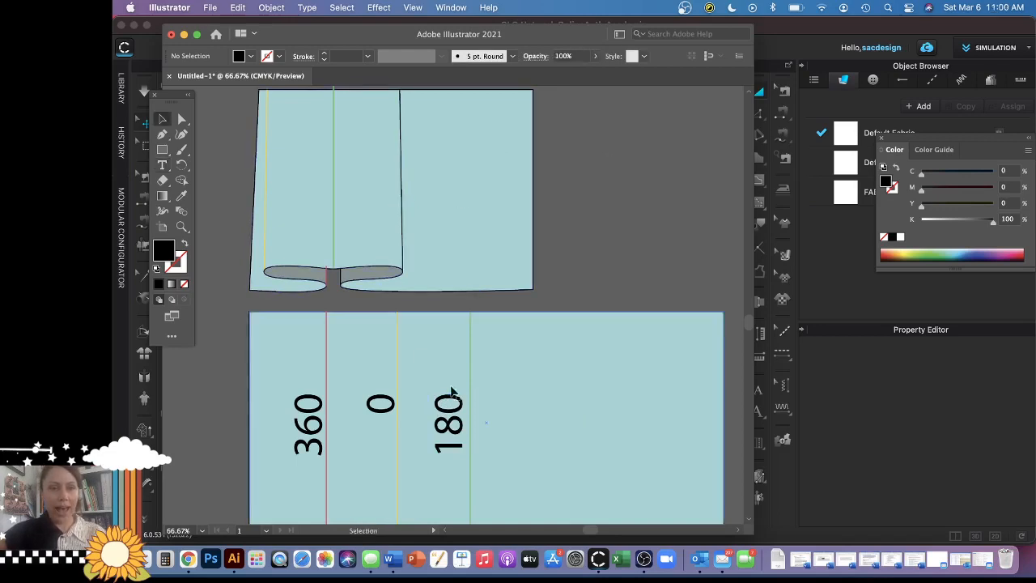
# - Duplicate the rectangle's green fold line to its right as a fourth fold line and set the copy's stroke to blue, hex 152EE8
pyautogui.click(472, 373)
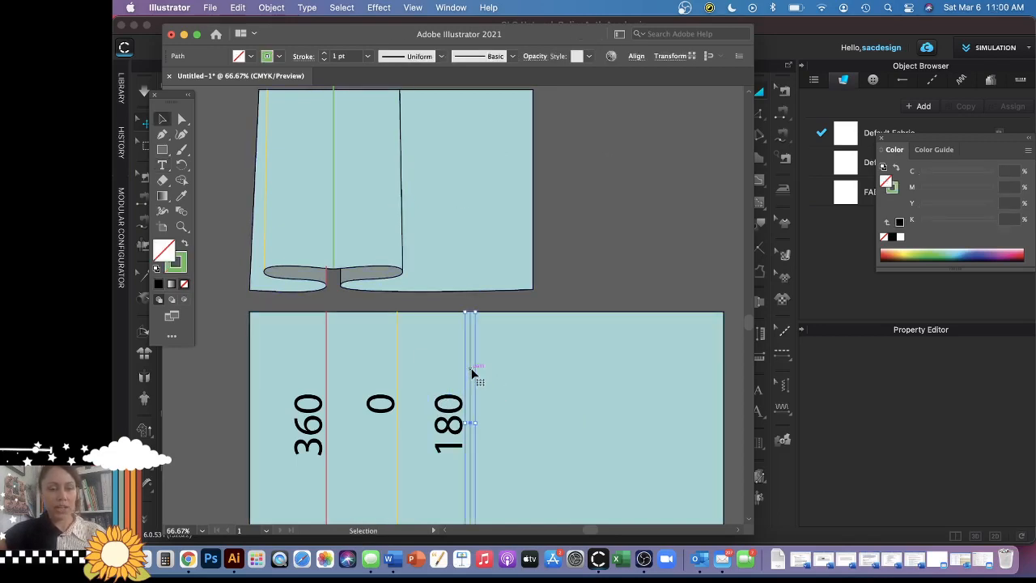
pyautogui.keyDown('alt'); pyautogui.moveTo(472, 373); pyautogui.dragTo(544, 372); pyautogui.keyUp('alt')
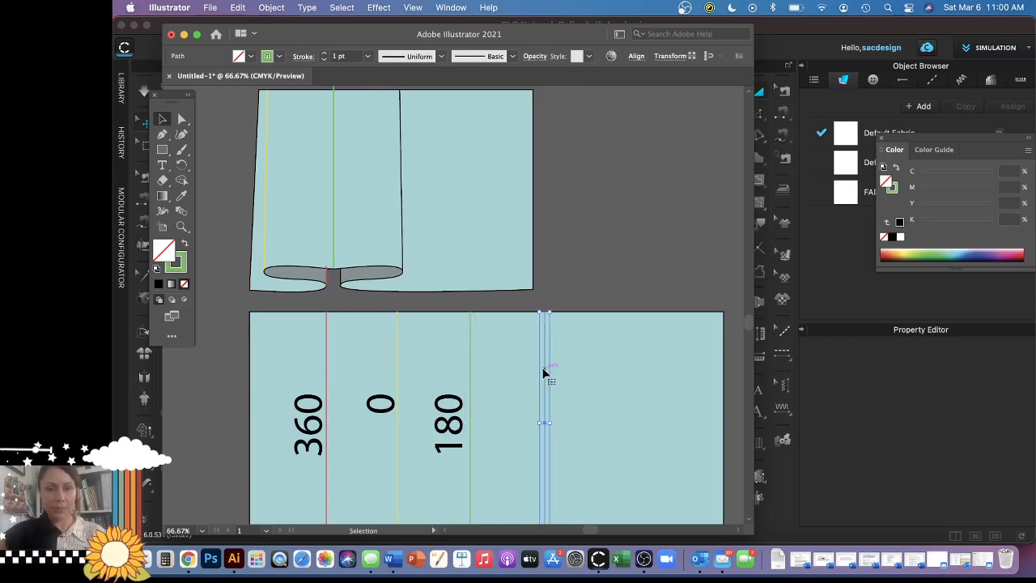
pyautogui.doubleClick(545, 372)
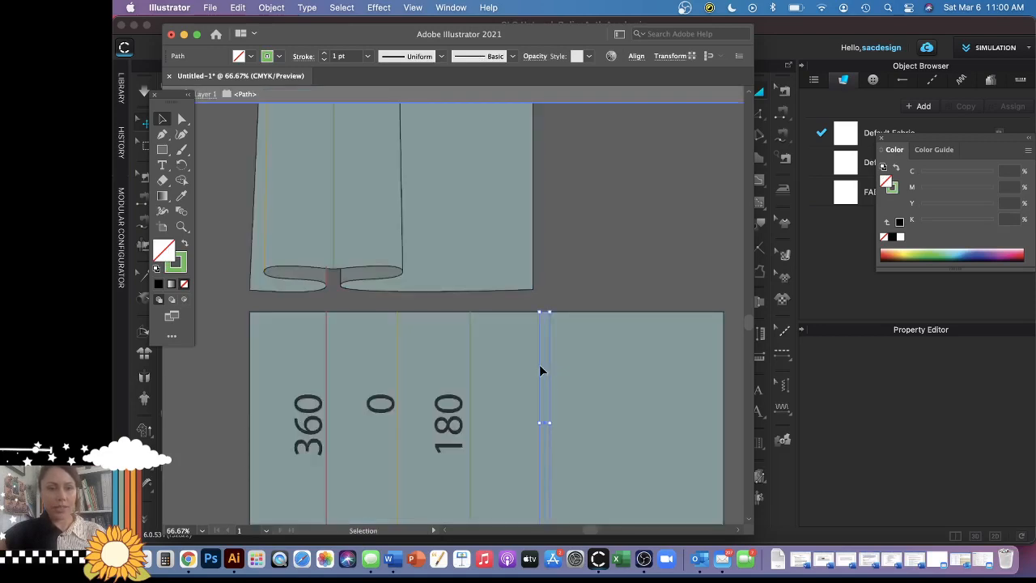
pyautogui.doubleClick(181, 266)
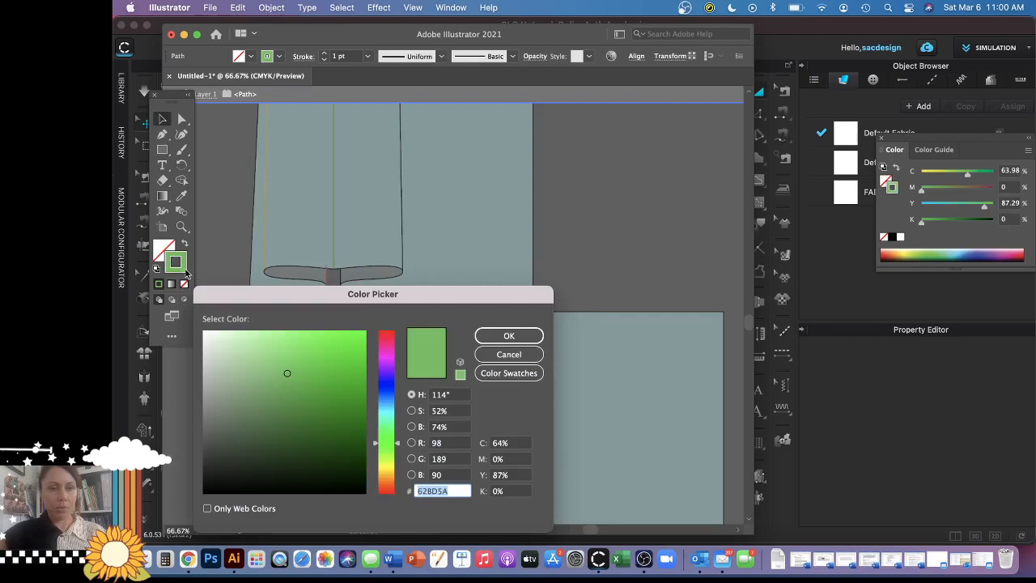
pyautogui.click(382, 389)
pyautogui.moveTo(349, 352); pyautogui.dragTo(352, 344)
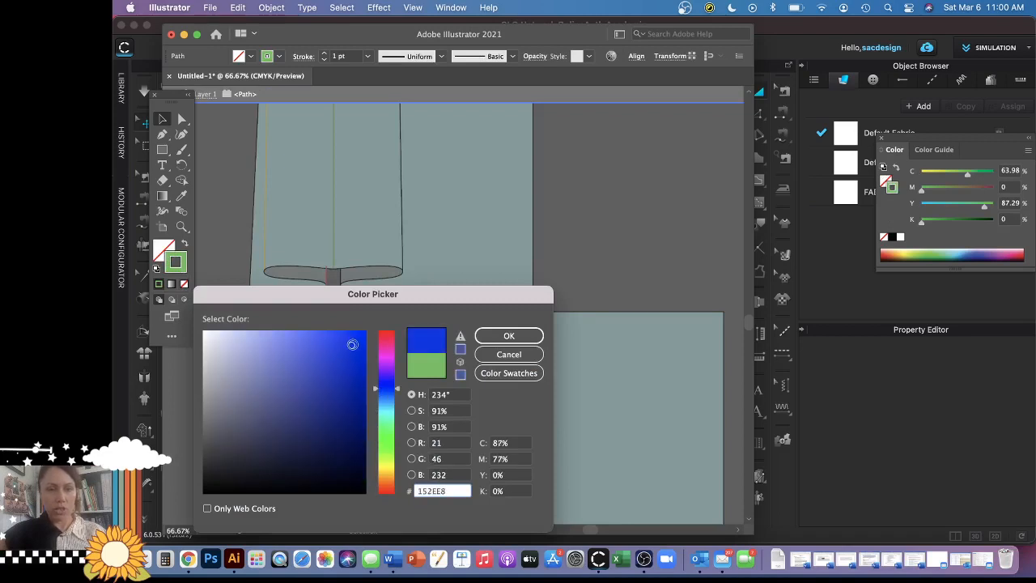
pyautogui.click(531, 335)
pyautogui.doubleClick(595, 285)
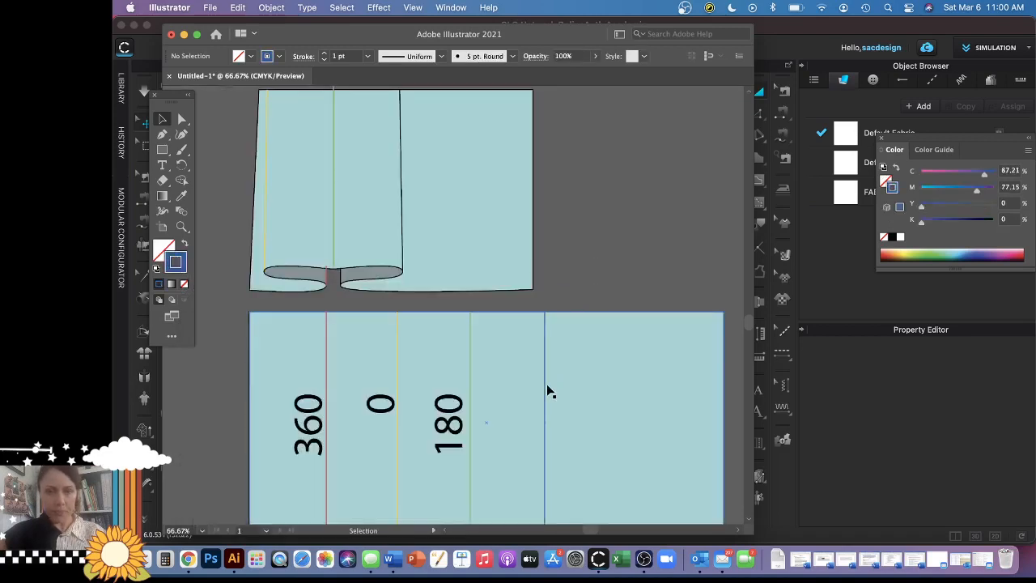
# - Apply the blue stroke of the rectangle's fourth fold line to the folded pleat's right outer fold with the Eyedropper
pyautogui.press('a')
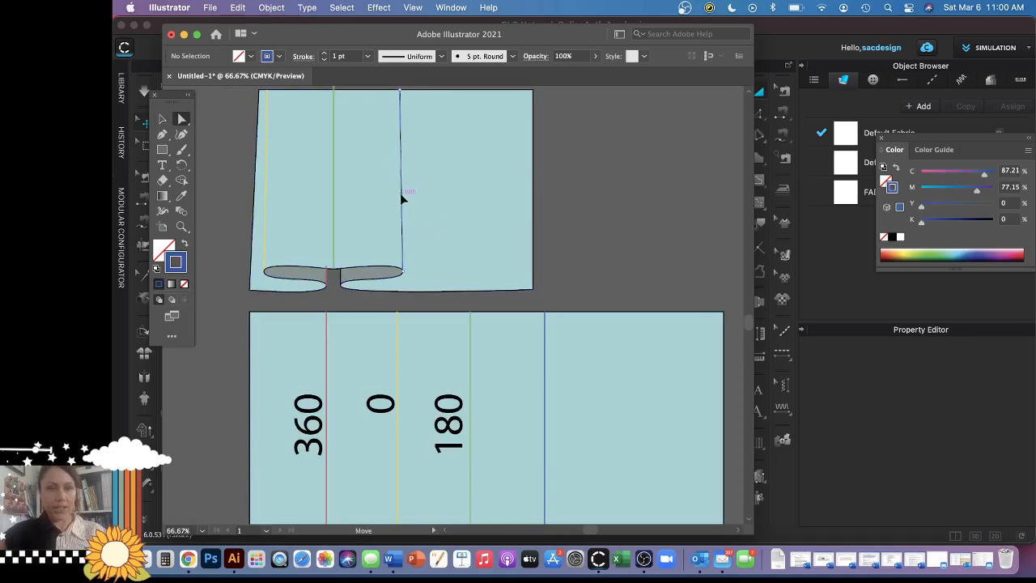
pyautogui.click(402, 197)
pyautogui.press('i')
pyautogui.click(545, 365)
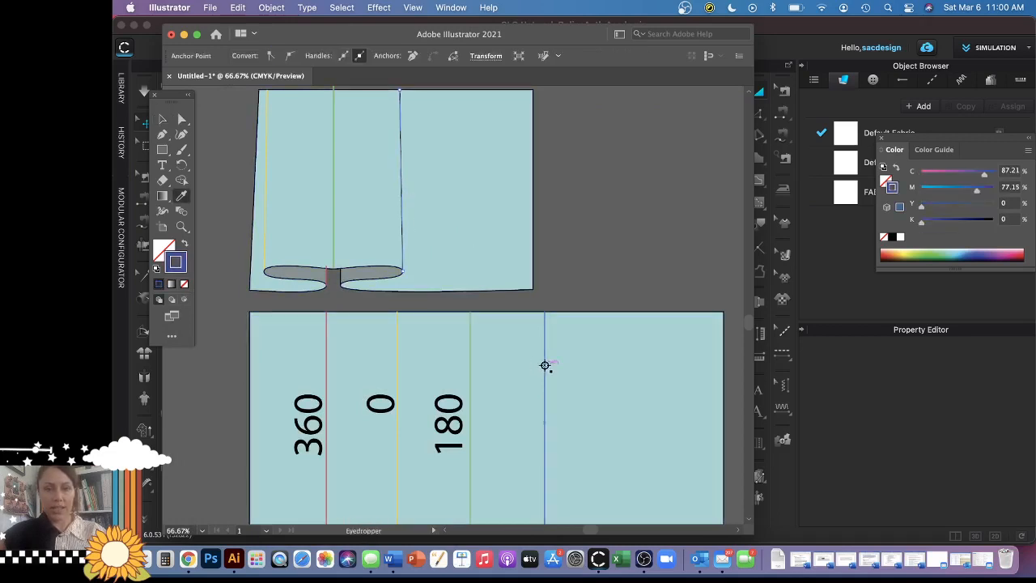
pyautogui.press('a')
pyautogui.click(595, 244)
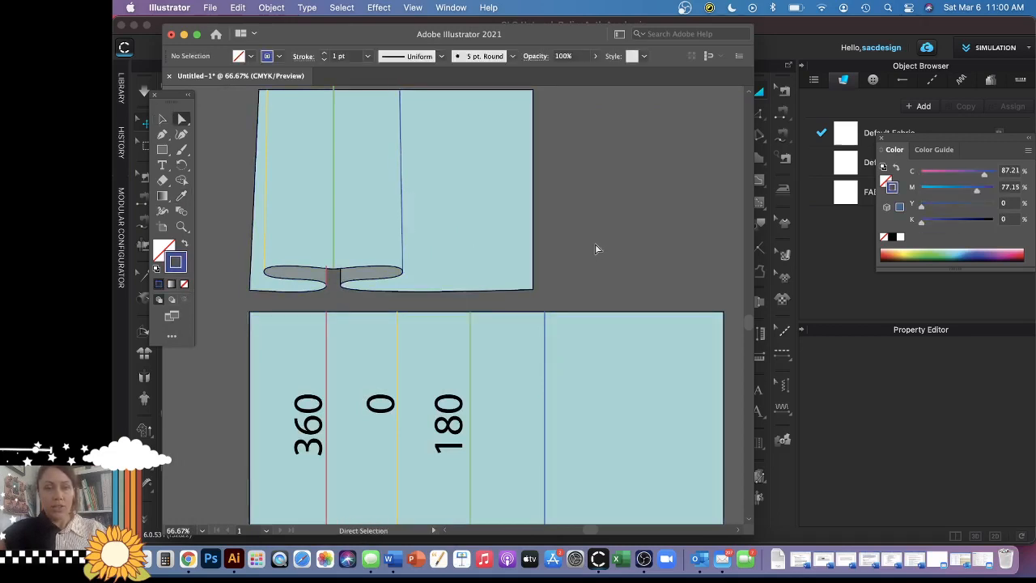
# - Duplicate the 180 label beside the blue fold line and change the copy's text to 0
pyautogui.click(454, 425)
pyautogui.keyDown('alt'); pyautogui.keyDown('shift'); pyautogui.moveTo(456, 424); pyautogui.dragTo(537, 416); pyautogui.keyUp('shift'); pyautogui.keyUp('alt')
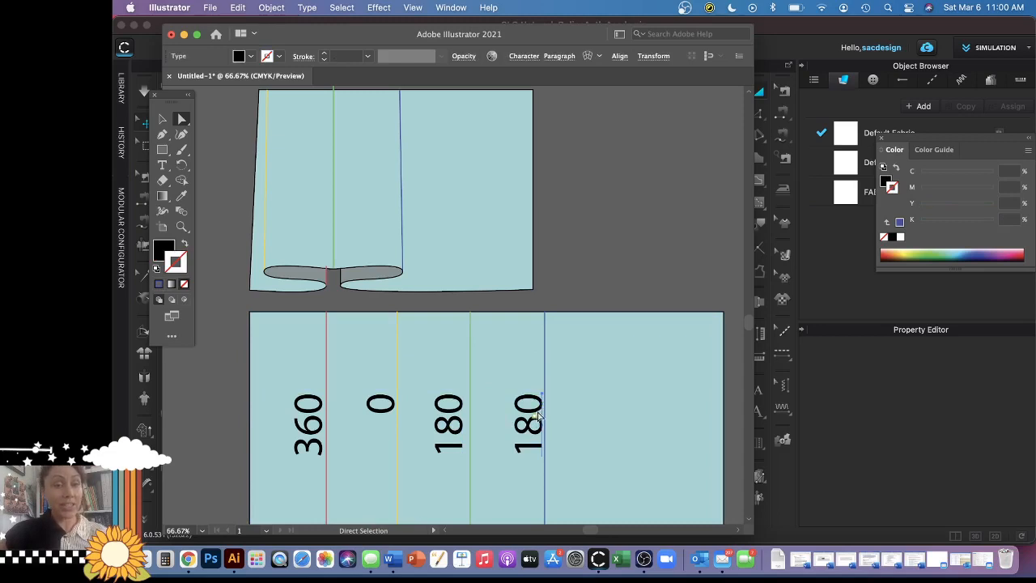
pyautogui.doubleClick(538, 415)
pyautogui.write('0')
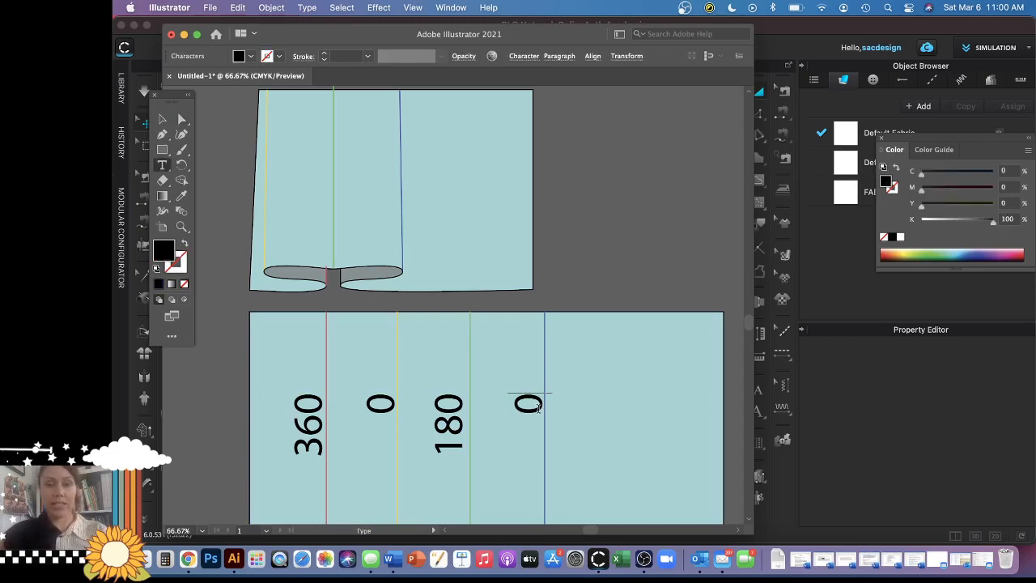
pyautogui.keyDown('super'); pyautogui.click(660, 214); pyautogui.keyUp('super')
pyautogui.press('v')
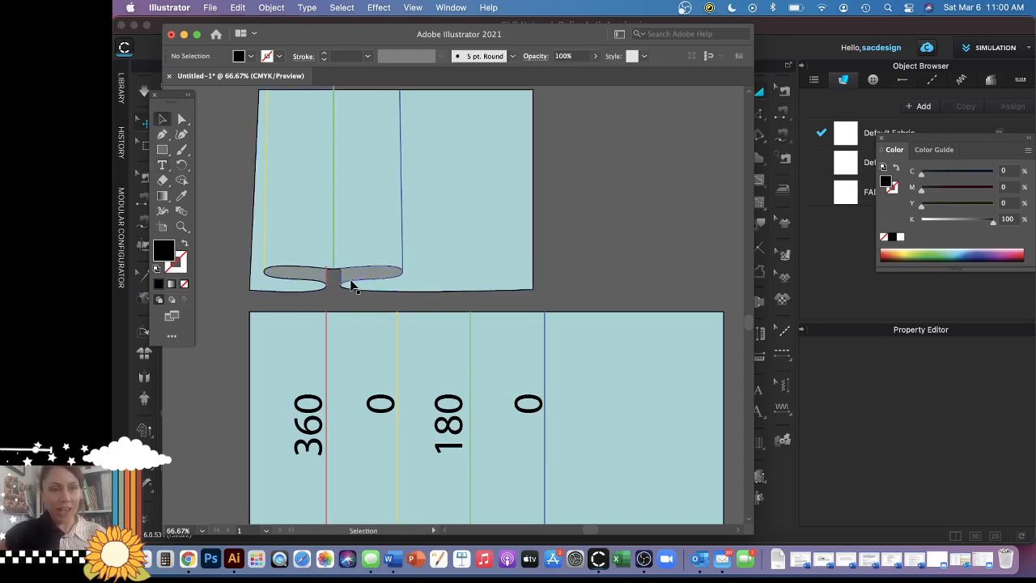
# - Duplicate the rectangle's blue fold line to its right as a fifth fold line and set the copy's stroke to purple, hex AC11F4
pyautogui.click(545, 366)
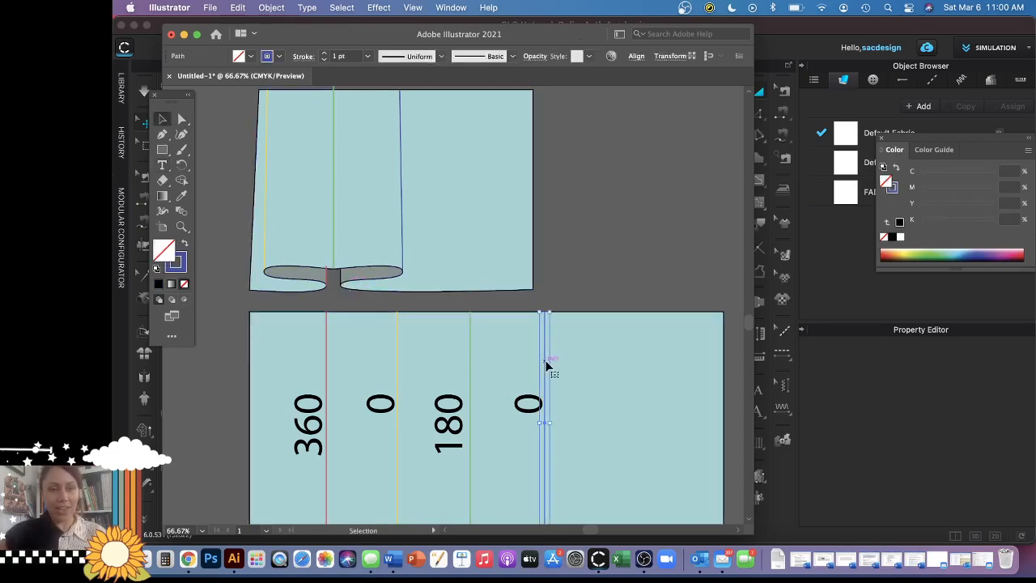
pyautogui.keyDown('alt'); pyautogui.moveTo(545, 360); pyautogui.dragTo(616, 365); pyautogui.keyUp('alt')
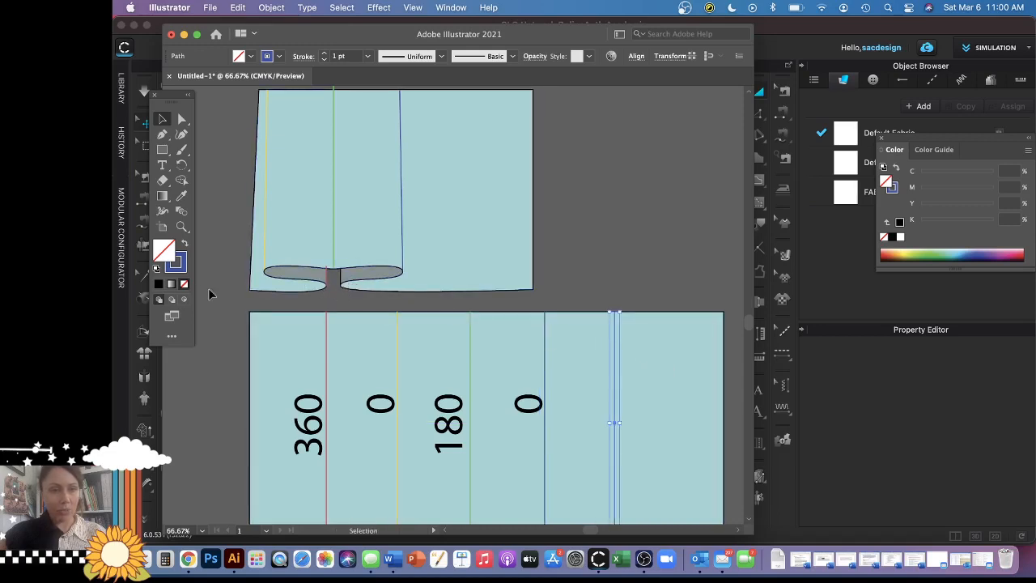
pyautogui.doubleClick(177, 262)
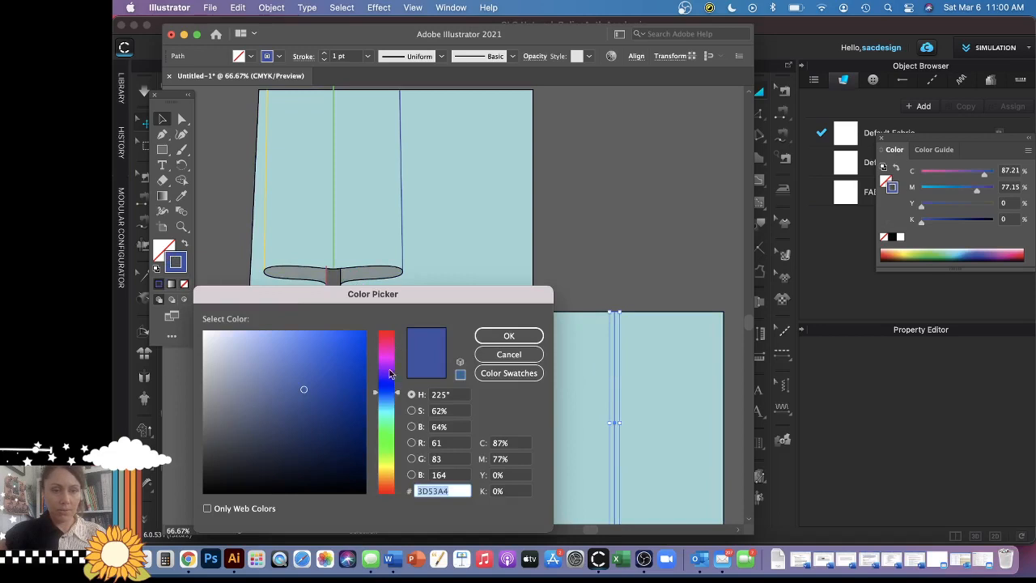
pyautogui.moveTo(389, 370); pyautogui.dragTo(390, 366)
pyautogui.click(353, 334)
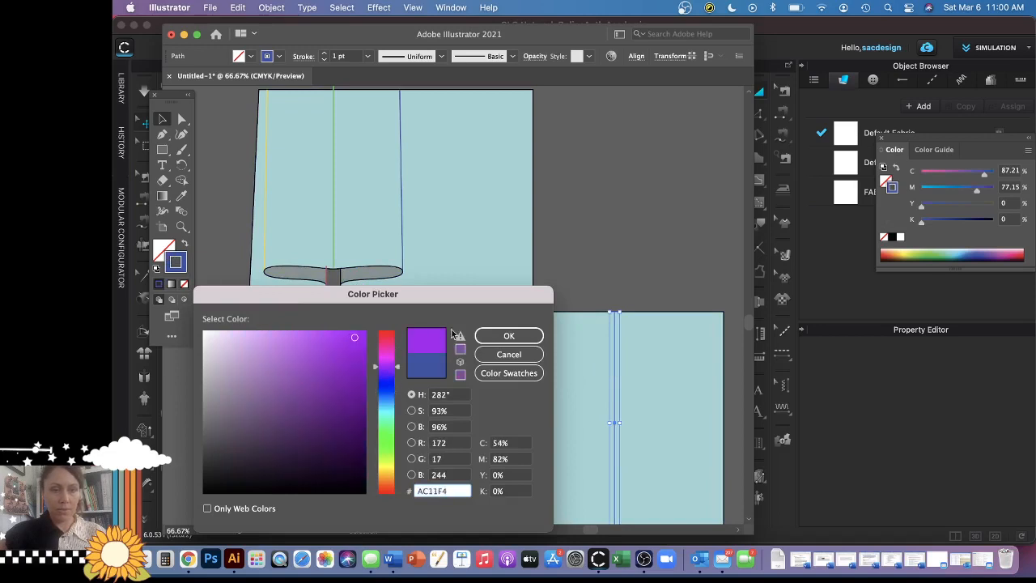
pyautogui.click(509, 336)
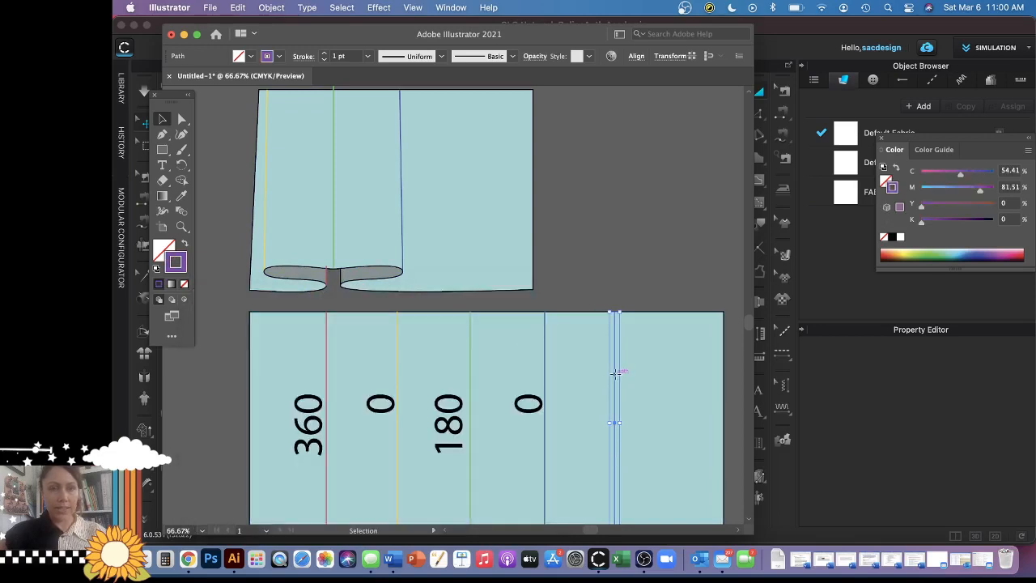
# - Copy the purple fold line onto the folded pleat's right inner fold and shorten the copy to end at the pleat's lower edge
pyautogui.moveTo(614, 372); pyautogui.dragTo(346, 351)
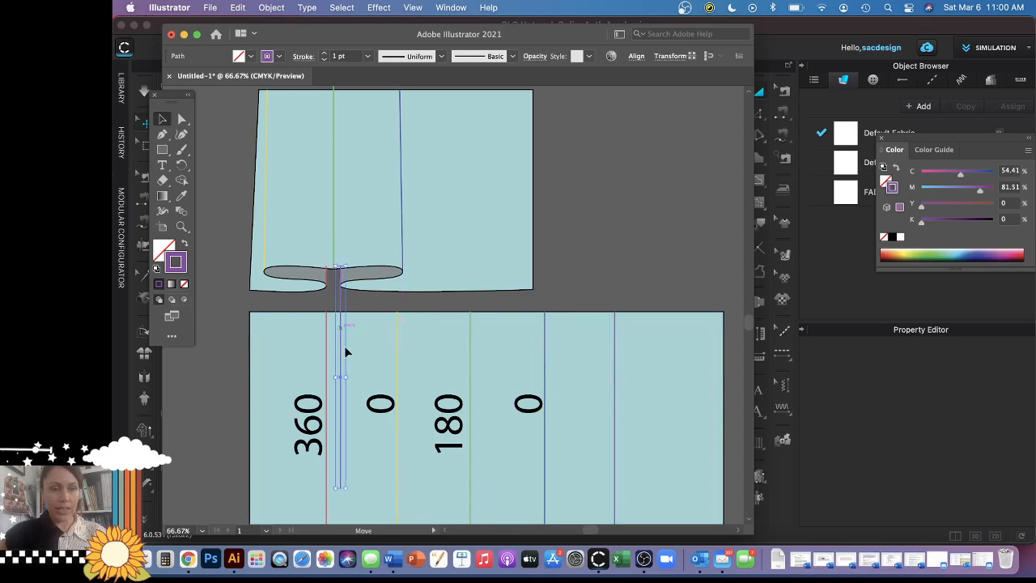
pyautogui.press('a')
pyautogui.click(364, 502)
pyautogui.keyDown('shift'); pyautogui.moveTo(341, 489); pyautogui.dragTo(344, 289); pyautogui.keyUp('shift')
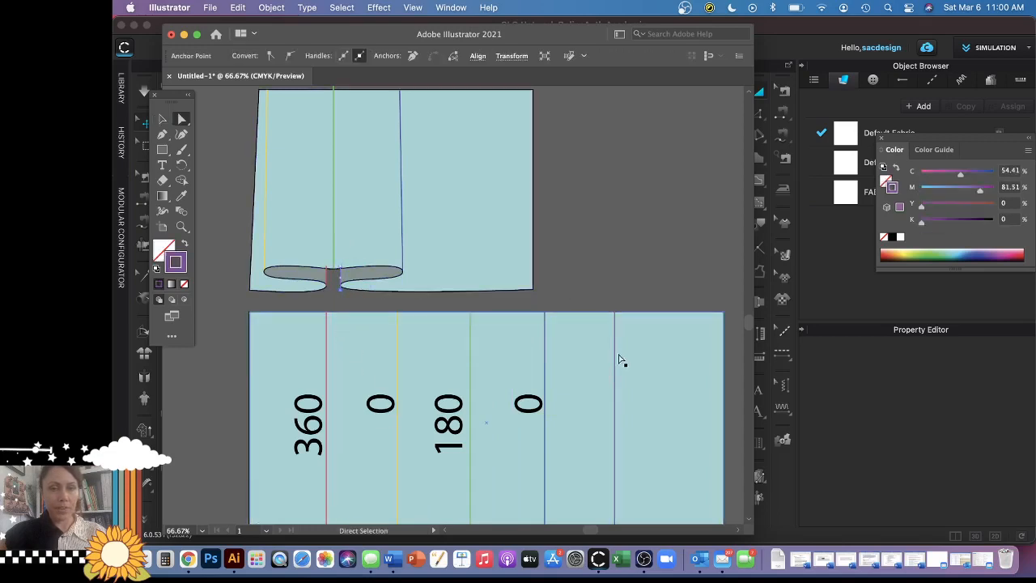
pyautogui.click(638, 293)
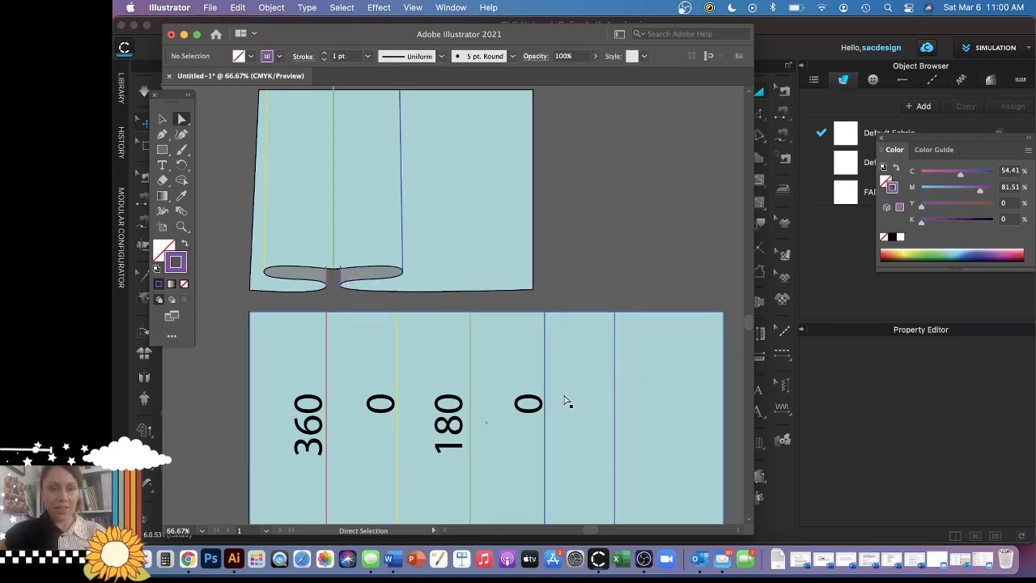
# - Duplicate the 0 label beside the purple fold line and change the copy's text to 360
pyautogui.keyDown('alt'); pyautogui.moveTo(526, 409); pyautogui.dragTo(597, 413); pyautogui.keyUp('alt')
pyautogui.doubleClick(597, 409)
pyautogui.write('360')
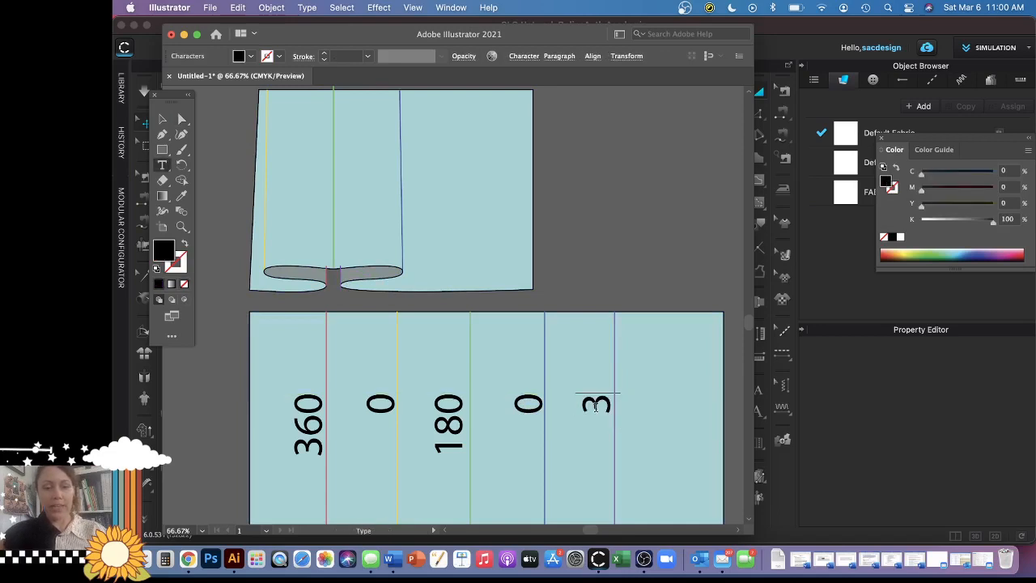
pyautogui.keyDown('super'); pyautogui.click(672, 169); pyautogui.keyUp('super')
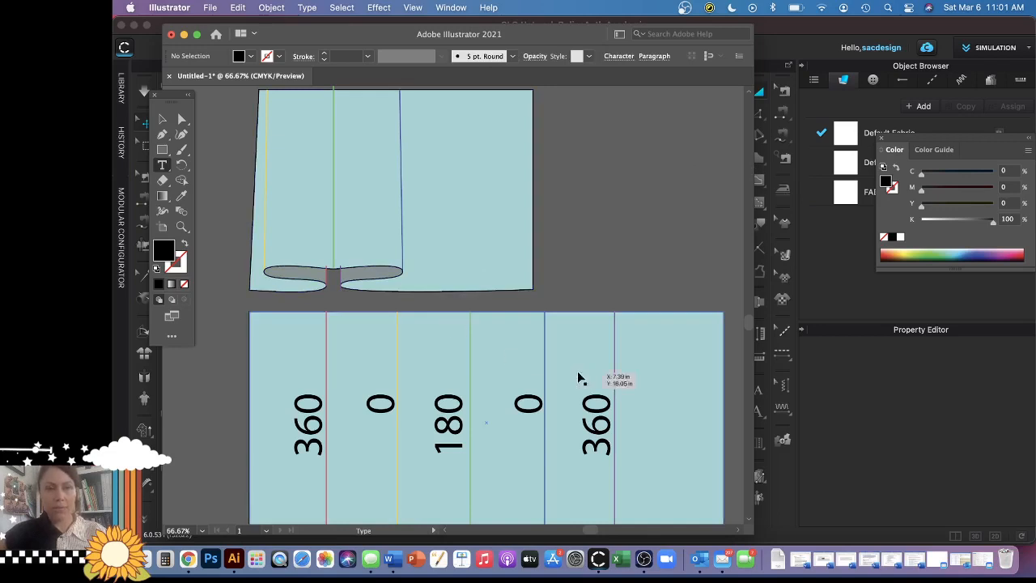
pyautogui.press('v')
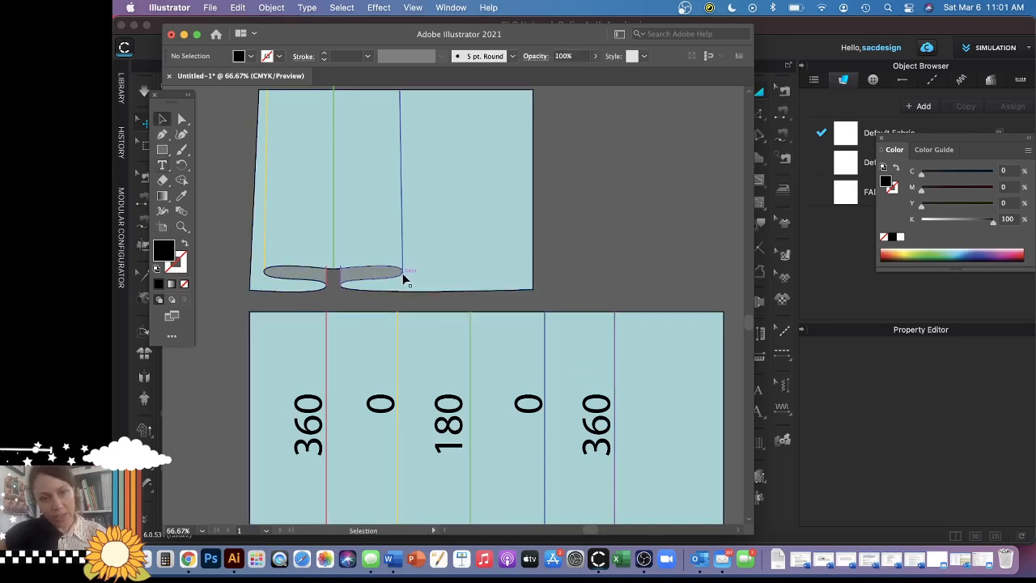
# - Duplicate the rectangle's purple fold line to its right as a sixth fold line and extend the rectangle's right edge outward
pyautogui.click(615, 364)
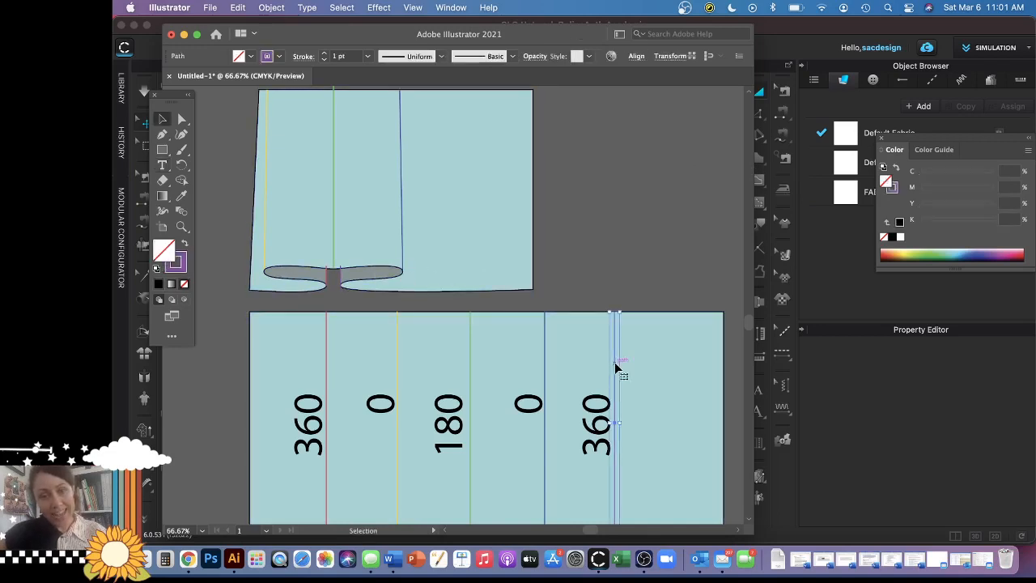
pyautogui.keyDown('alt'); pyautogui.keyDown('shift'); pyautogui.moveTo(615, 364); pyautogui.dragTo(484, 347); pyautogui.keyUp('shift'); pyautogui.keyUp('alt')
pyautogui.press('a')
pyautogui.click(588, 370)
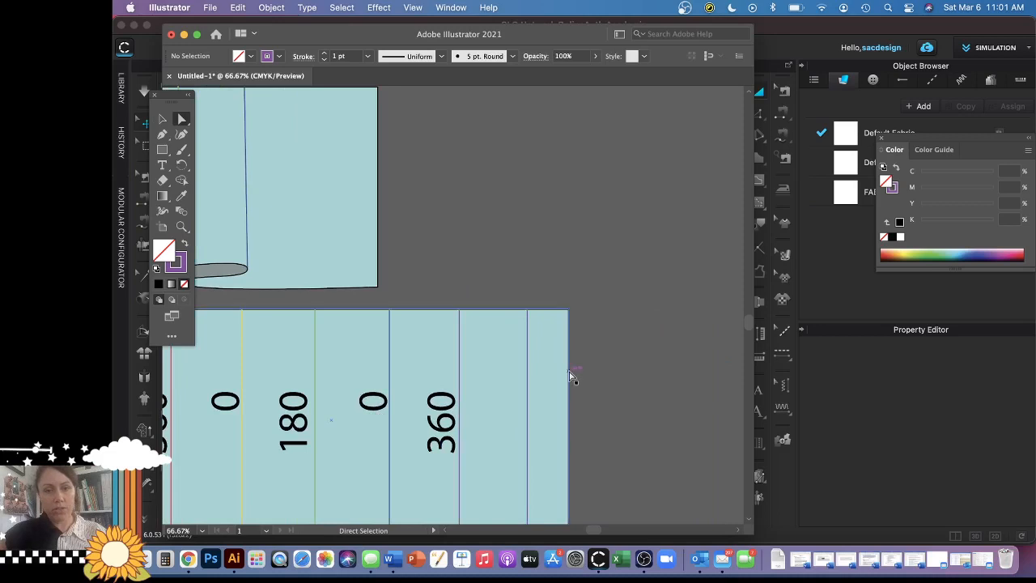
pyautogui.keyDown('shift'); pyautogui.moveTo(569, 375); pyautogui.dragTo(749, 374); pyautogui.keyUp('shift')
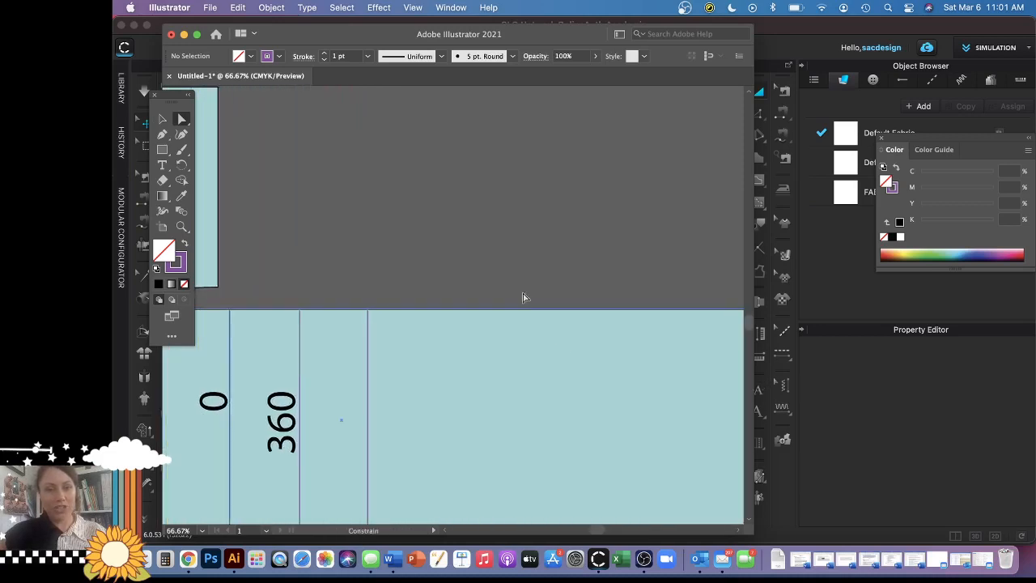
pyautogui.click(523, 298)
pyautogui.moveTo(343, 410); pyautogui.dragTo(591, 365)
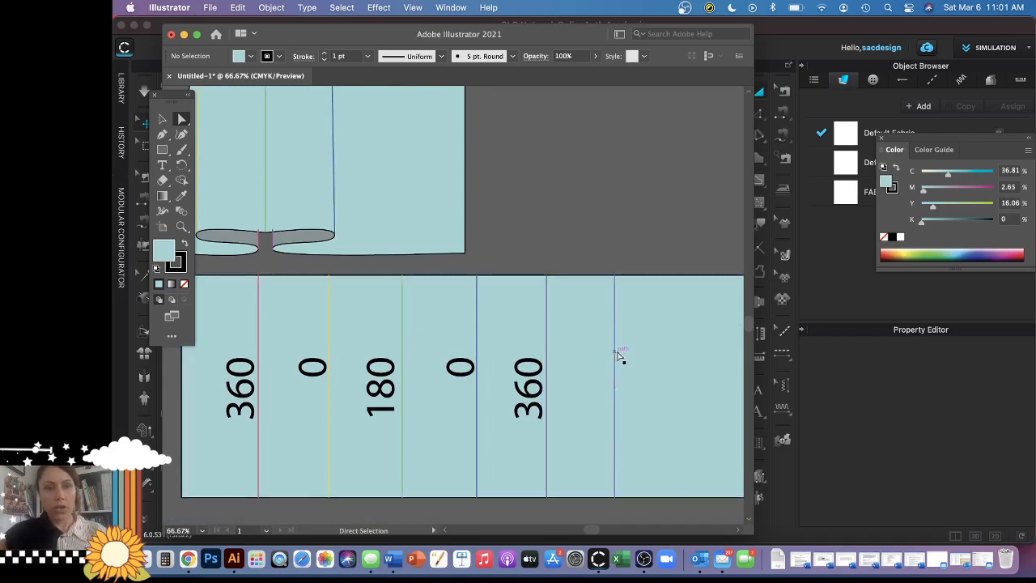
# - Set the stroke of the rectangle's sixth fold line to magenta, hex FC10D0
pyautogui.click(610, 353)
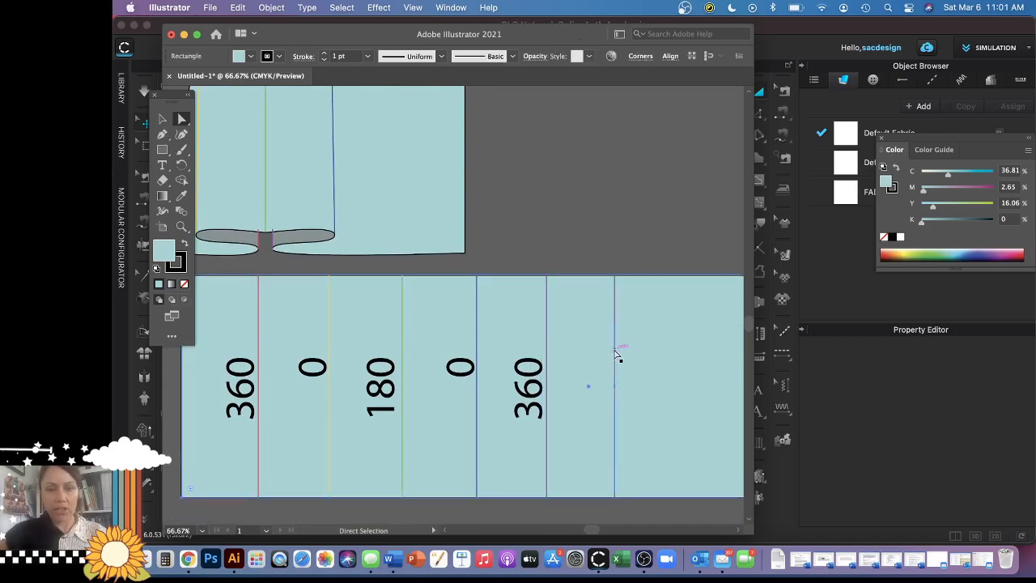
pyautogui.click(615, 354)
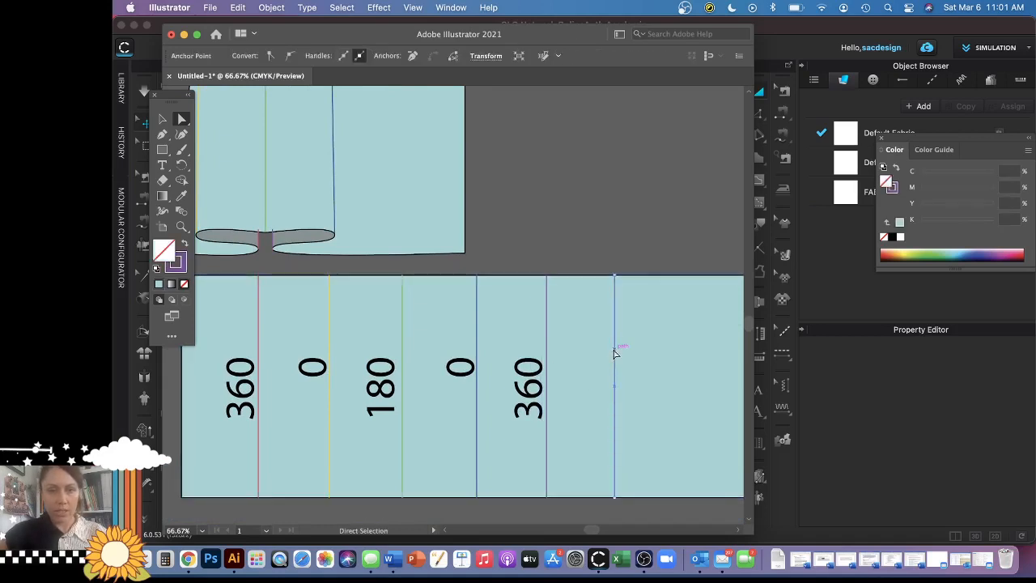
pyautogui.doubleClick(176, 267)
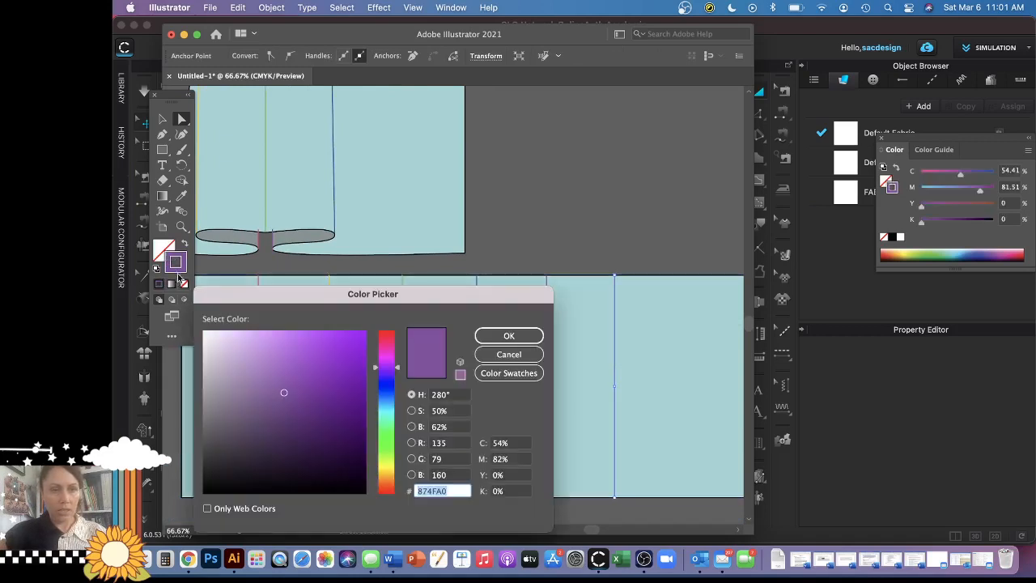
pyautogui.moveTo(389, 365); pyautogui.dragTo(388, 353)
pyautogui.click(358, 332)
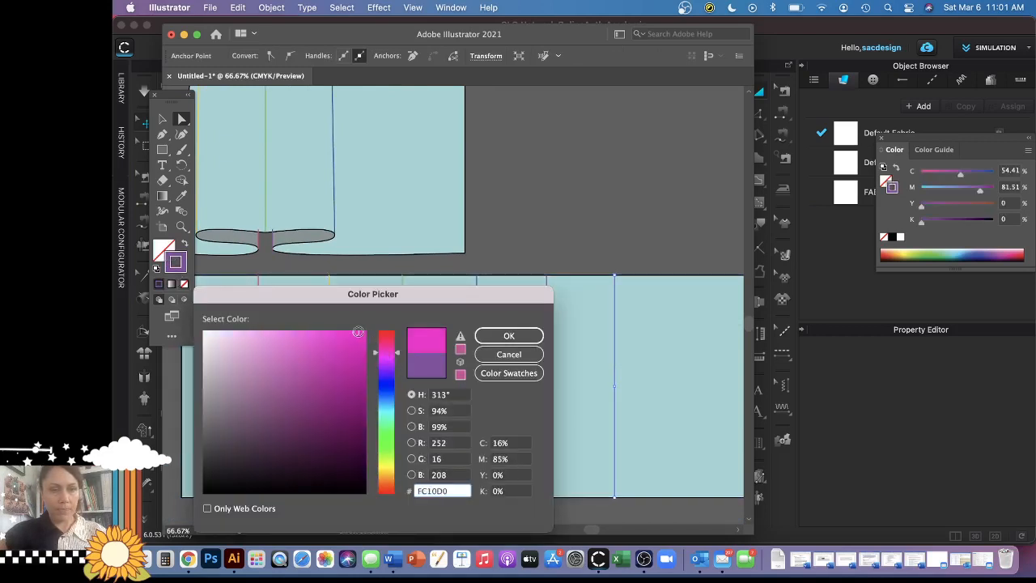
pyautogui.click(489, 337)
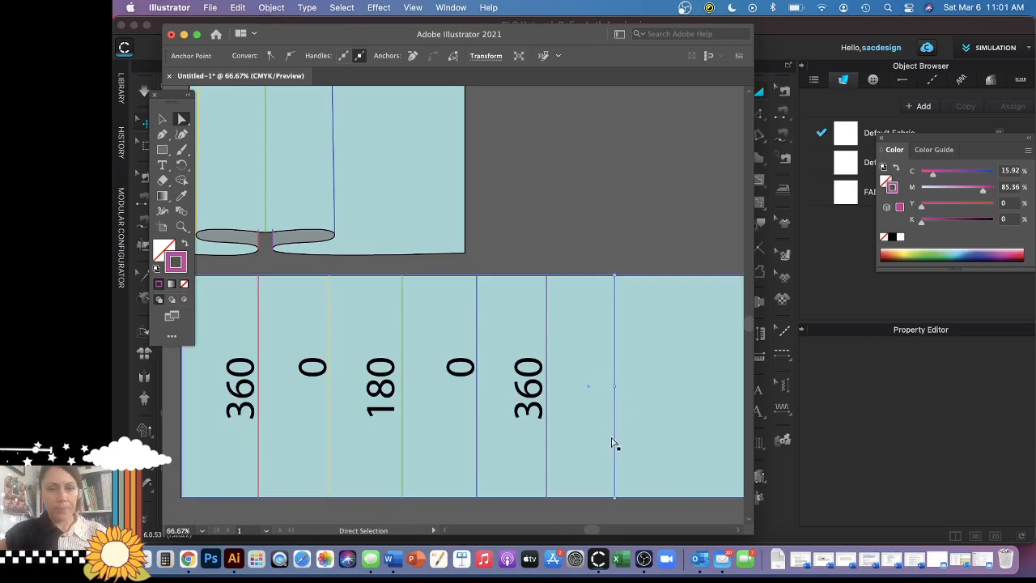
# - Copy the magenta fold line onto the folded pleat beneath its right outer fold and shorten it to the span between fold tip and lower edge
pyautogui.moveTo(612, 444)
pyautogui.keyDown('alt'); pyautogui.mouseDown()
pyautogui.moveTo(351, 280)
pyautogui.moveTo(335, 202)
pyautogui.mouseUp(); pyautogui.keyUp('alt')
pyautogui.click(360, 236)
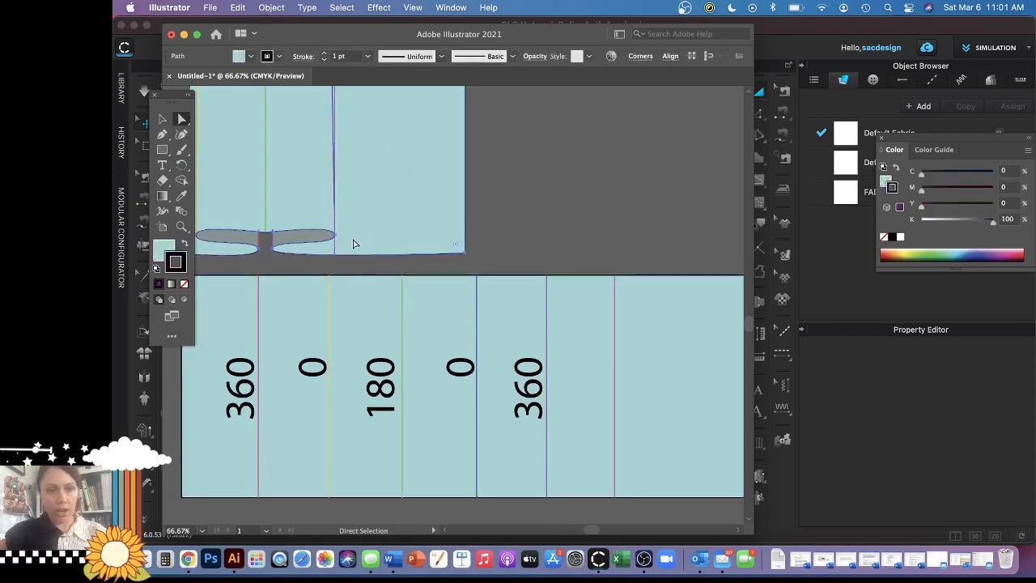
pyautogui.moveTo(360, 238); pyautogui.dragTo(384, 344)
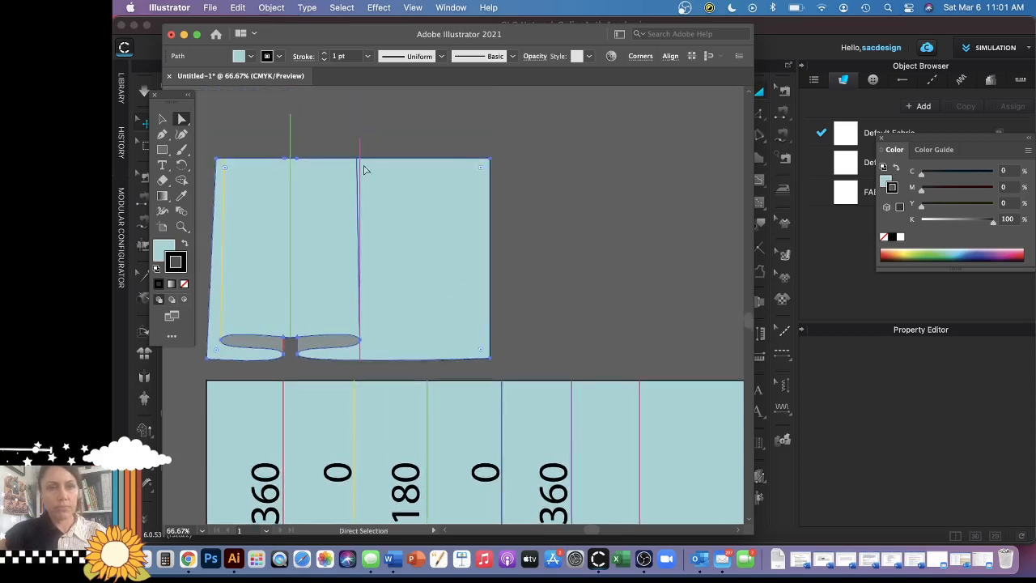
pyautogui.click(364, 127)
pyautogui.moveTo(361, 138); pyautogui.dragTo(360, 158)
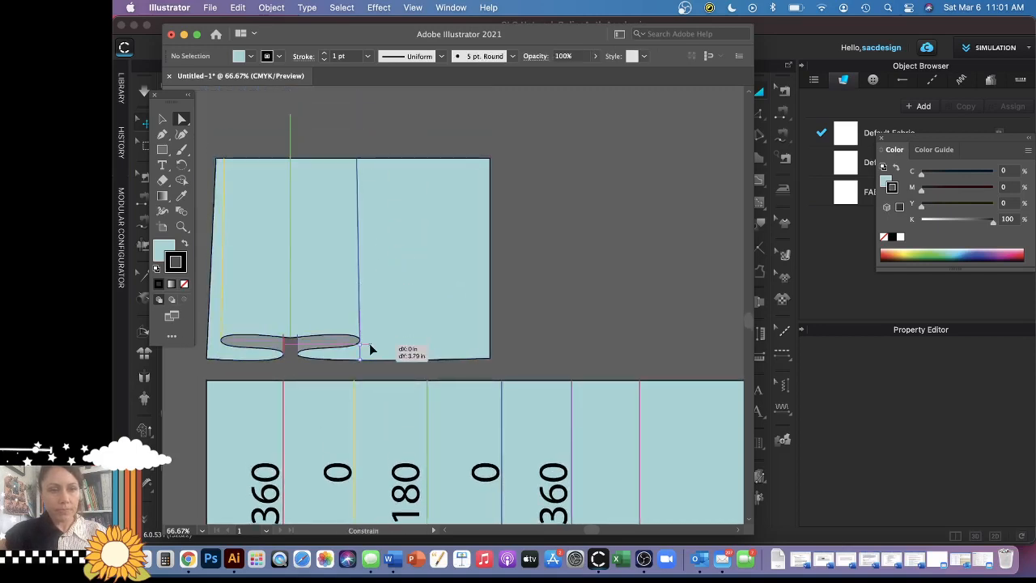
pyautogui.press('super+shift+a')
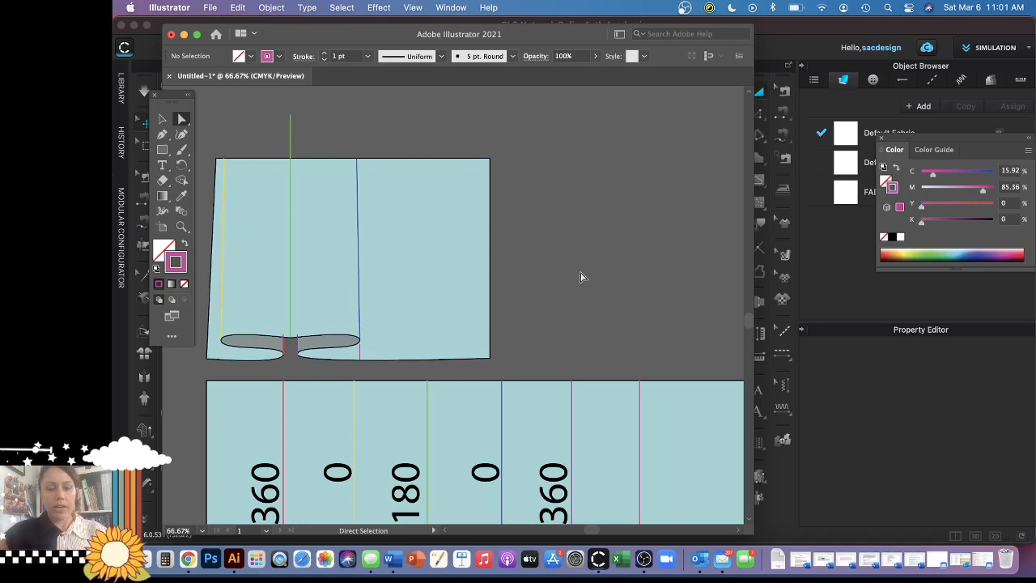
# - Duplicate the 360 label beside the magenta fold line and change the copy's text to 180
pyautogui.moveTo(586, 275); pyautogui.dragTo(525, 160)
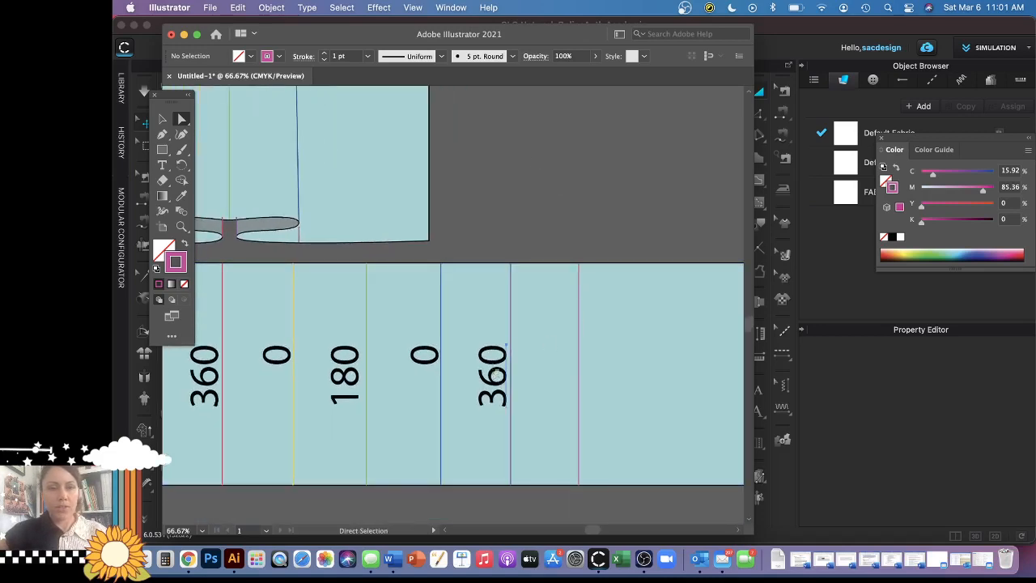
pyautogui.keyDown('alt'); pyautogui.moveTo(496, 374); pyautogui.dragTo(567, 374); pyautogui.keyUp('alt')
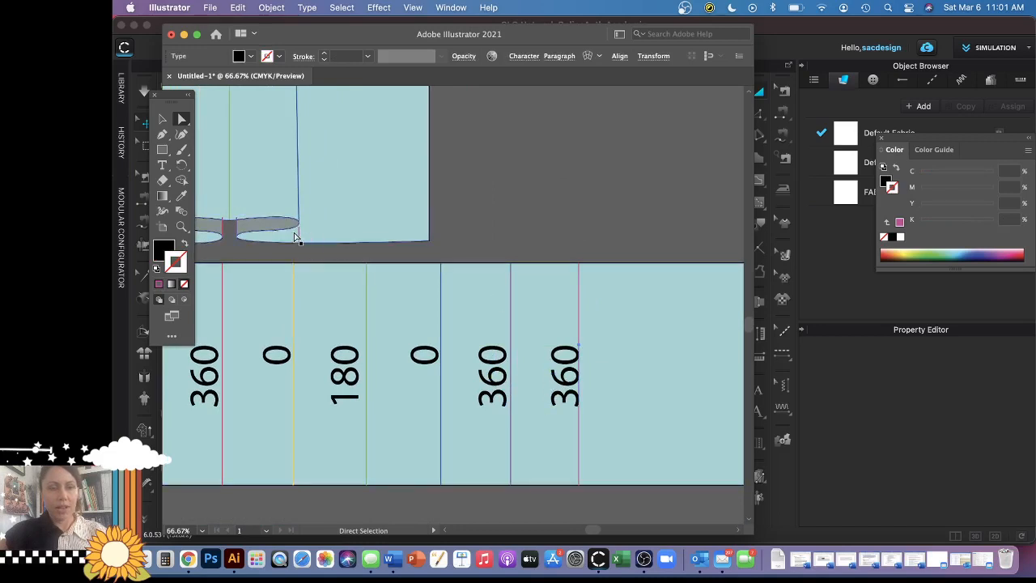
pyautogui.doubleClick(568, 359)
pyautogui.write('180')
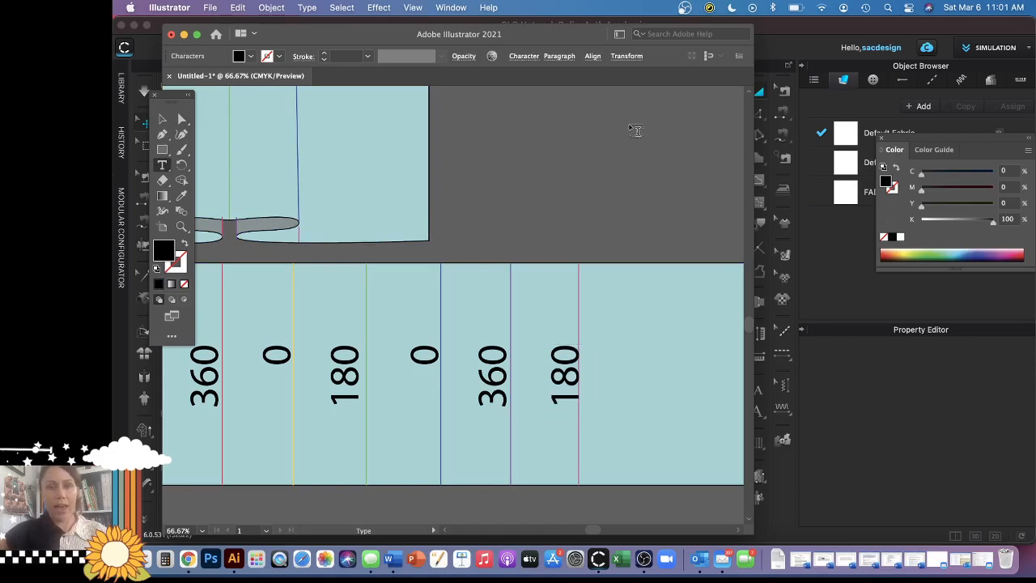
pyautogui.keyDown('super'); pyautogui.click(621, 154); pyautogui.keyUp('super')
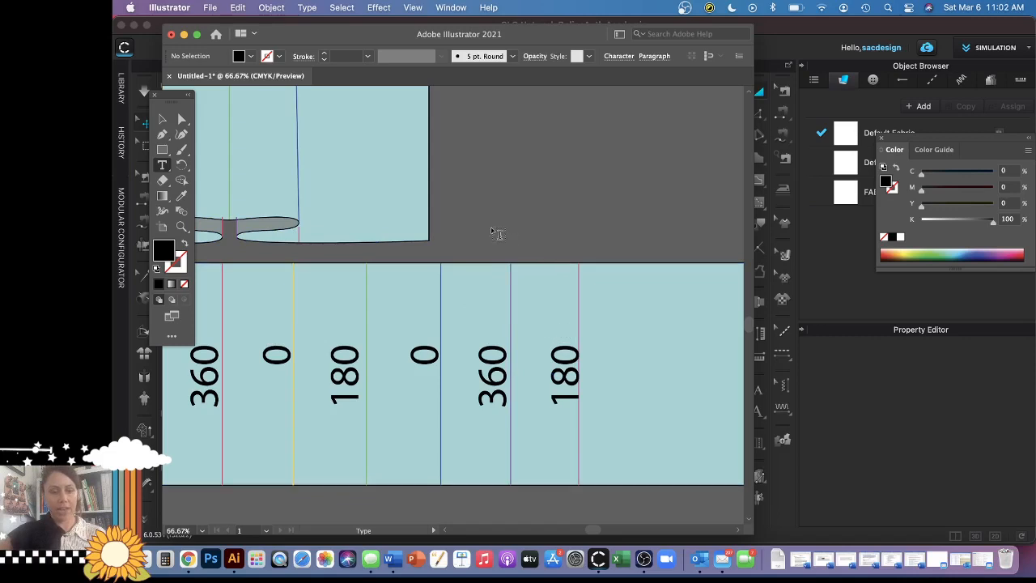
pyautogui.moveTo(512, 164); pyautogui.dragTo(609, 204)
pyautogui.press('super+z')
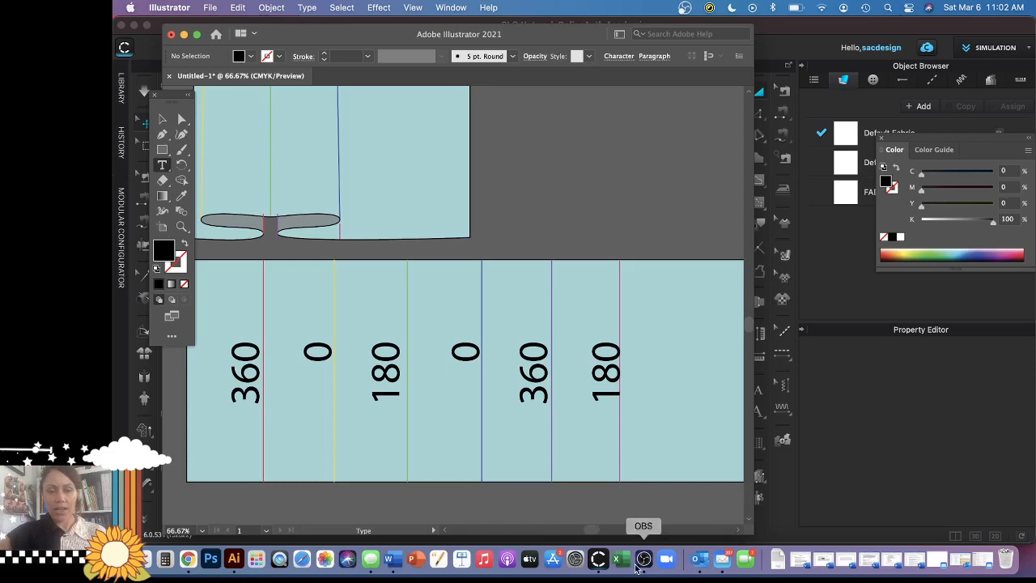
# - Switch to CLO and set the fold angle of the lower-left pleat pattern's first internal line to 360
pyautogui.click(600, 562)
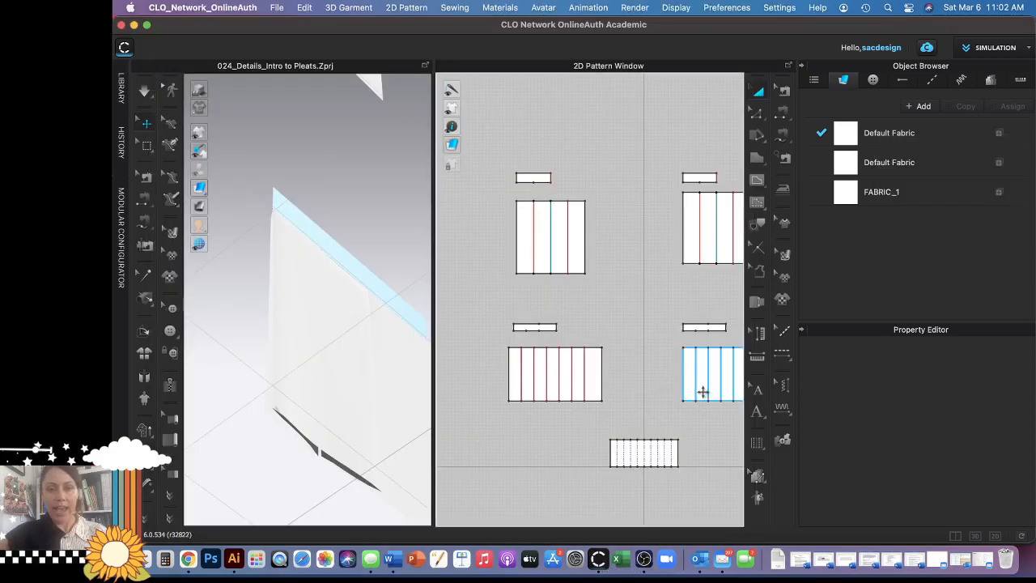
pyautogui.moveTo(682, 462); pyautogui.dragTo(596, 439, button='right')
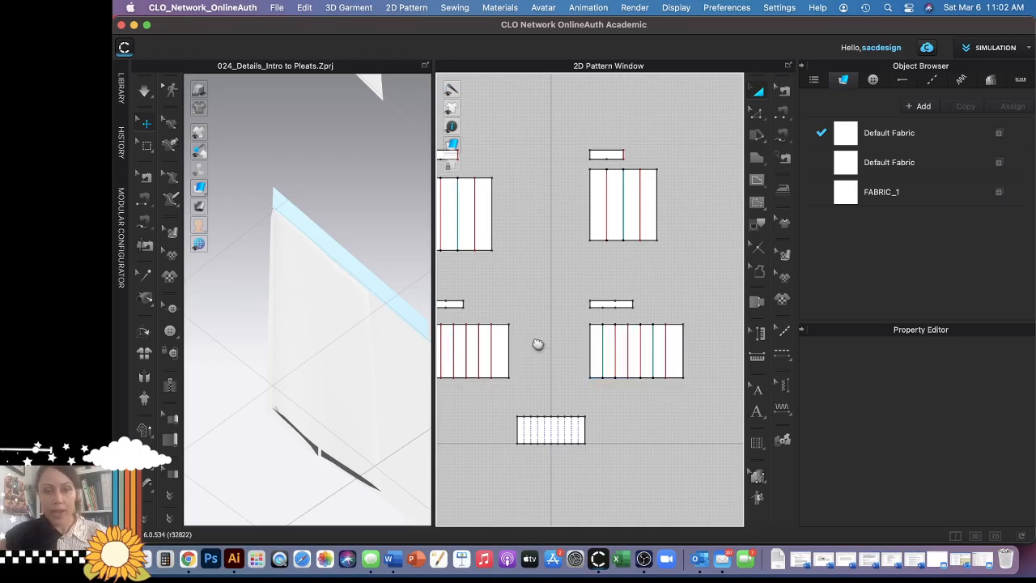
pyautogui.moveTo(537, 343); pyautogui.dragTo(613, 349, button='middle')
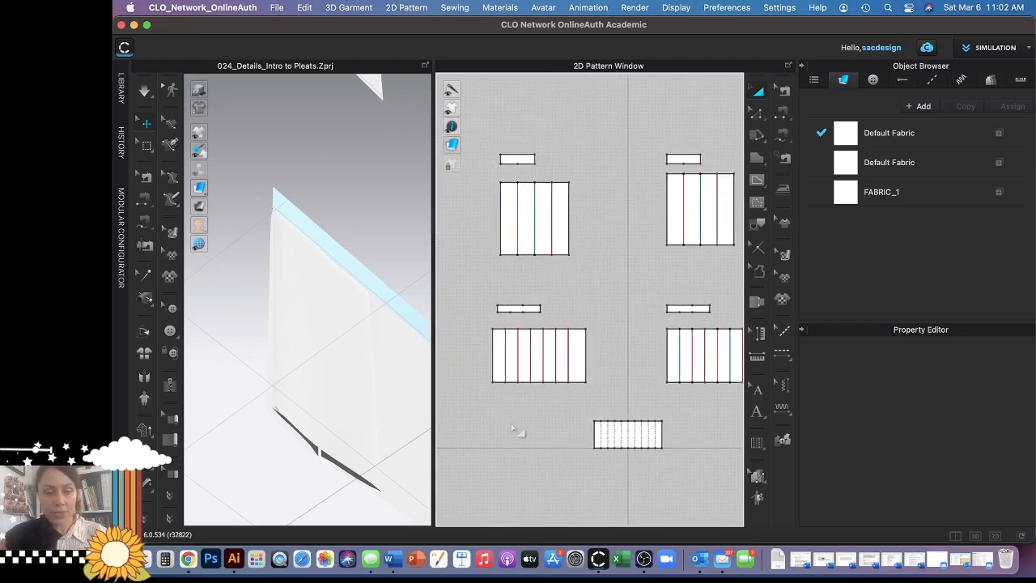
pyautogui.click(506, 358)
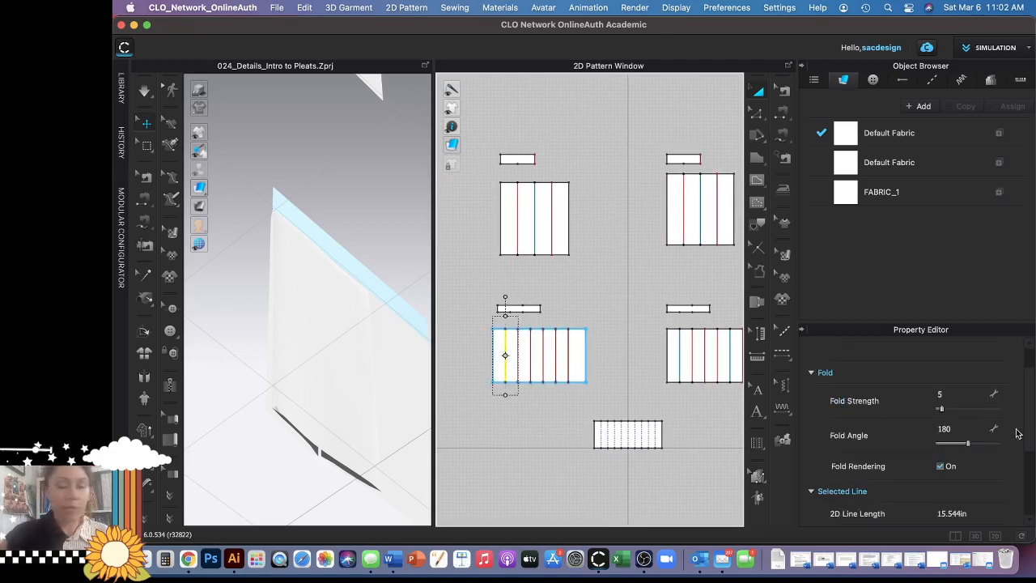
pyautogui.doubleClick(962, 429)
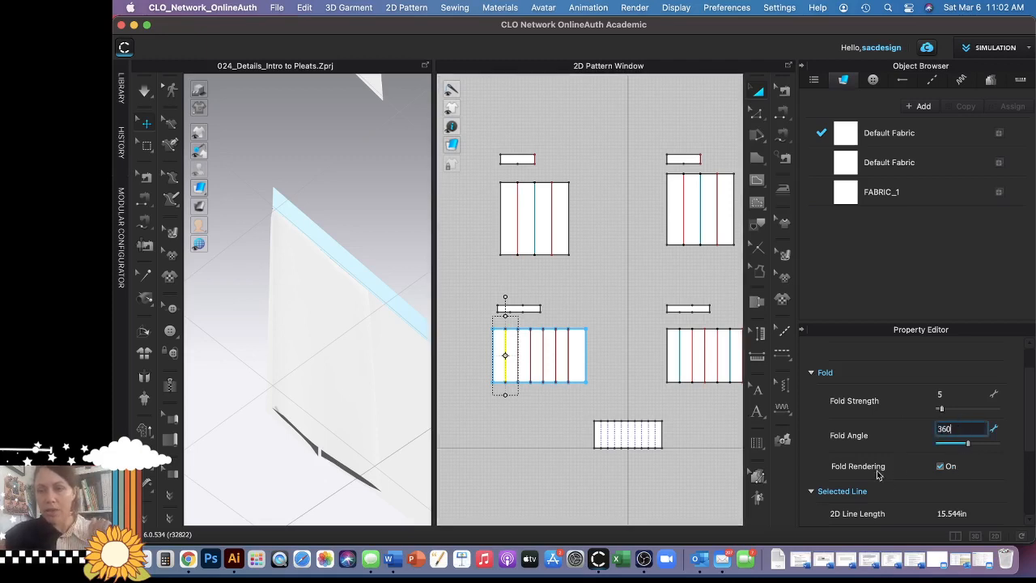
pyautogui.click(557, 414)
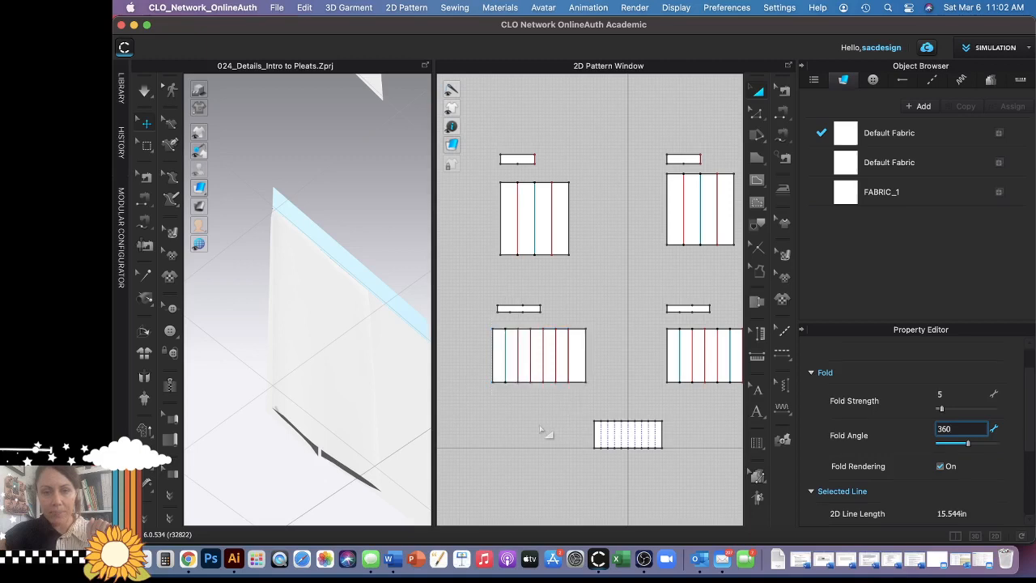
# - Edit the fold angle of the lower-left pleat pattern's second internal line and set the fourth internal line's fold angle to 0
pyautogui.click(517, 369)
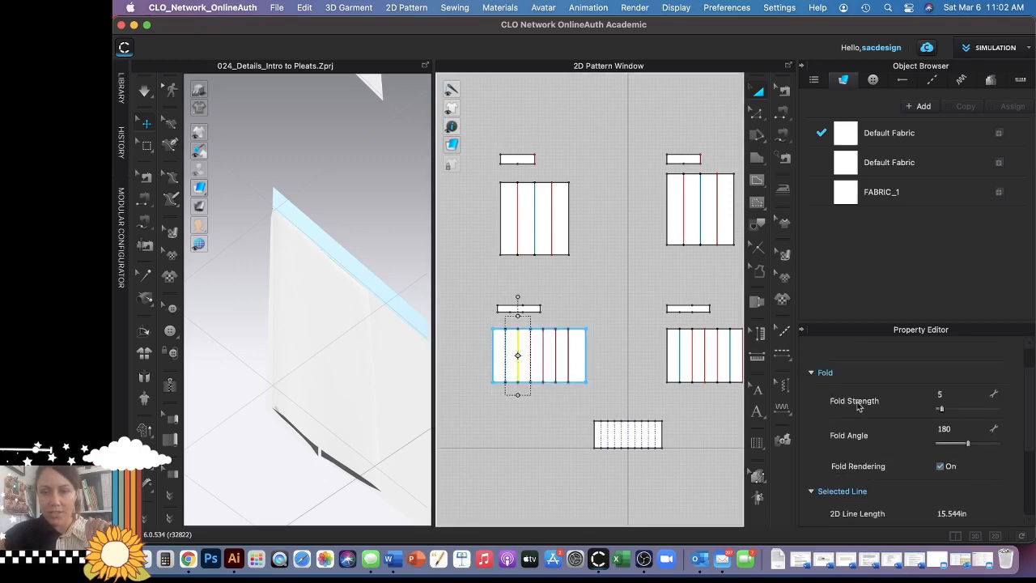
pyautogui.doubleClick(944, 429)
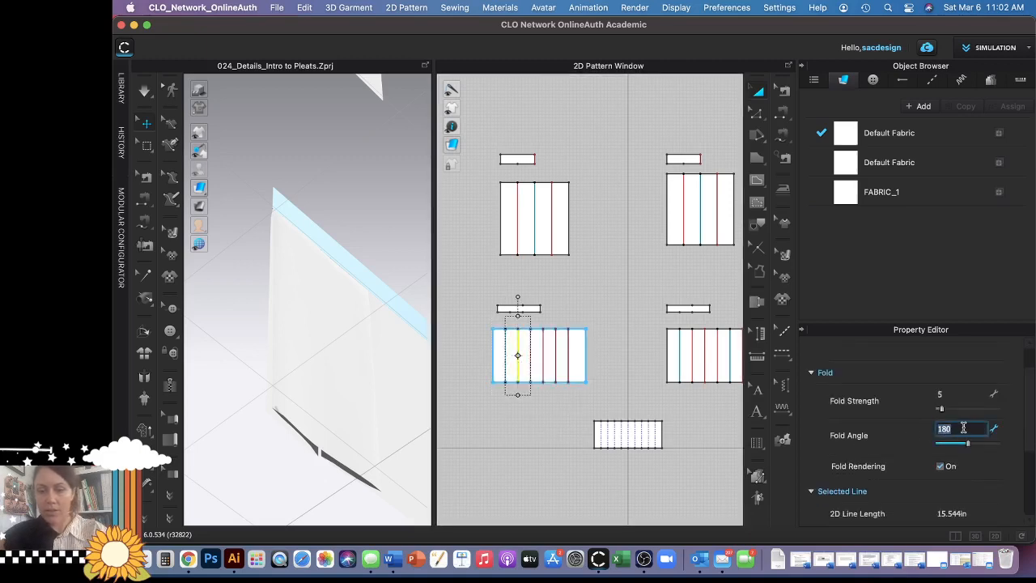
pyautogui.click(529, 409)
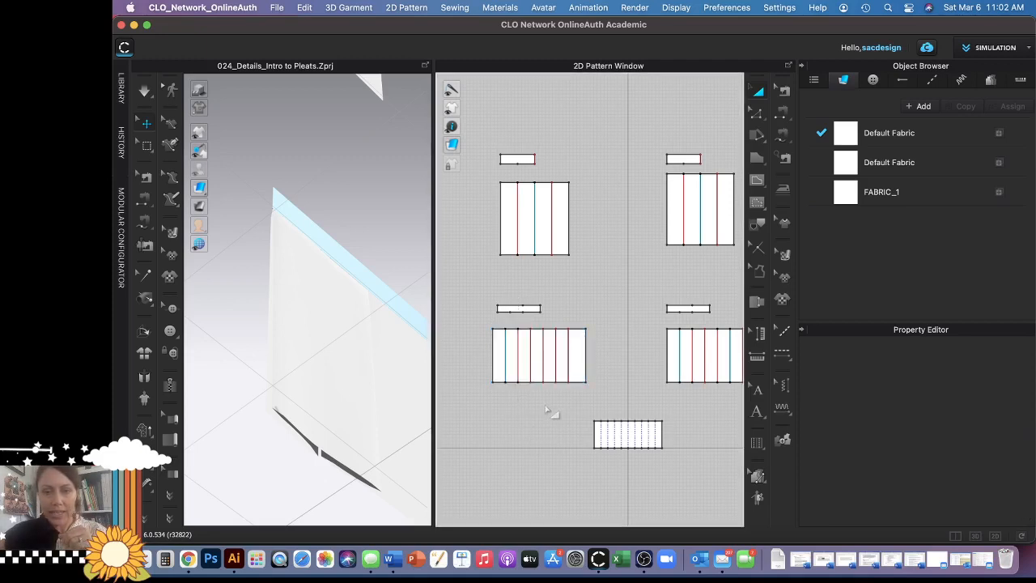
pyautogui.click(543, 364)
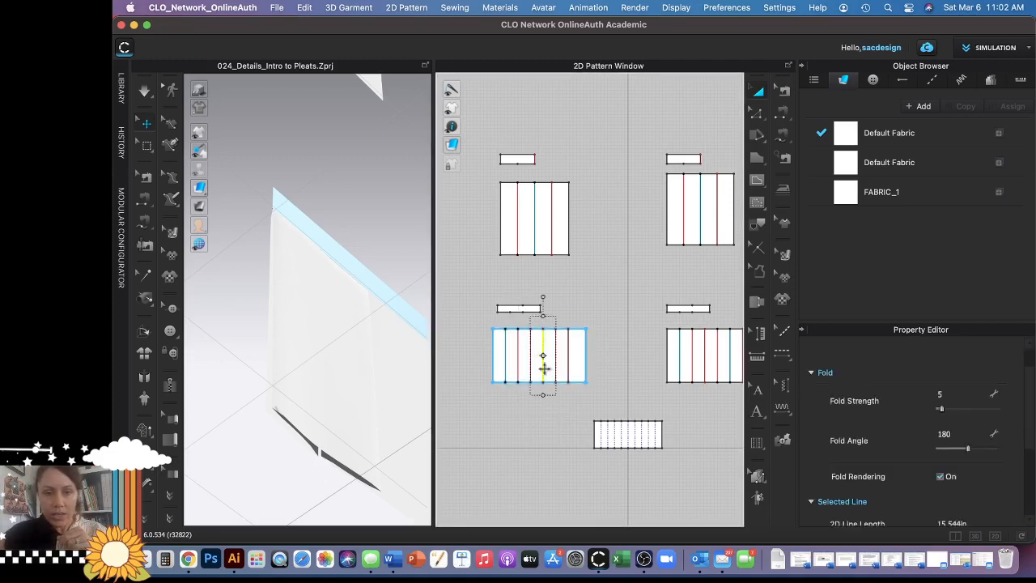
pyautogui.doubleClick(954, 429)
pyautogui.write('0')
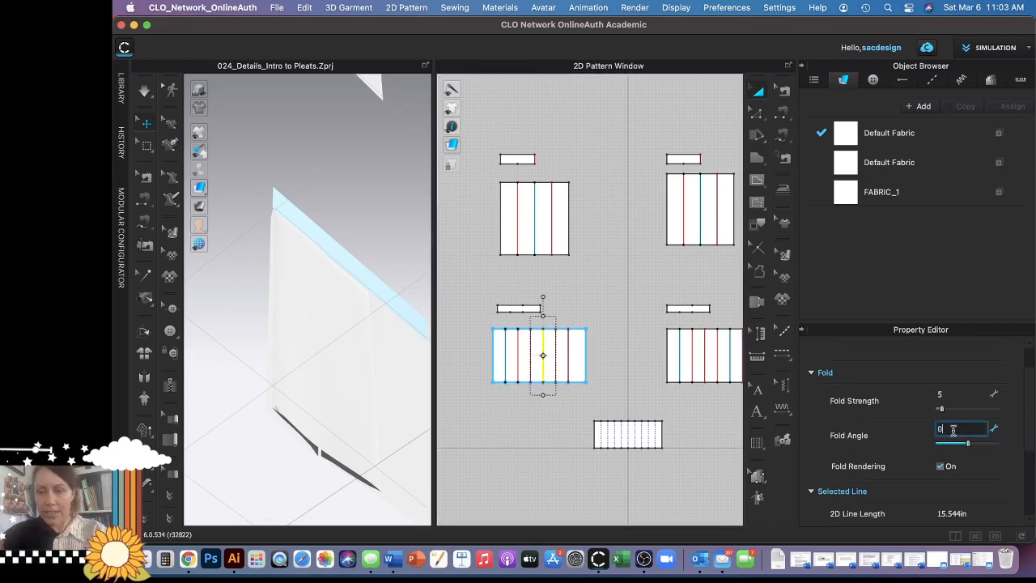
pyautogui.click(683, 438)
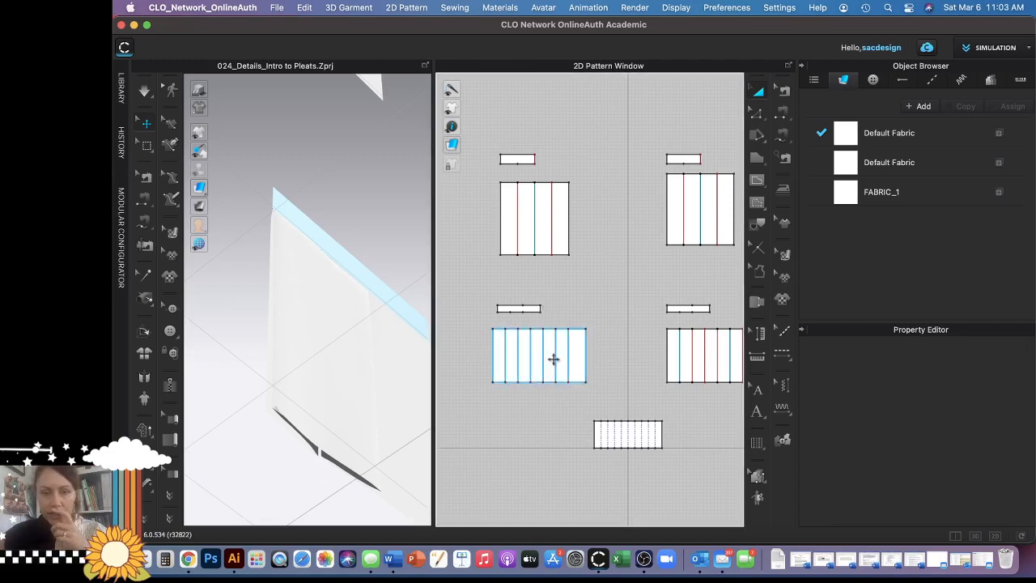
# - Set the fold angle of the lower-left pleat pattern's fifth internal line to 360
pyautogui.click(555, 359)
pyautogui.doubleClick(953, 428)
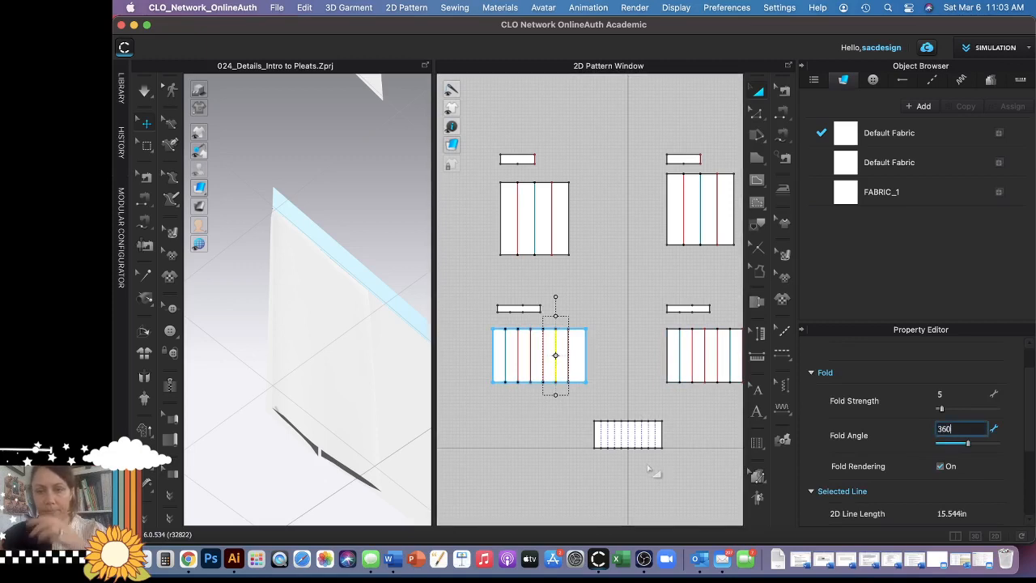
pyautogui.click(533, 443)
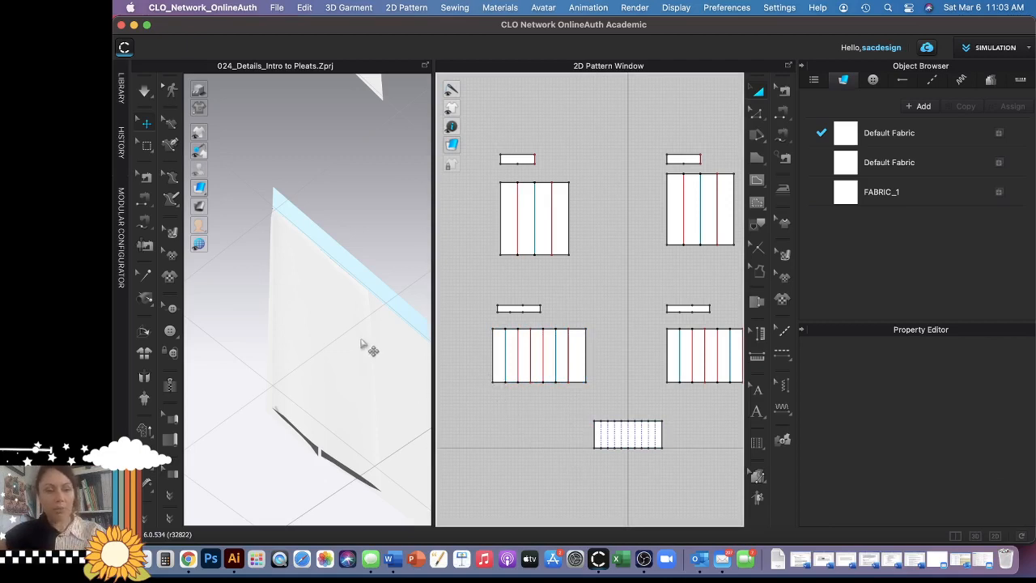
# - Unfreeze the large flat pleat pattern below the narrow band, working in the front 3D view
pyautogui.press('2')
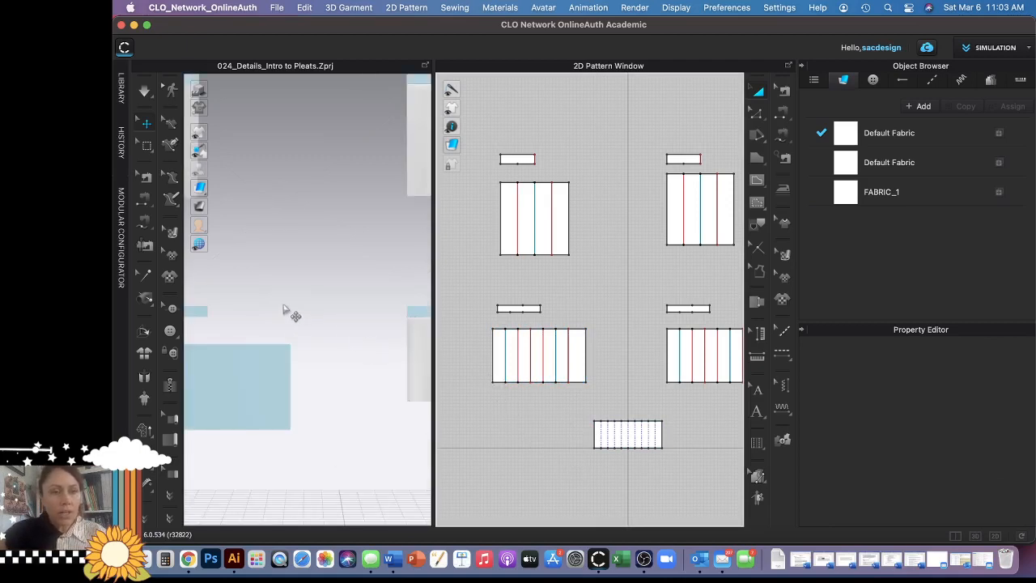
pyautogui.moveTo(289, 310); pyautogui.dragTo(397, 285, button='middle')
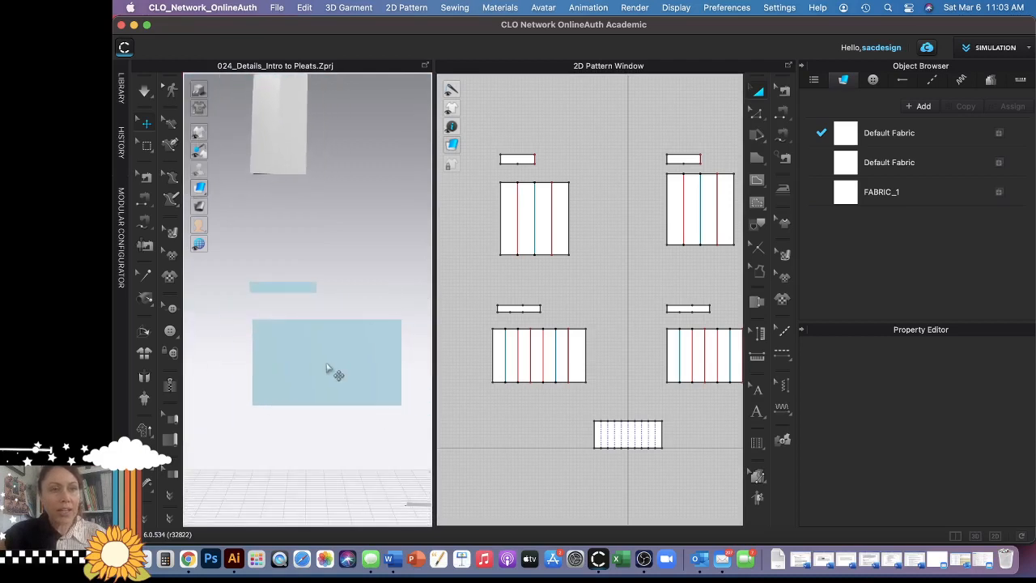
pyautogui.click(327, 368)
pyautogui.rightClick(327, 366)
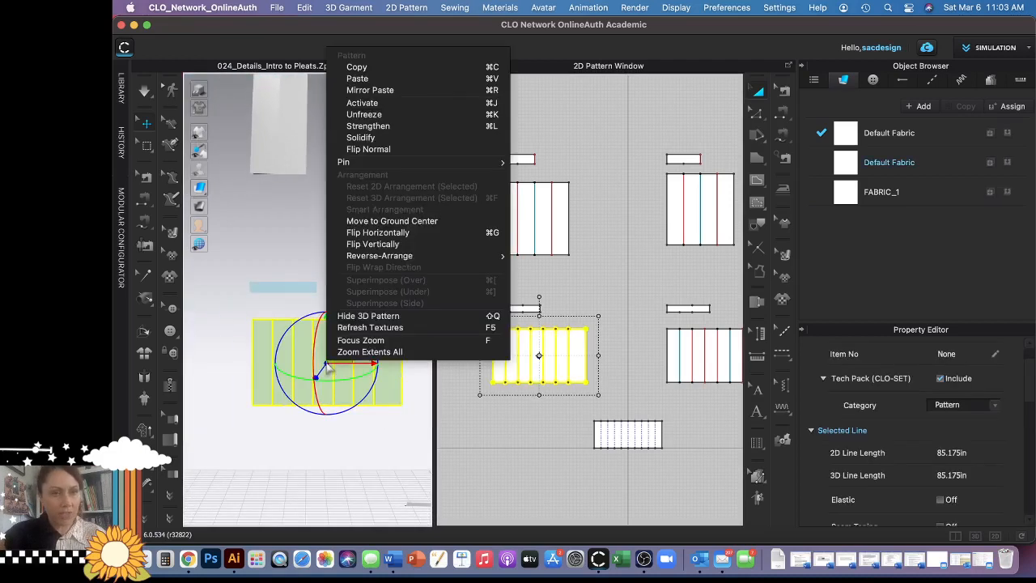
pyautogui.click(368, 114)
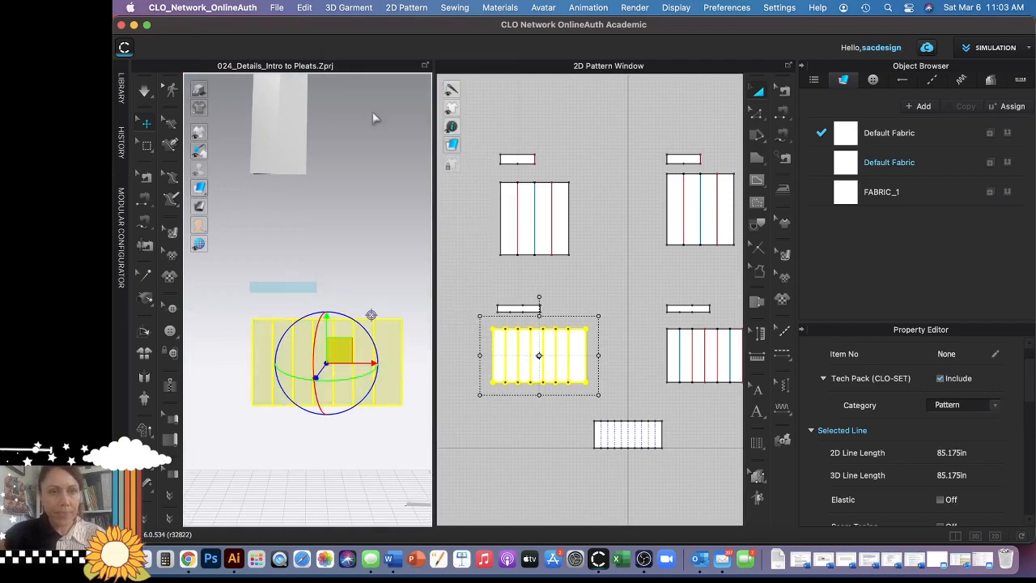
pyautogui.click(365, 317)
# - Strengthen the unfrozen pleat pattern and simulate it so that its internal lines begin to fold
pyautogui.click(297, 374)
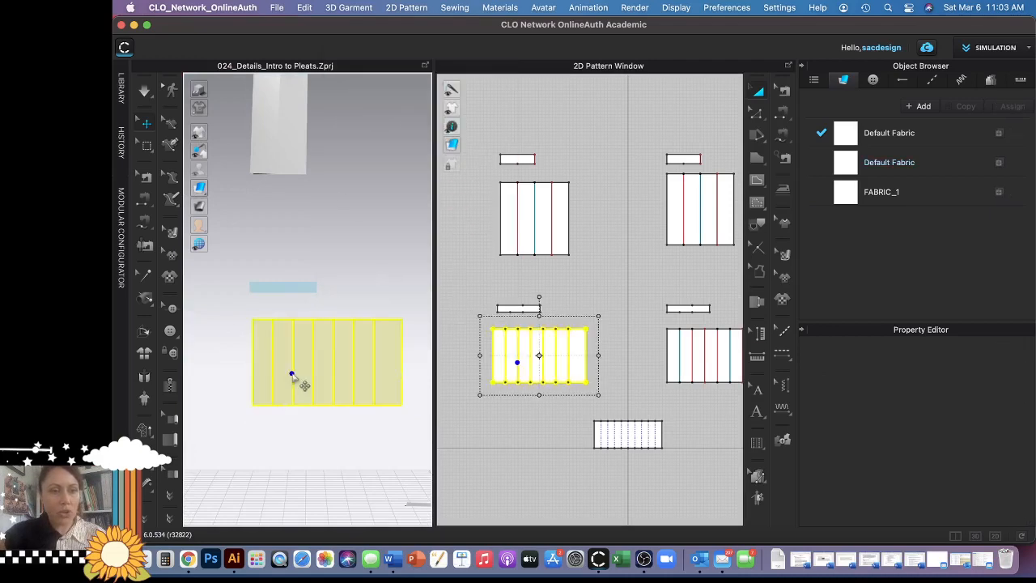
pyautogui.rightClick(292, 375)
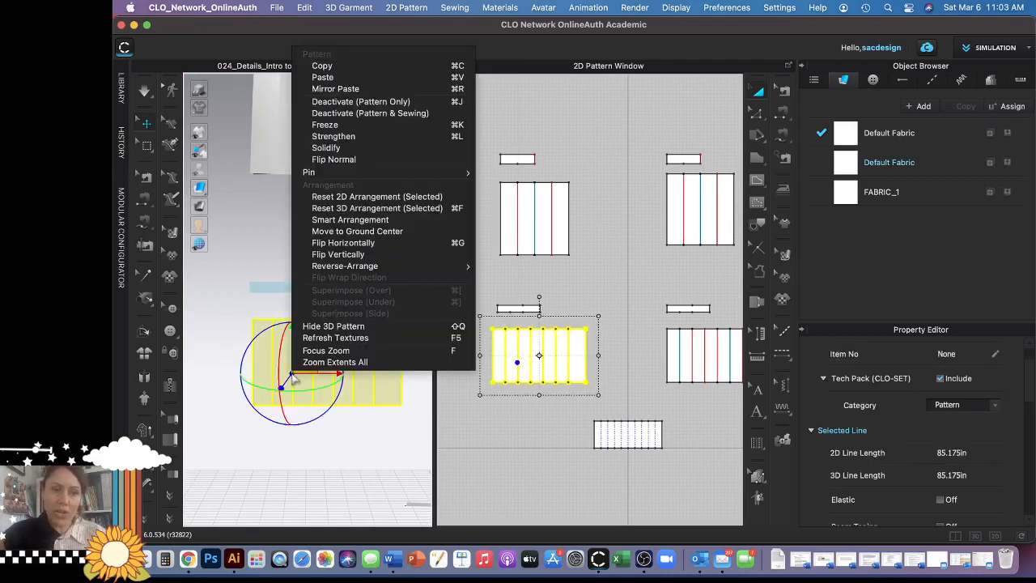
pyautogui.click(383, 136)
pyautogui.click(330, 275)
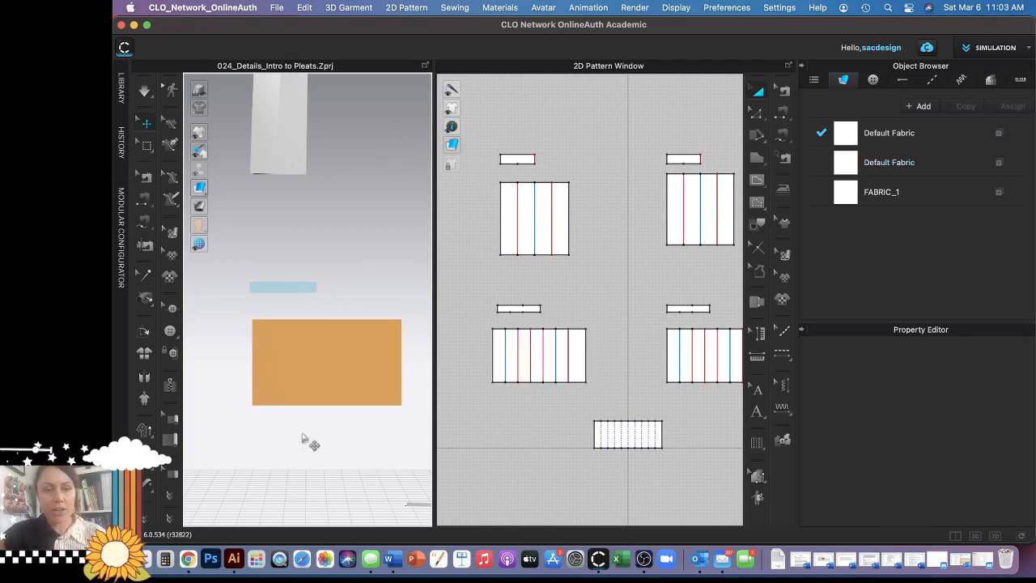
pyautogui.press('space')
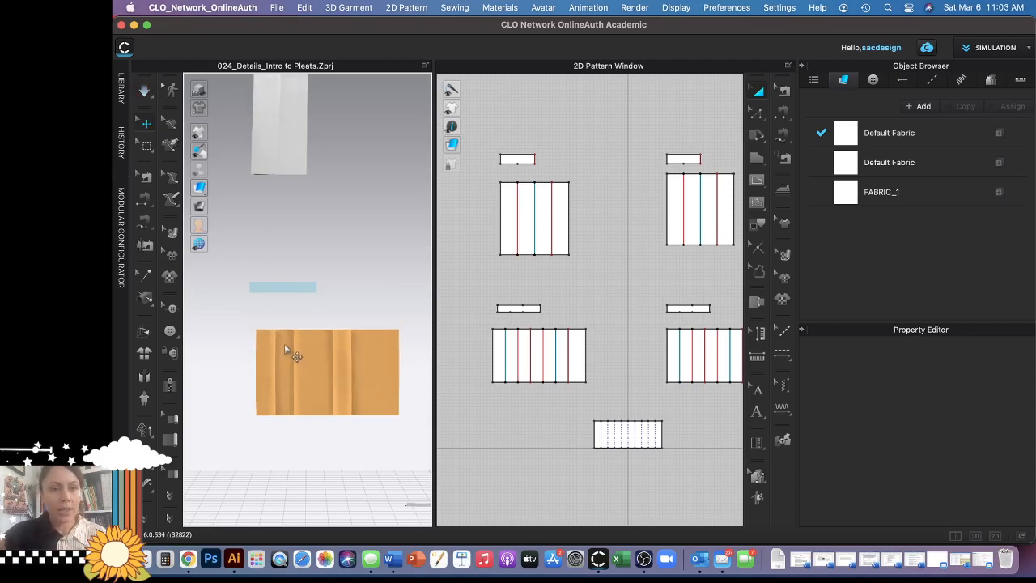
# - Sew the pleat pattern's first top-edge segment to the second, and the second to the third, with Segment Sewing
pyautogui.scroll(5, 285, 350)
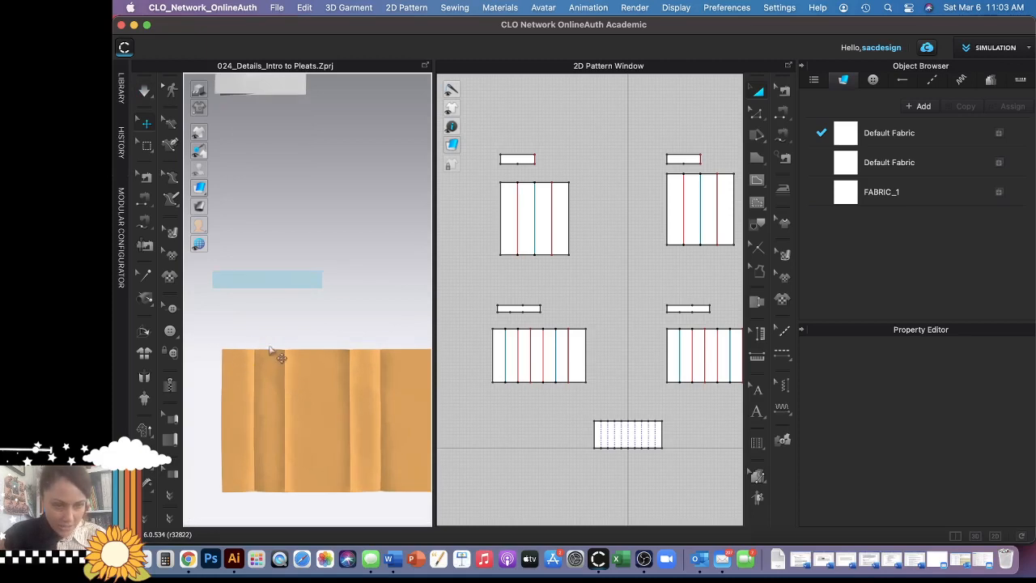
pyautogui.click(783, 116)
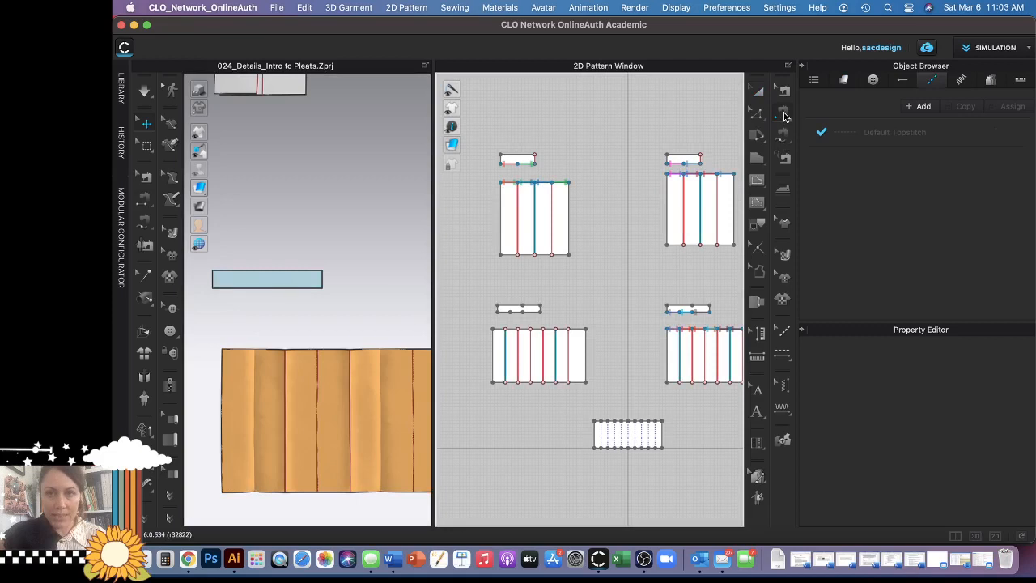
pyautogui.click(251, 348)
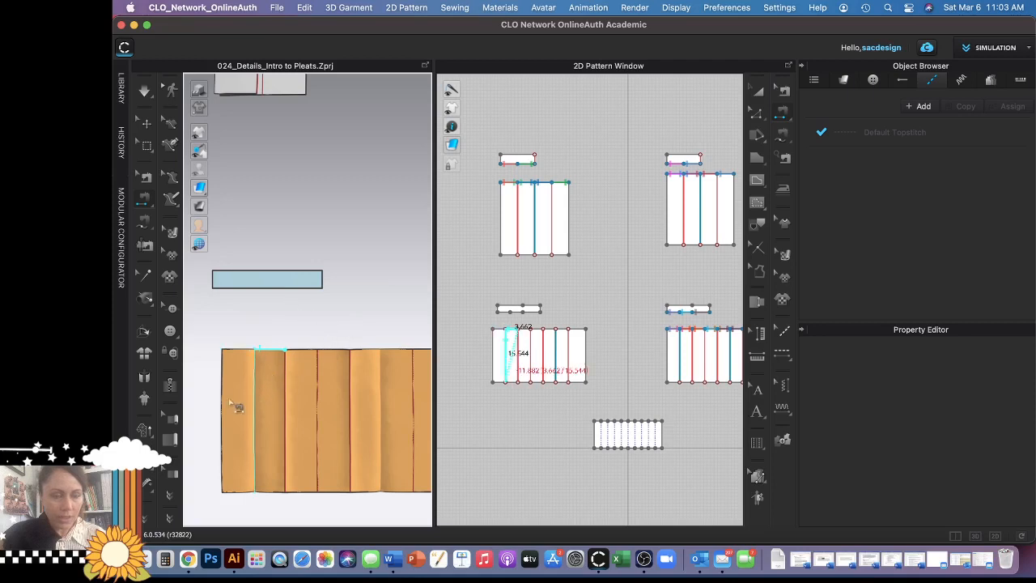
pyautogui.click(247, 353)
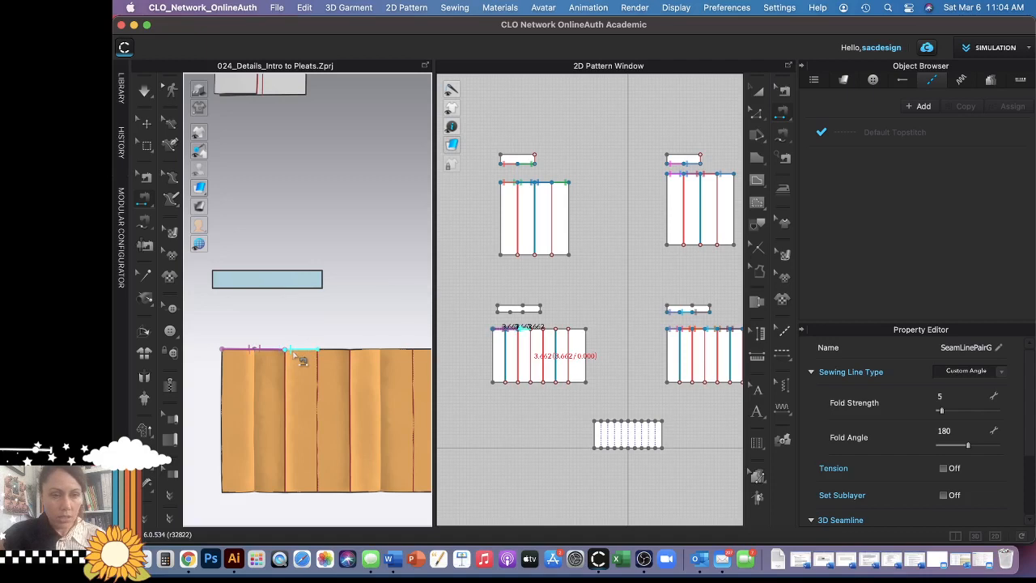
pyautogui.click(292, 350)
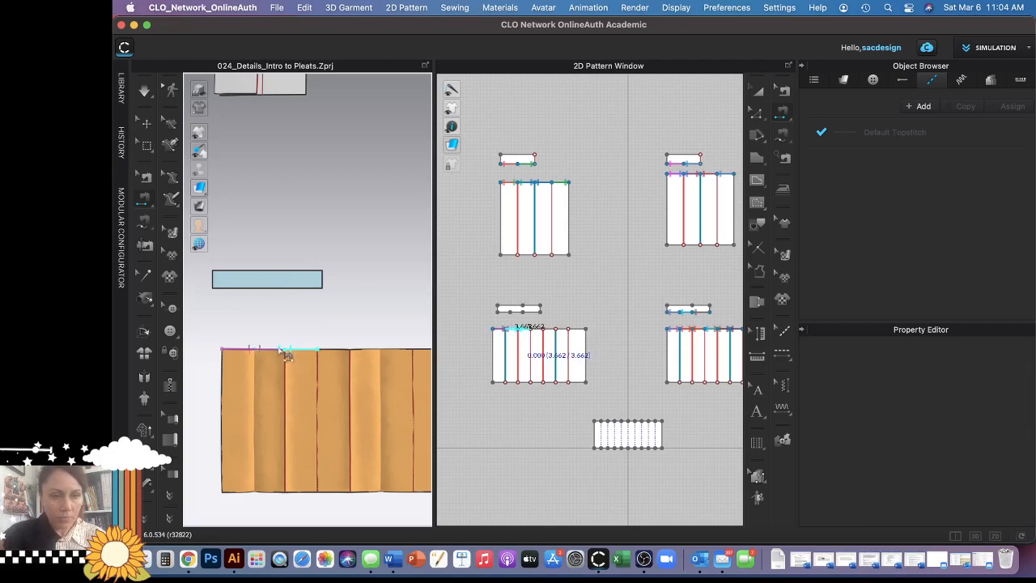
pyautogui.scroll(4, 515, 359)
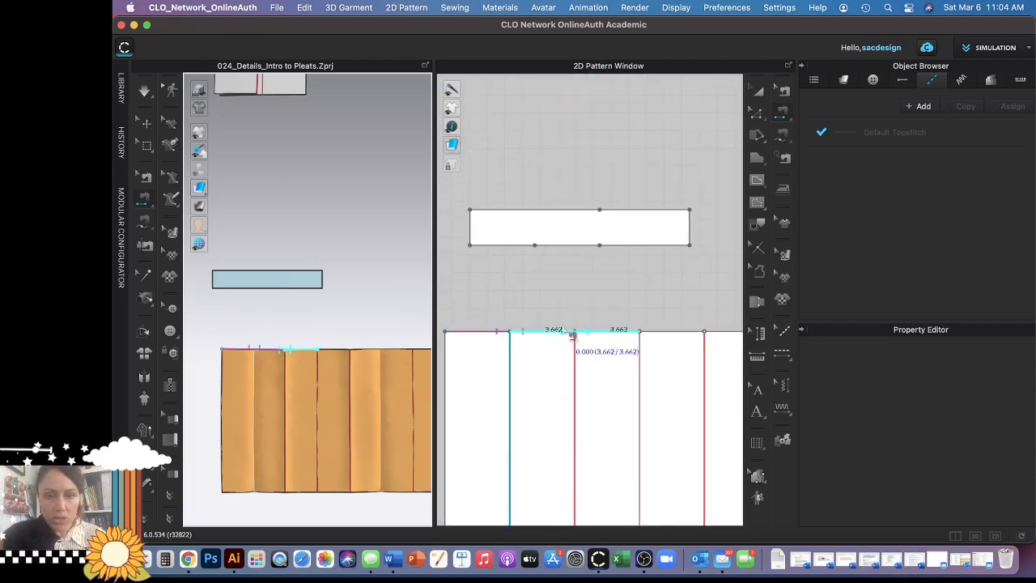
pyautogui.click(571, 334)
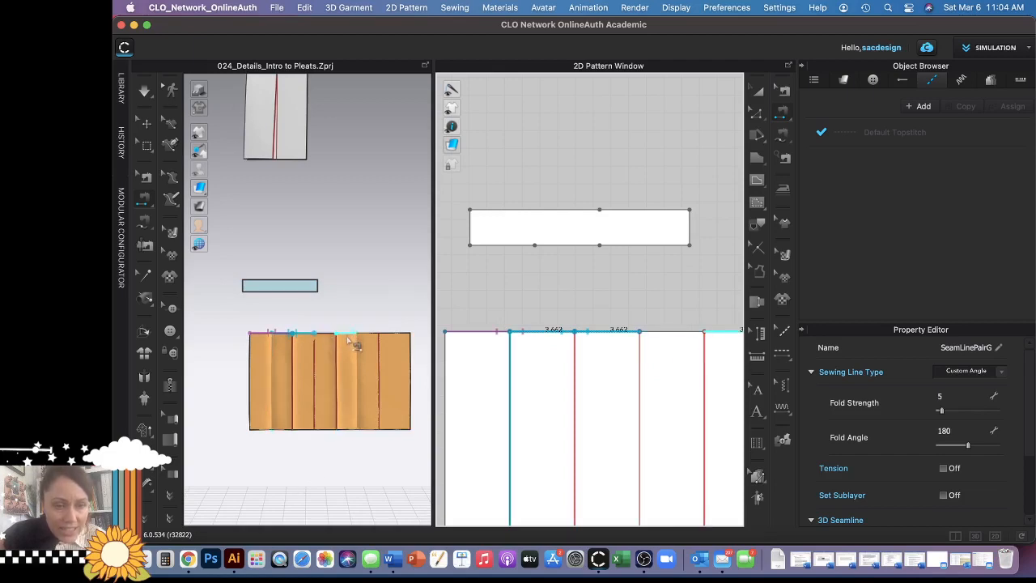
# - Sew the pleat pattern's fourth top-edge segment to the fifth, and the fifth to the sixth
pyautogui.scroll(3, 342, 349)
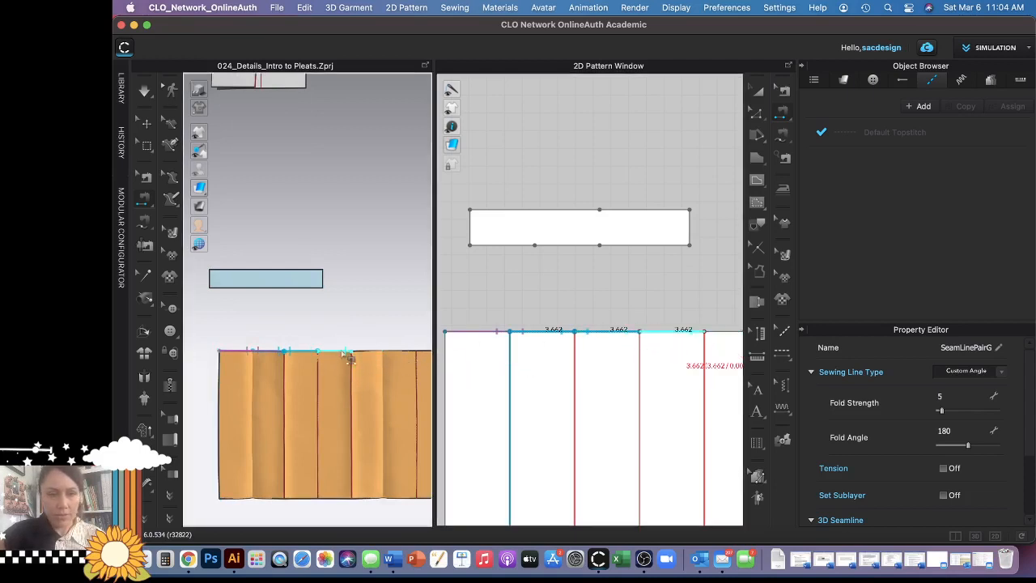
pyautogui.click(714, 332)
pyautogui.click(715, 331)
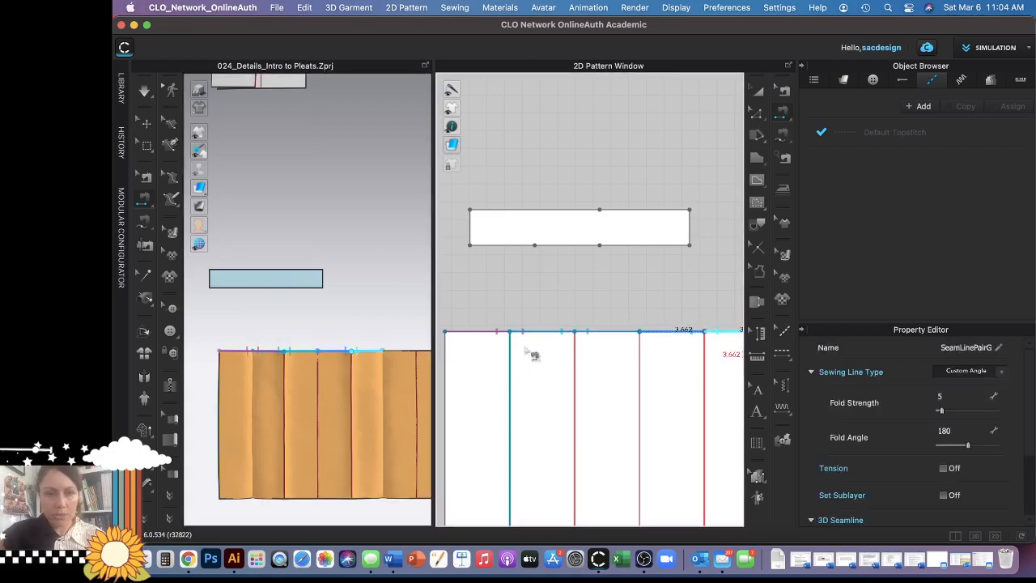
pyautogui.scroll(-2, 351, 378)
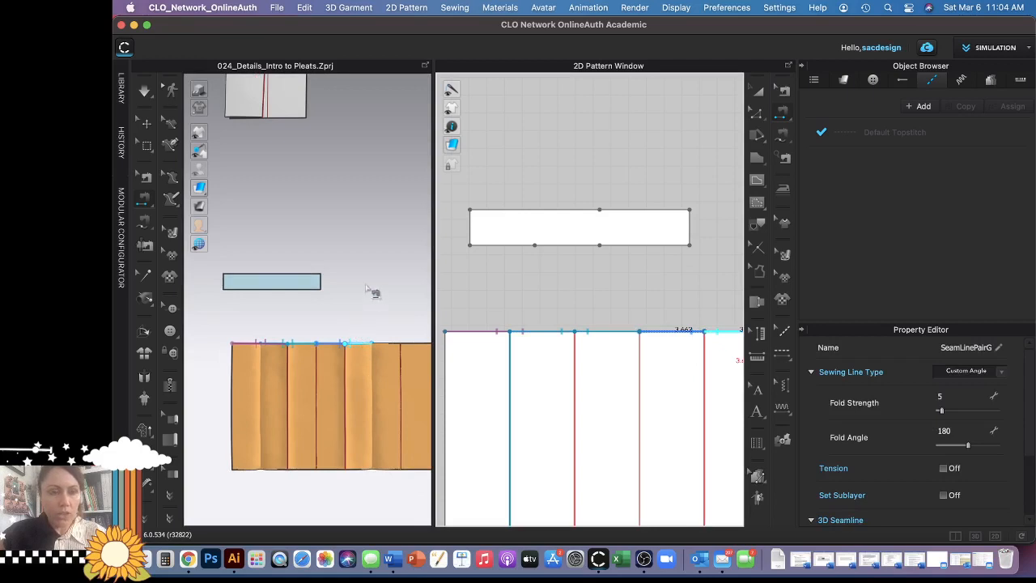
pyautogui.moveTo(372, 290); pyautogui.dragTo(297, 289, button='middle')
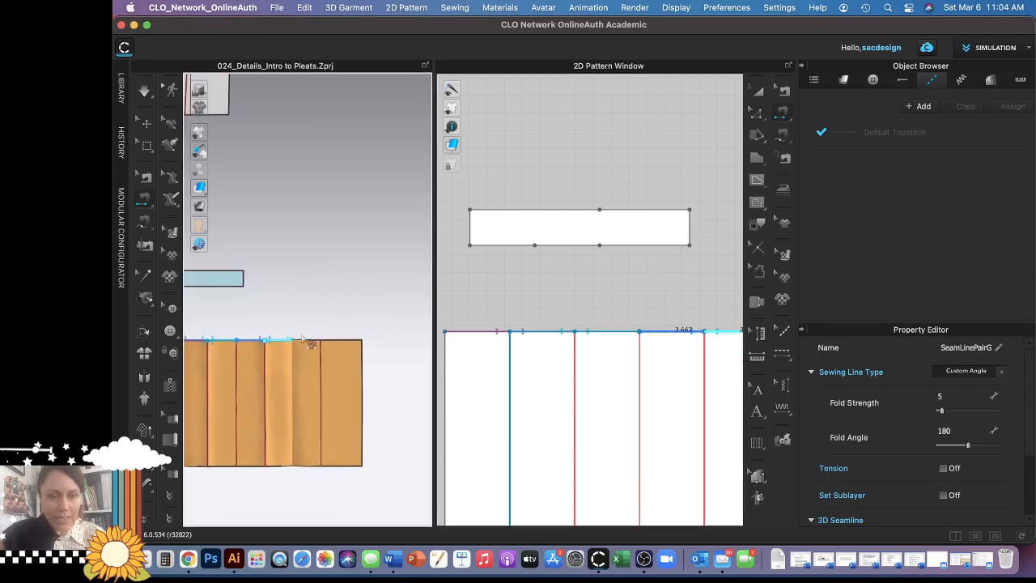
pyautogui.scroll(-5, 657, 352)
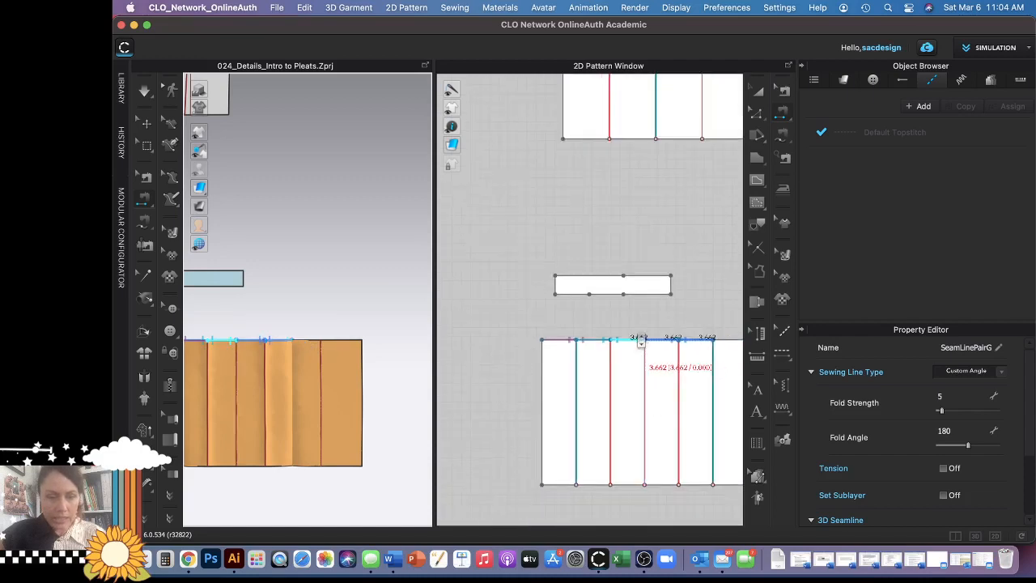
pyautogui.moveTo(684, 315); pyautogui.dragTo(618, 303, button='middle')
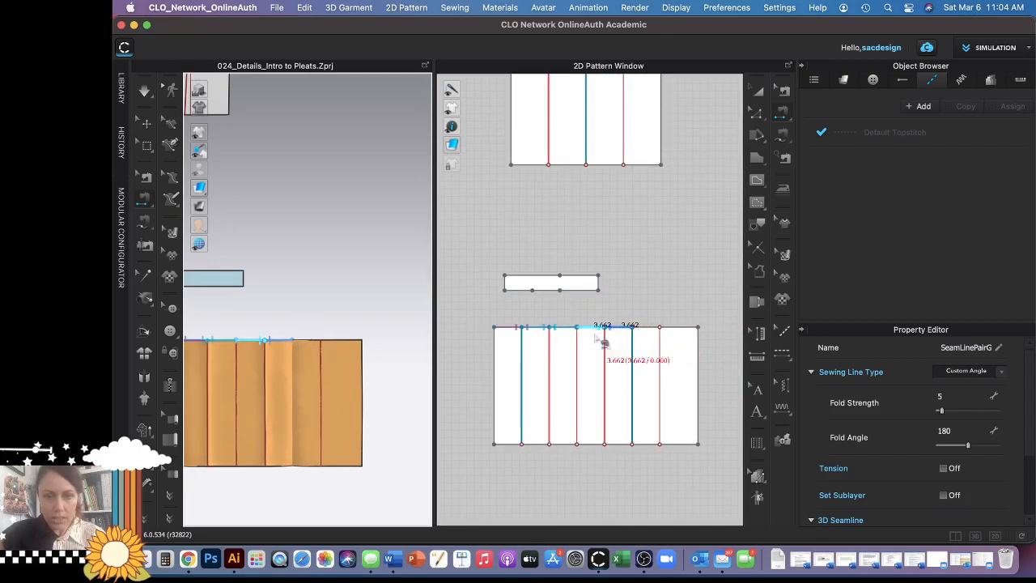
pyautogui.click(626, 329)
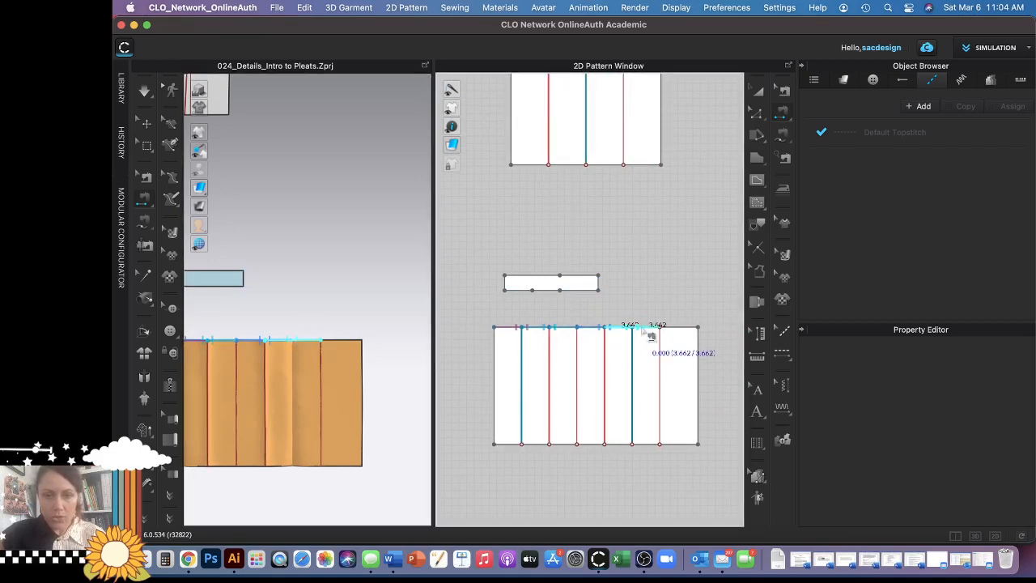
pyautogui.click(644, 328)
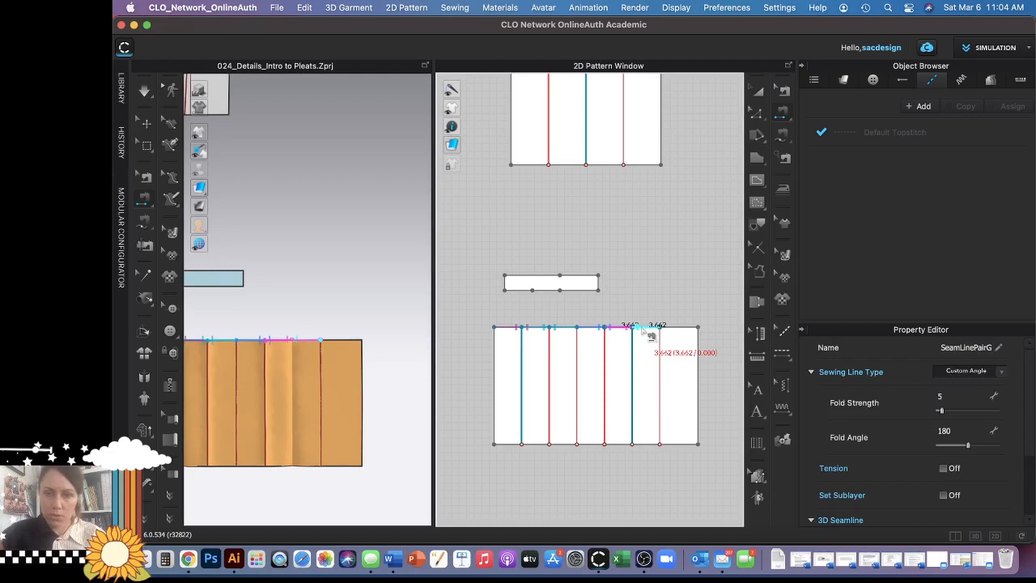
# - Sew the pleat pattern's last top-edge segment to the rightmost lower-edge segment of the narrow band above it
pyautogui.click(660, 340)
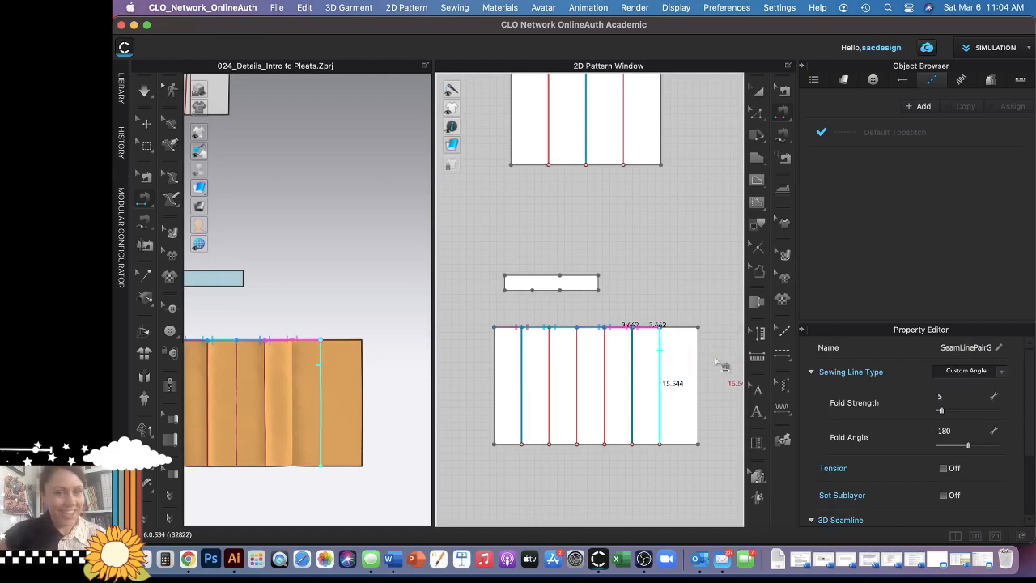
pyautogui.click(689, 331)
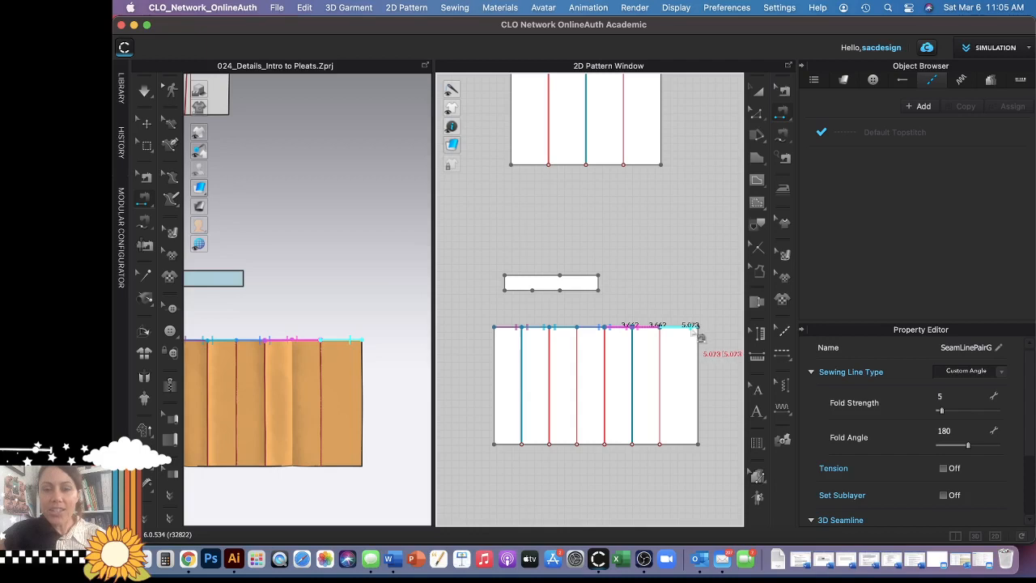
pyautogui.click(597, 295)
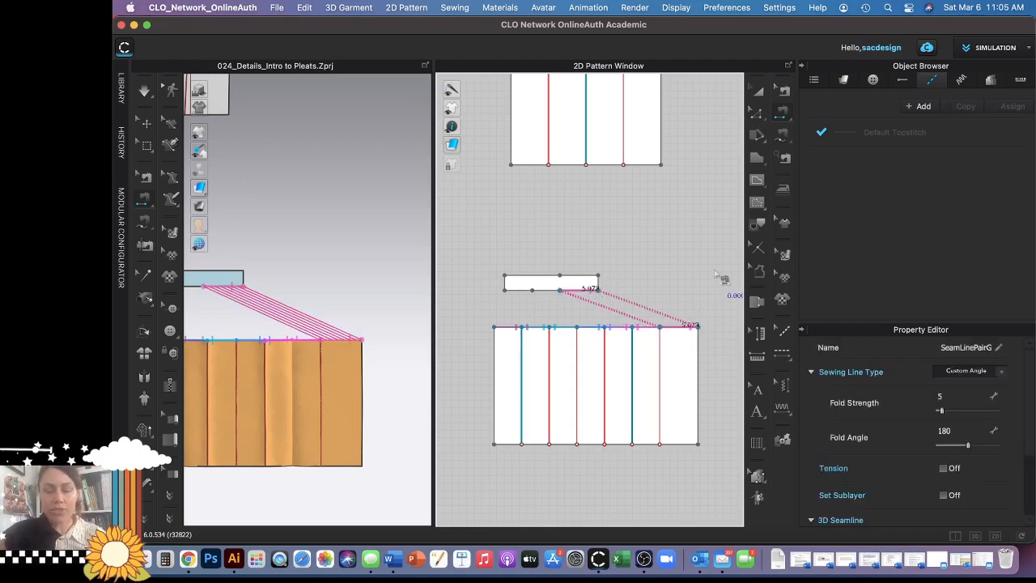
pyautogui.scroll(-3, 658, 350)
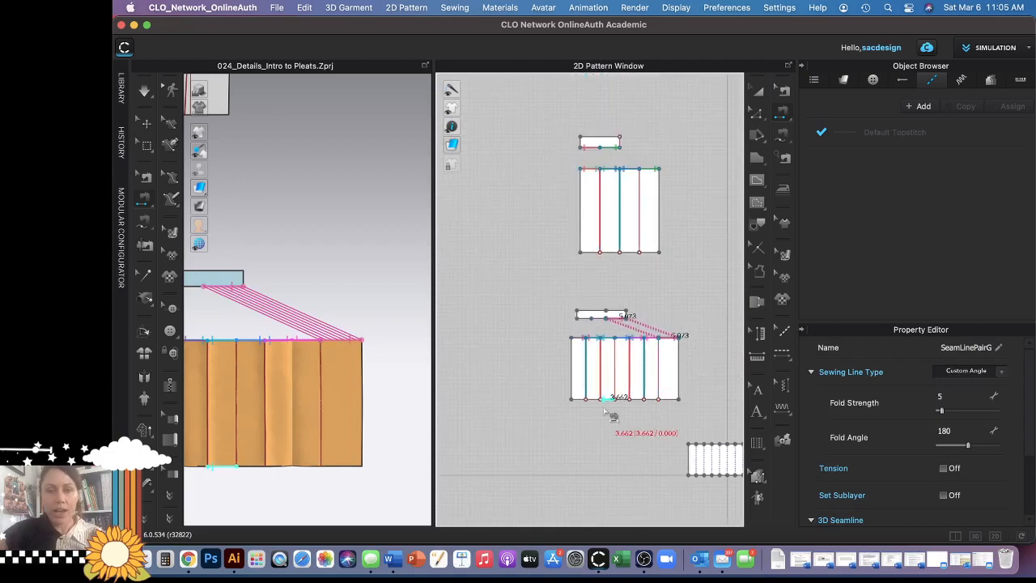
# - Simulate the partly sewn pleat and tug its top edge toward the waistband
pyautogui.scroll(2, 609, 415)
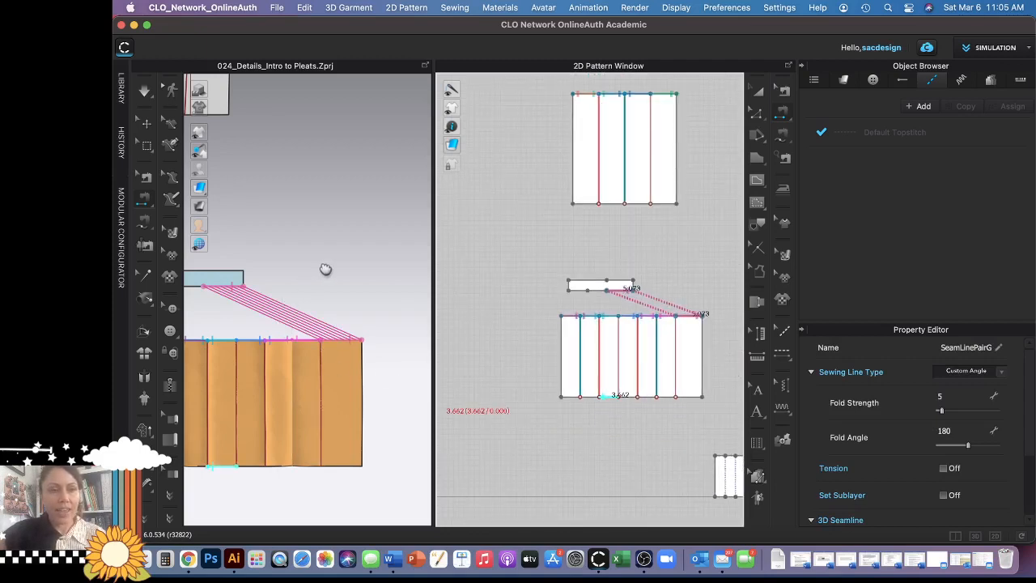
pyautogui.moveTo(325, 269); pyautogui.dragTo(344, 255, button='middle')
pyautogui.press('space')
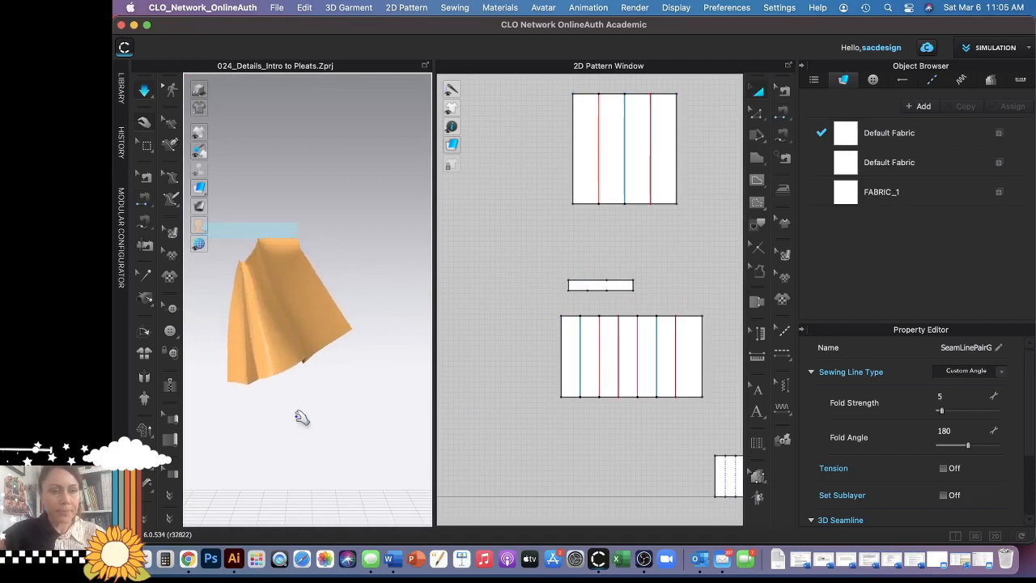
pyautogui.press('space')
pyautogui.press('space')
pyautogui.press('space')
pyautogui.press('space')
pyautogui.press('space')
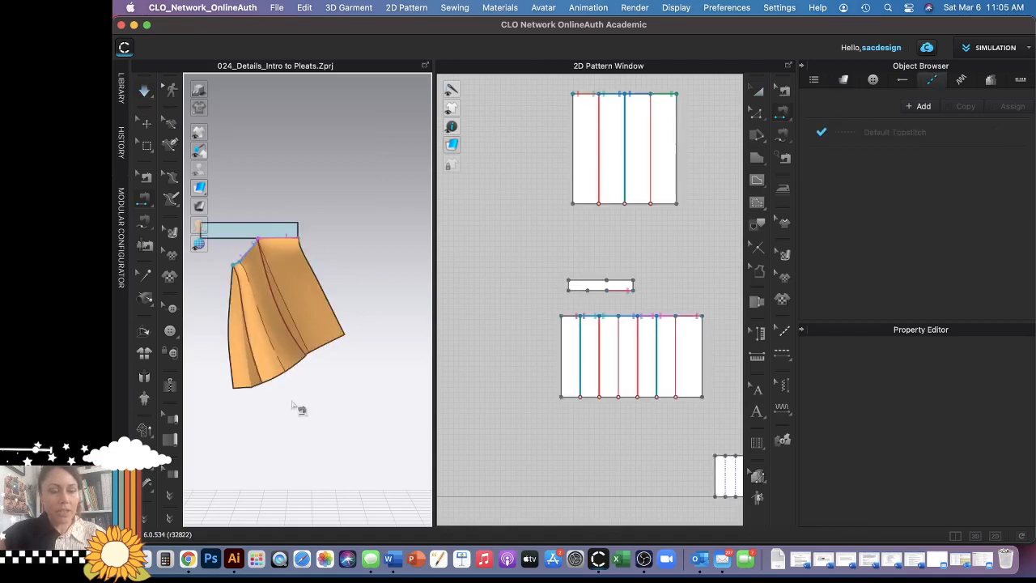
pyautogui.moveTo(294, 406); pyautogui.dragTo(341, 414, button='middle')
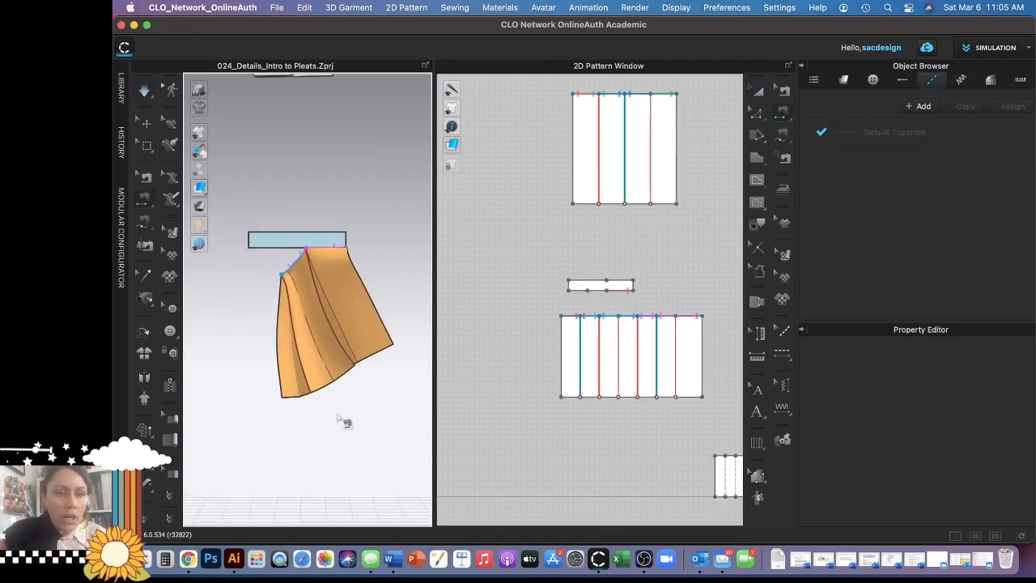
pyautogui.press('space')
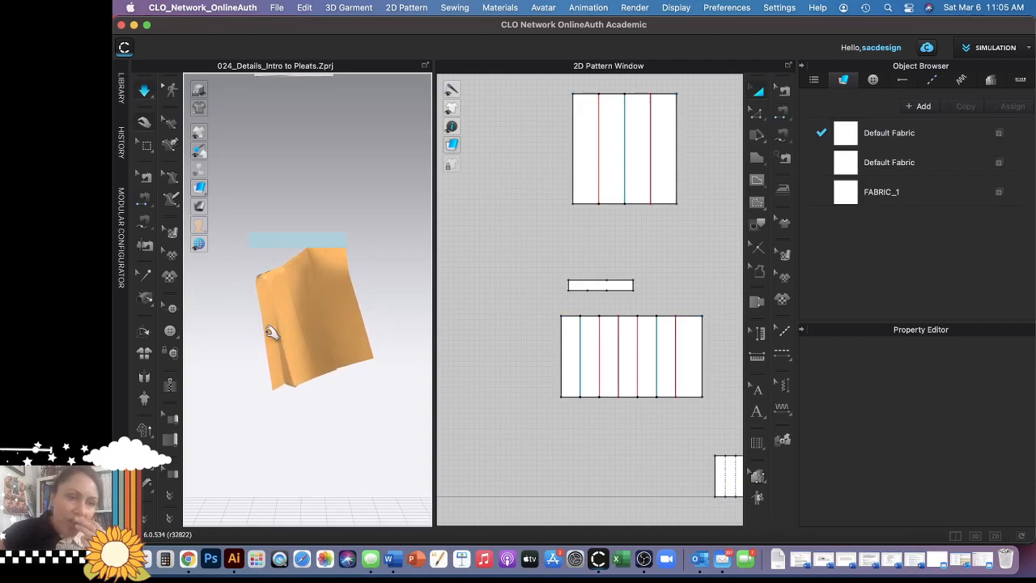
pyautogui.click(278, 275)
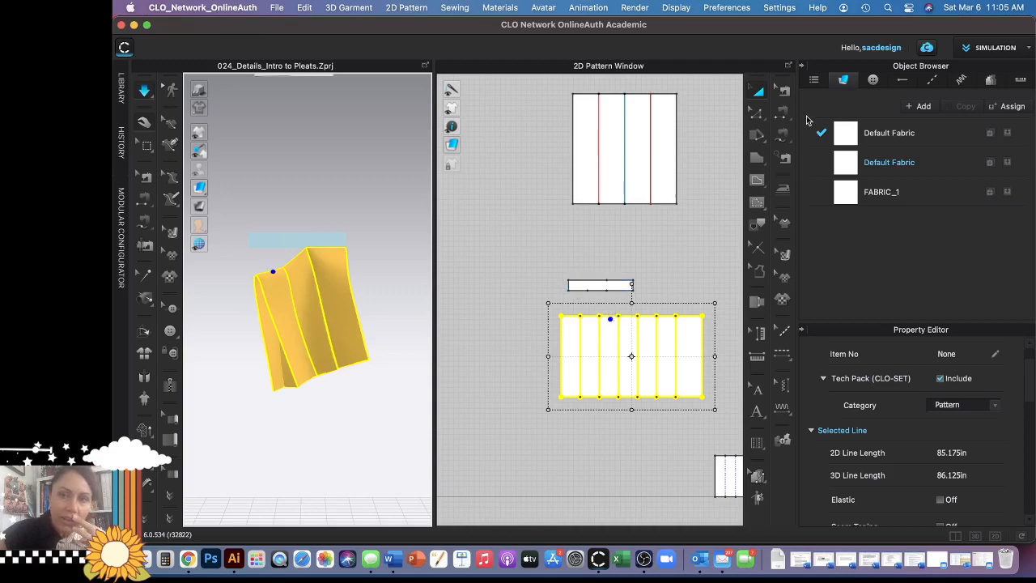
# - Sew the pleat's third and fourth top-edge segments to the band's left and middle lower-edge segments, and simulate the closed pleat
pyautogui.click(781, 116)
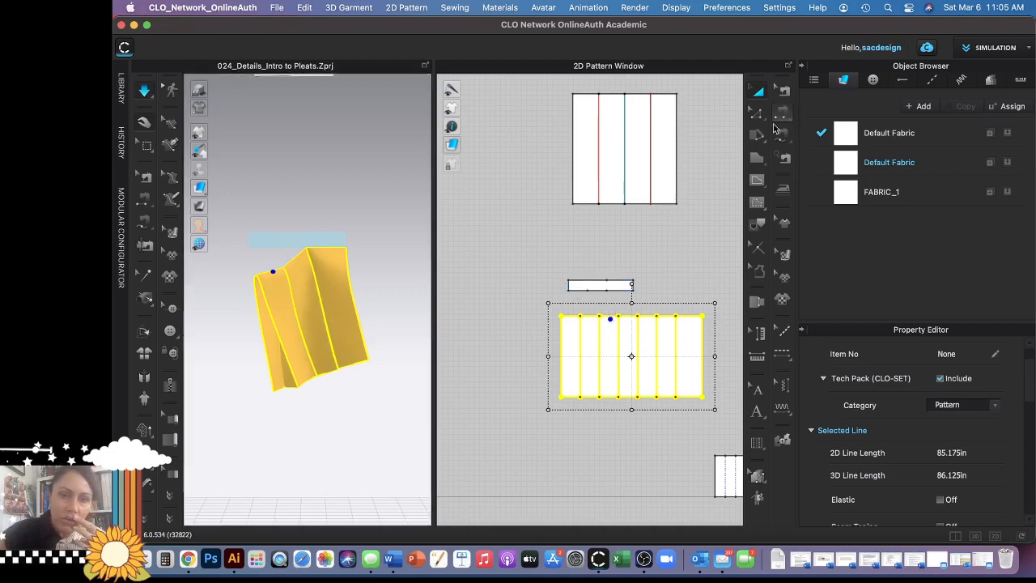
pyautogui.click(617, 316)
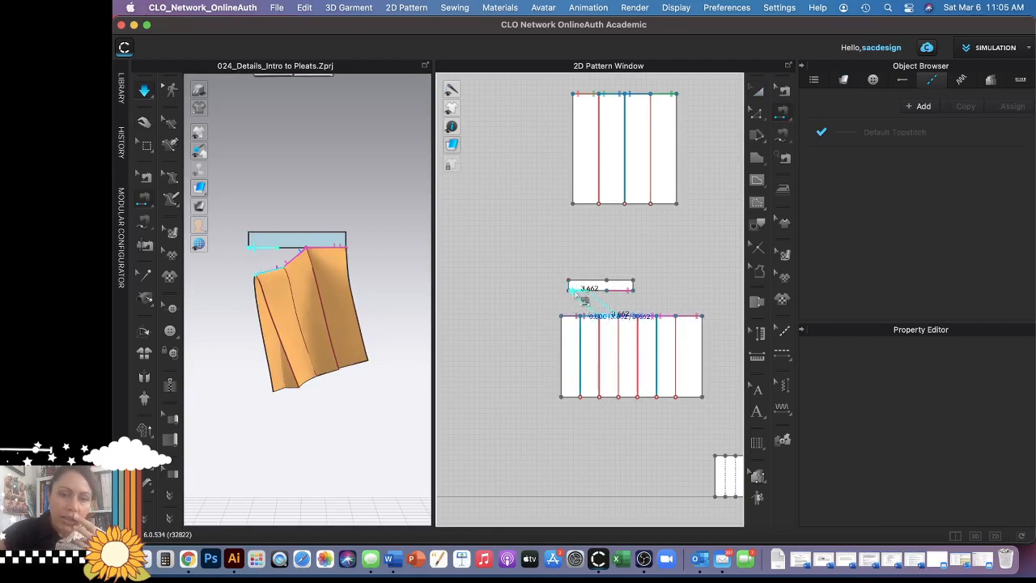
pyautogui.click(580, 293)
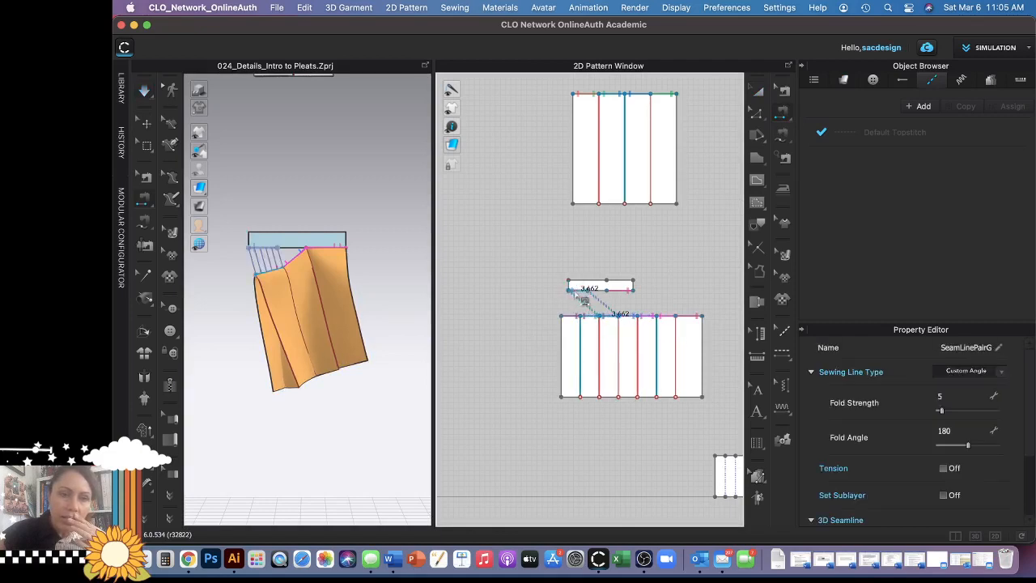
pyautogui.click(298, 258)
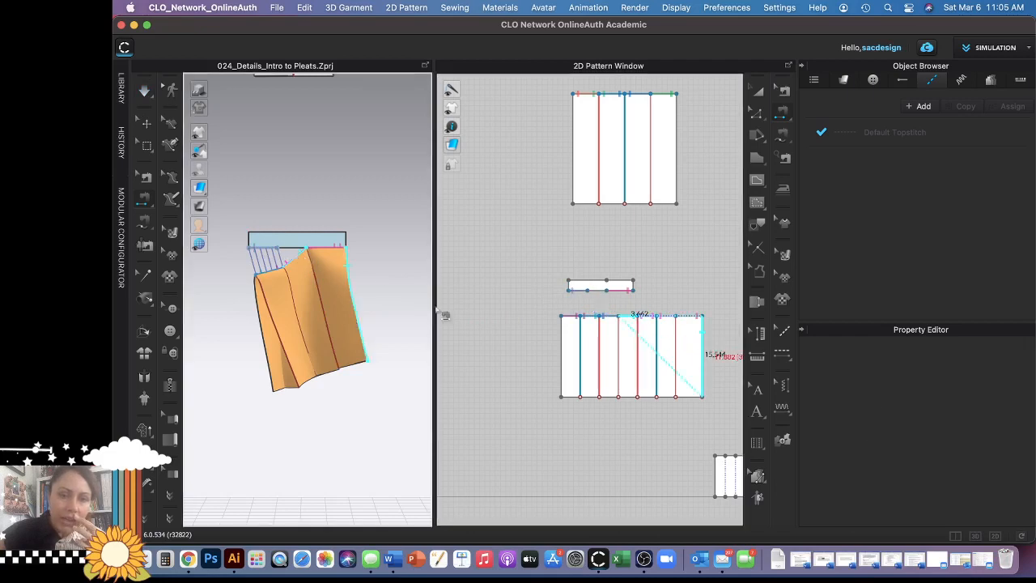
pyautogui.click(607, 291)
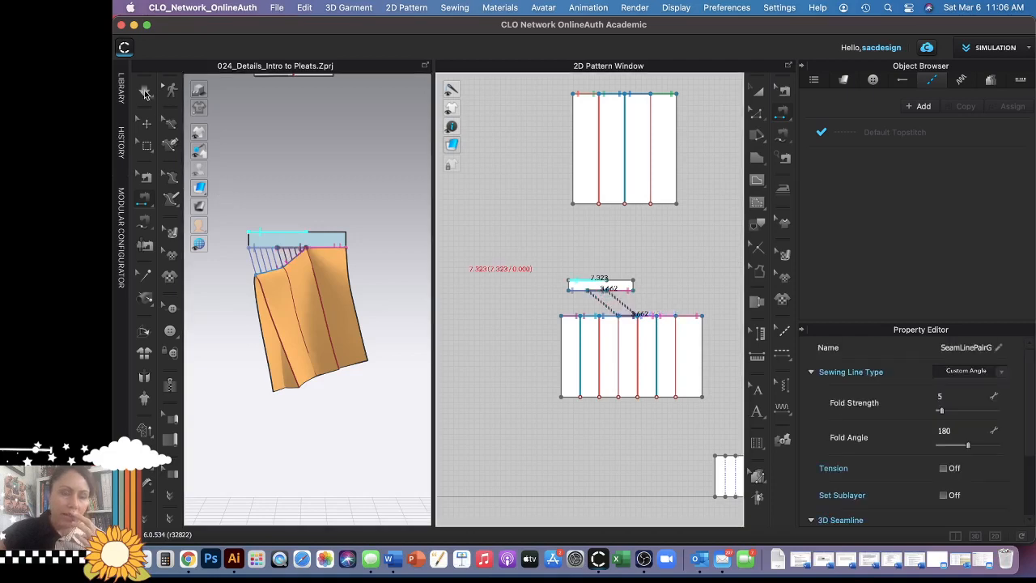
pyautogui.click(144, 91)
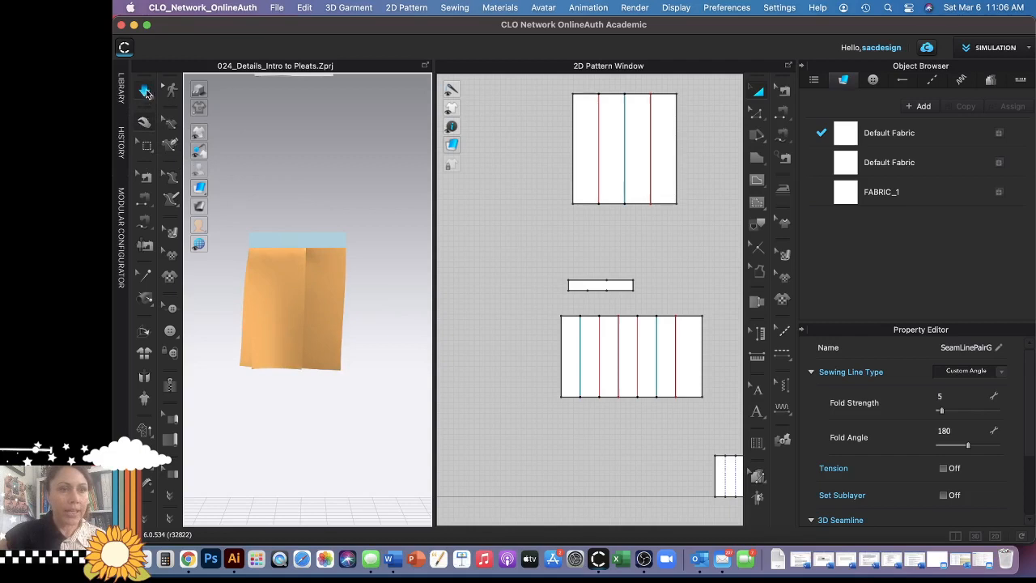
pyautogui.click(146, 91)
# - Unstrengthen the sewn pleat pattern
pyautogui.rightClick(295, 294)
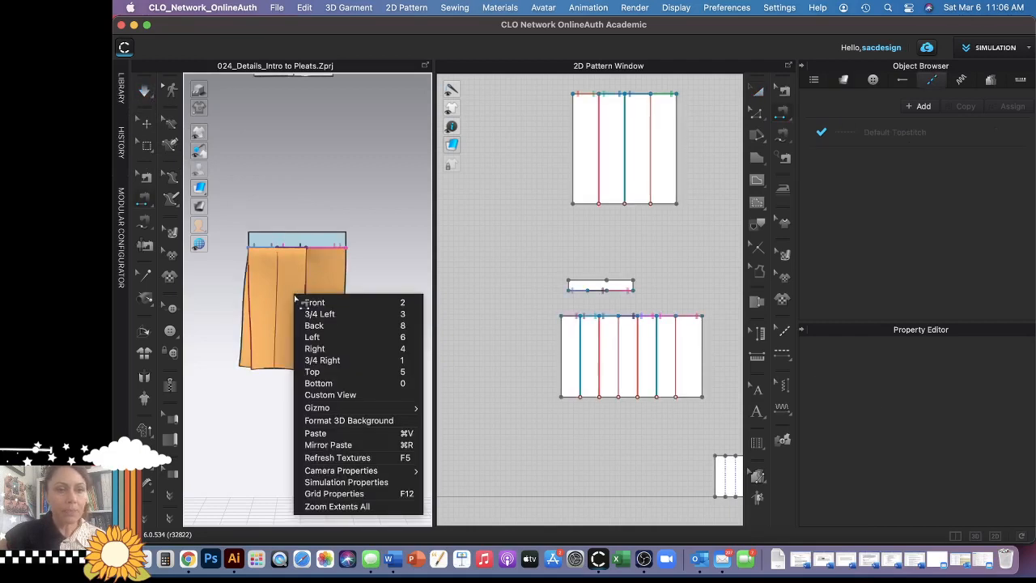
pyautogui.click(309, 194)
pyautogui.click(298, 247)
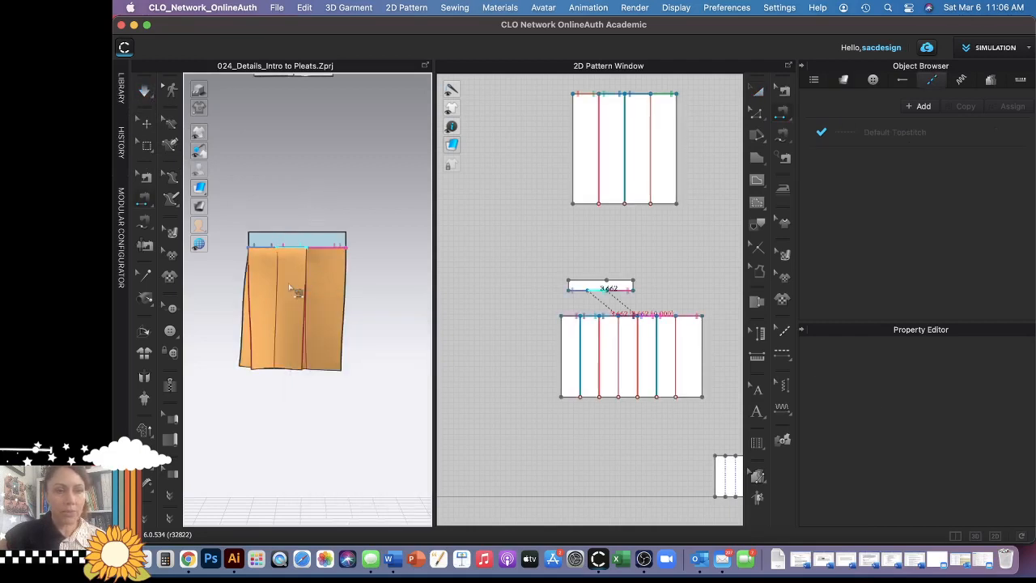
pyautogui.click(758, 90)
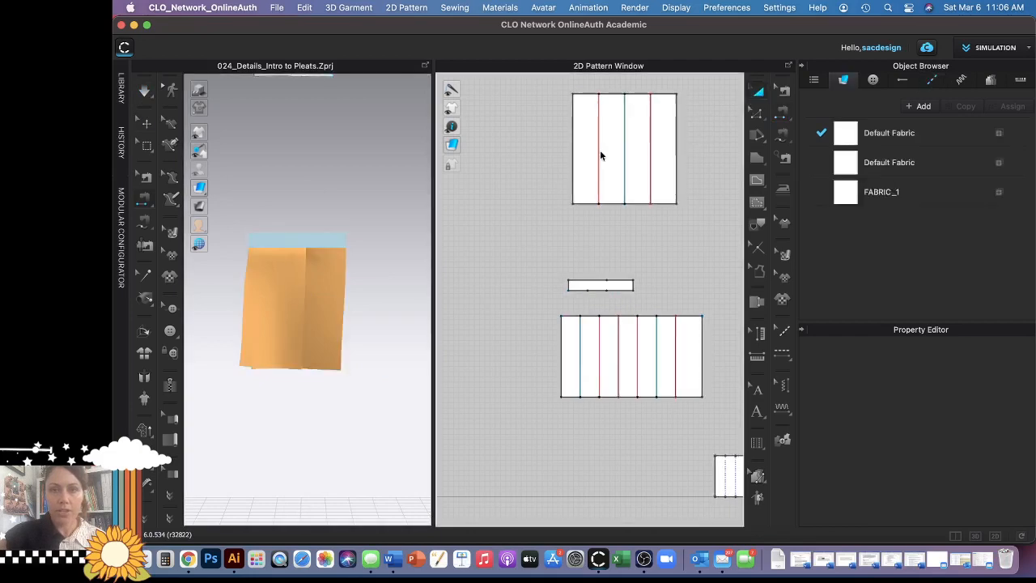
pyautogui.click(313, 316)
pyautogui.rightClick(295, 317)
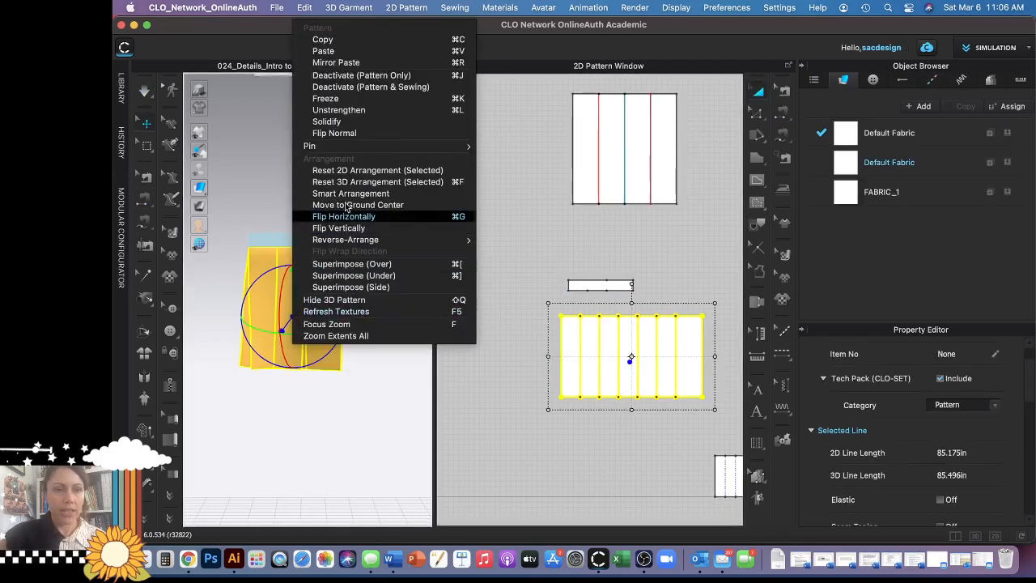
pyautogui.click(367, 112)
pyautogui.click(318, 450)
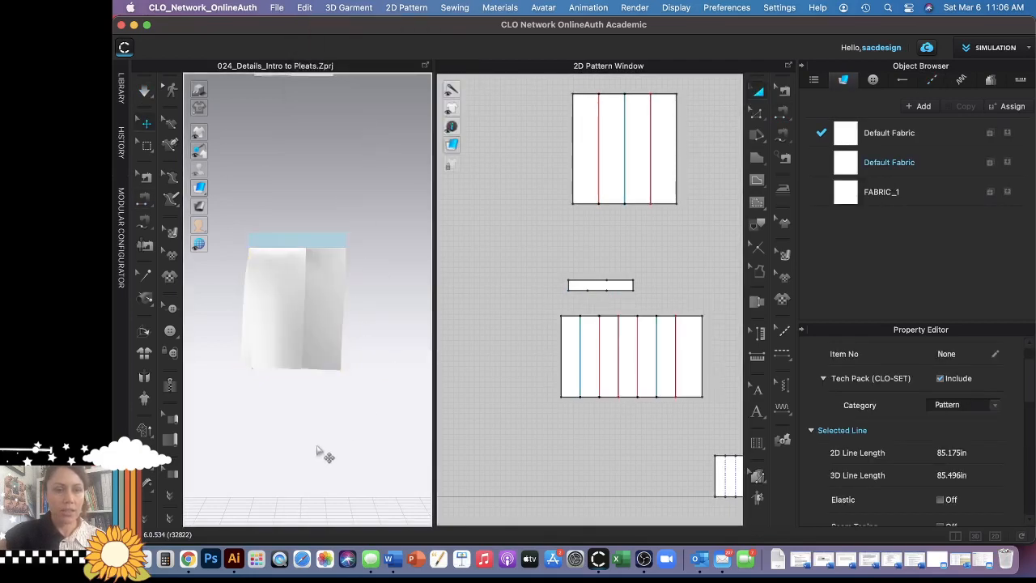
# - Simulate the unstrengthened pleat and inspect its folds from behind, below and the front
pyautogui.moveTo(342, 435); pyautogui.dragTo(367, 323, button='right')
pyautogui.moveTo(377, 266); pyautogui.dragTo(313, 326, button='middle')
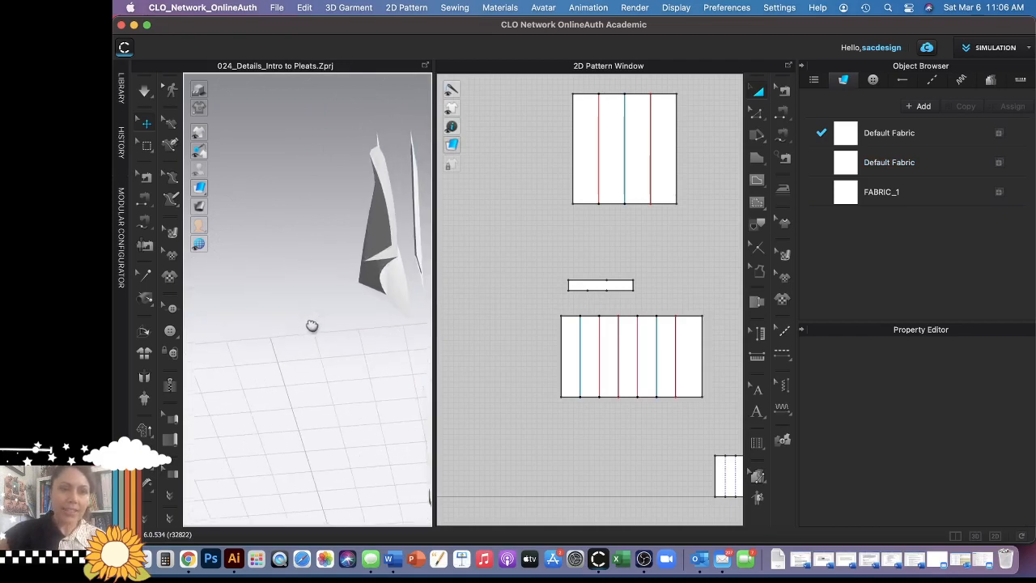
pyautogui.moveTo(313, 325); pyautogui.dragTo(359, 248, button='right')
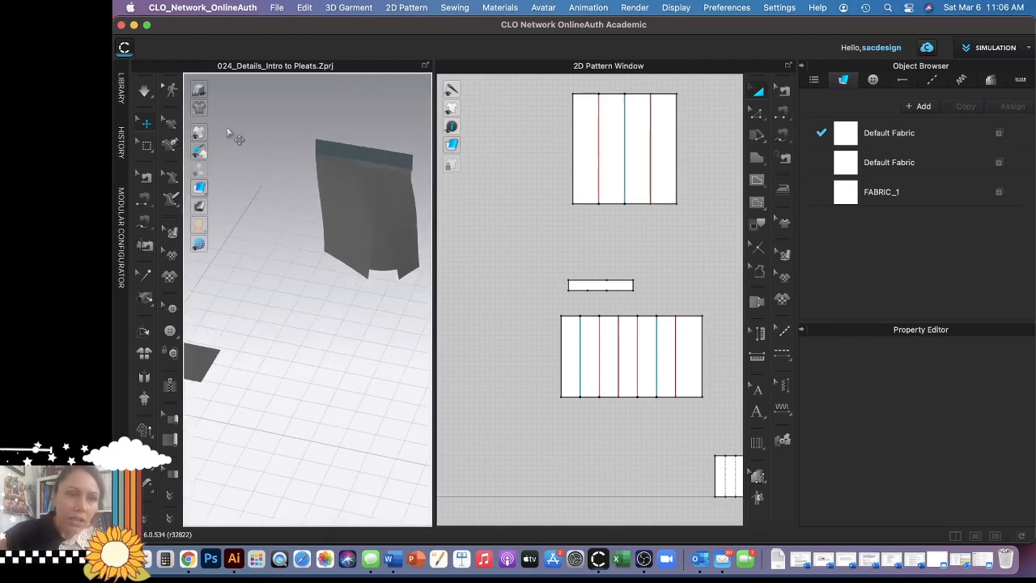
pyautogui.click(144, 92)
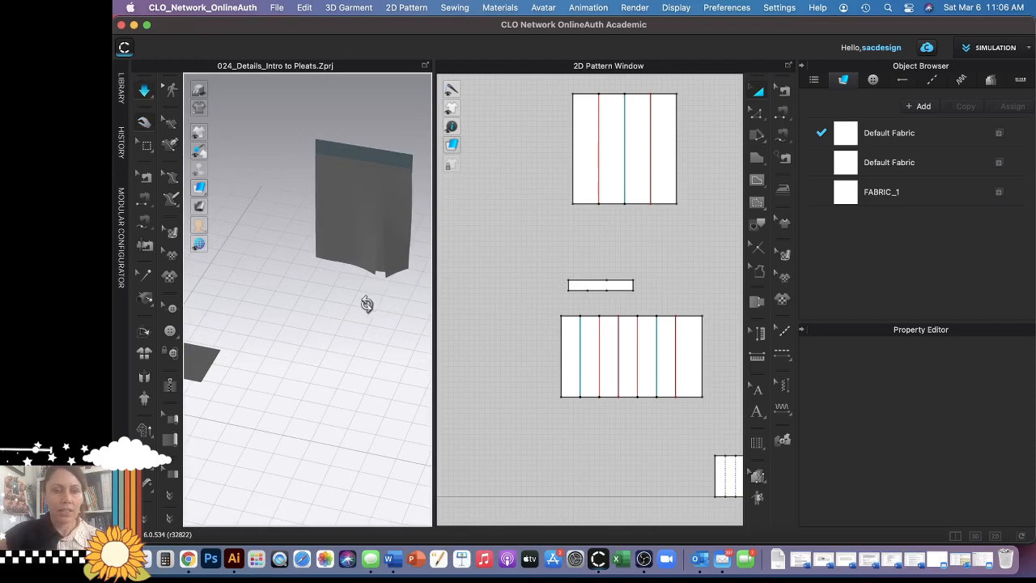
pyautogui.moveTo(367, 304); pyautogui.dragTo(231, 297, button='right')
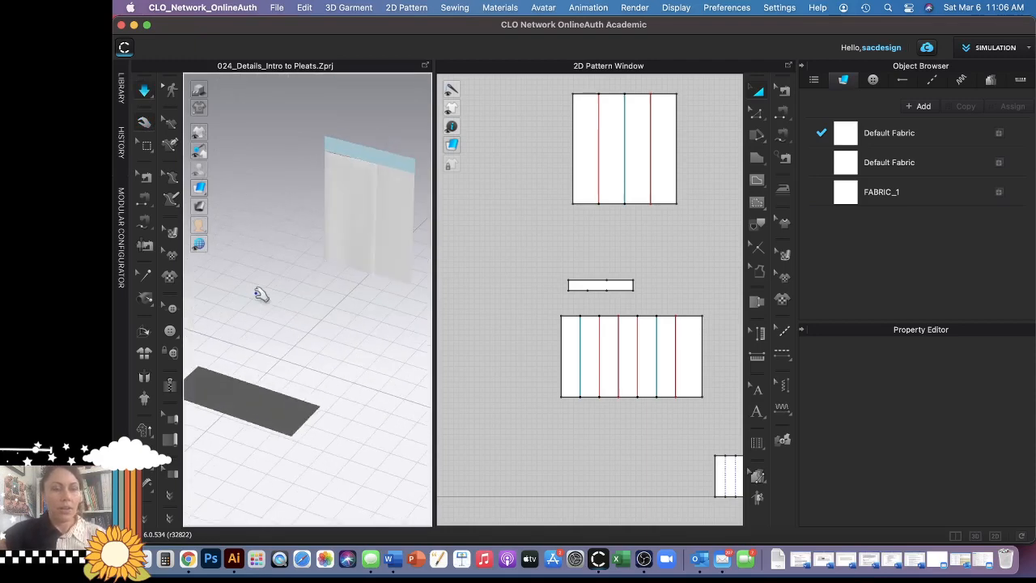
pyautogui.moveTo(261, 294); pyautogui.dragTo(429, 320, button='middle')
pyautogui.moveTo(335, 300); pyautogui.dragTo(361, 300, button='right')
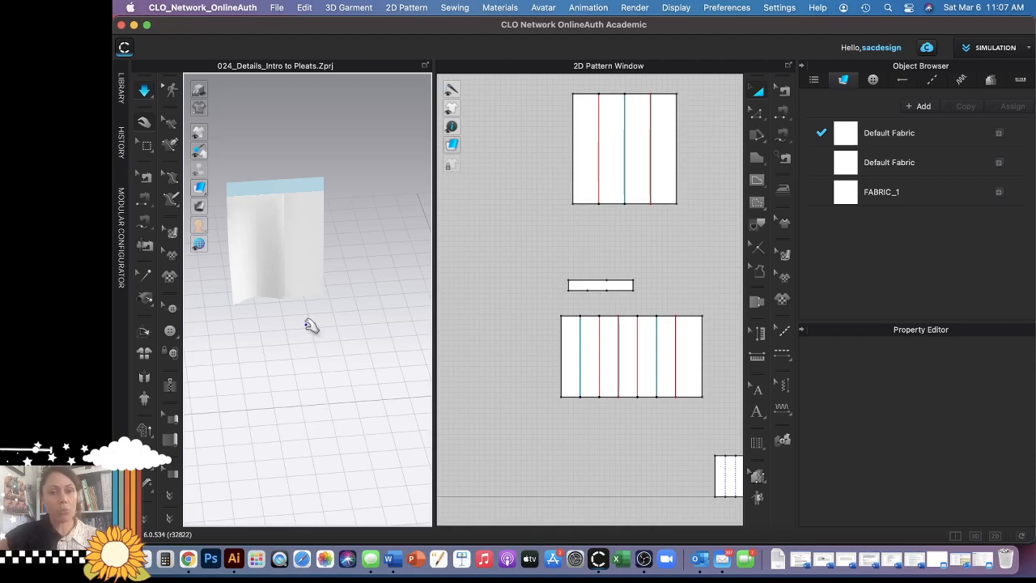
pyautogui.scroll(-5, 312, 325)
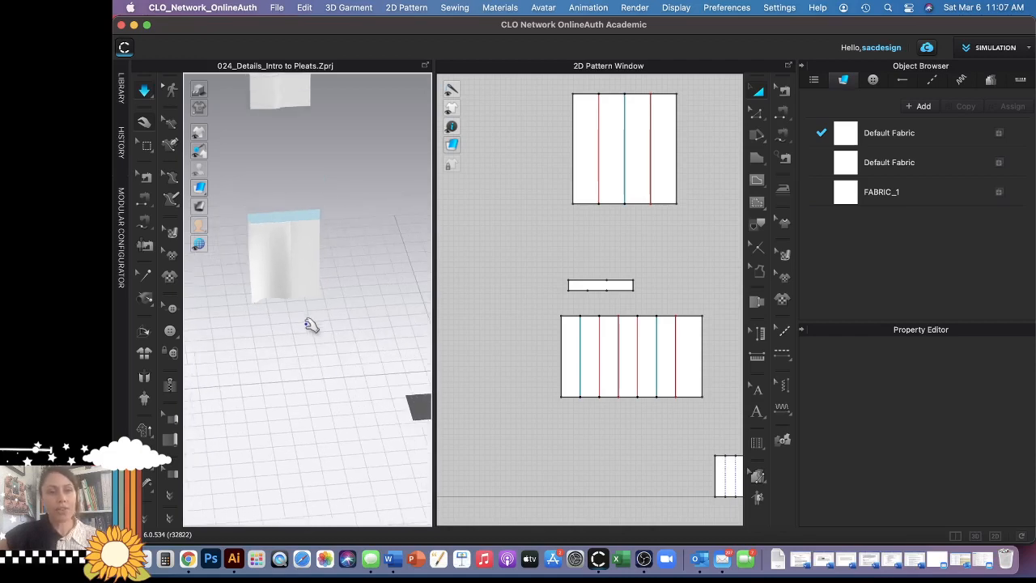
pyautogui.scroll(-5, 312, 325)
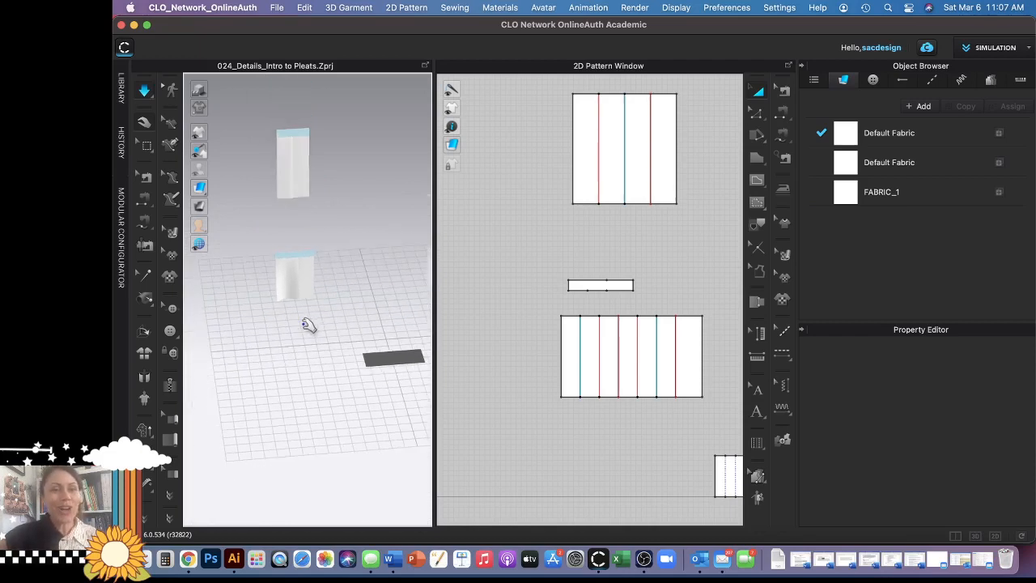
pyautogui.scroll(-3, 308, 324)
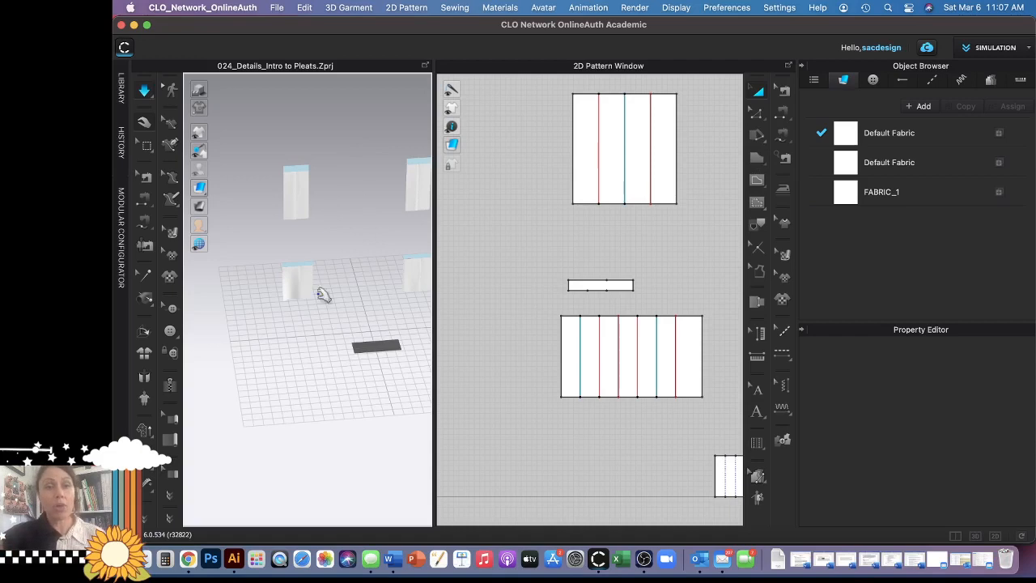
# - Draw a small rectangle pattern between the two upper pleat samples, with an outline about 29.4 in long
pyautogui.click(757, 166)
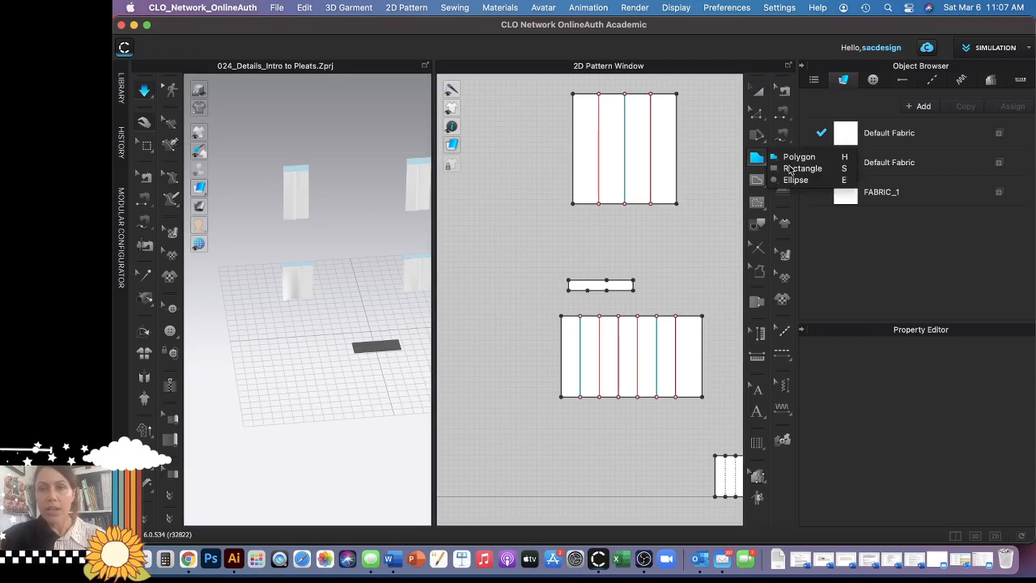
pyautogui.click(800, 169)
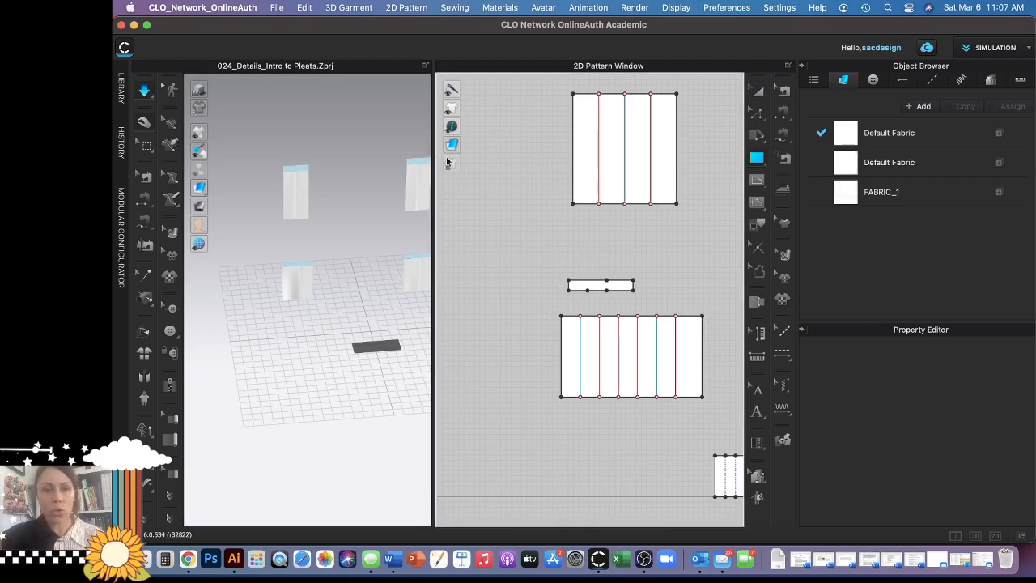
pyautogui.scroll(-6, 515, 184)
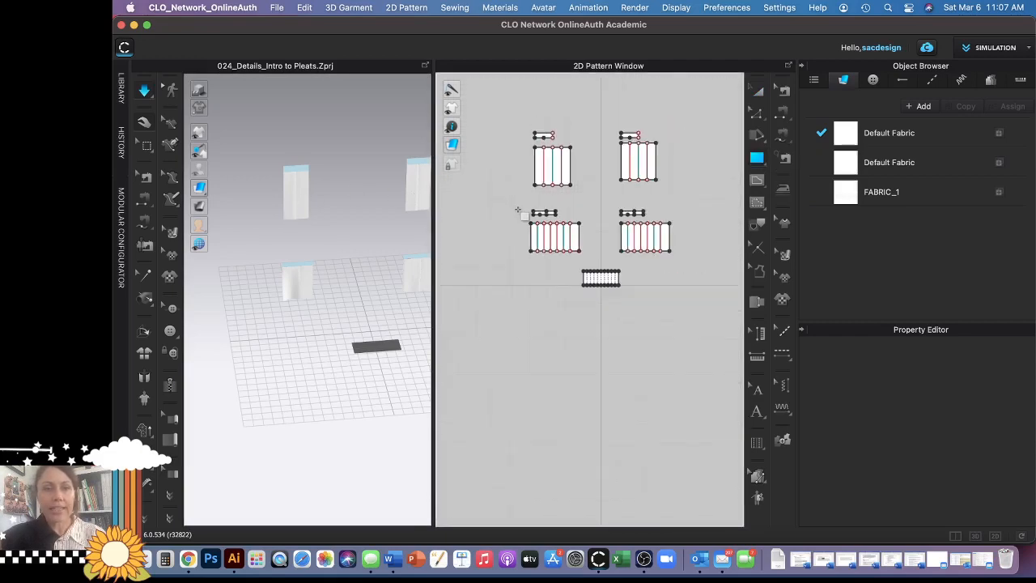
pyautogui.scroll(4, 578, 154)
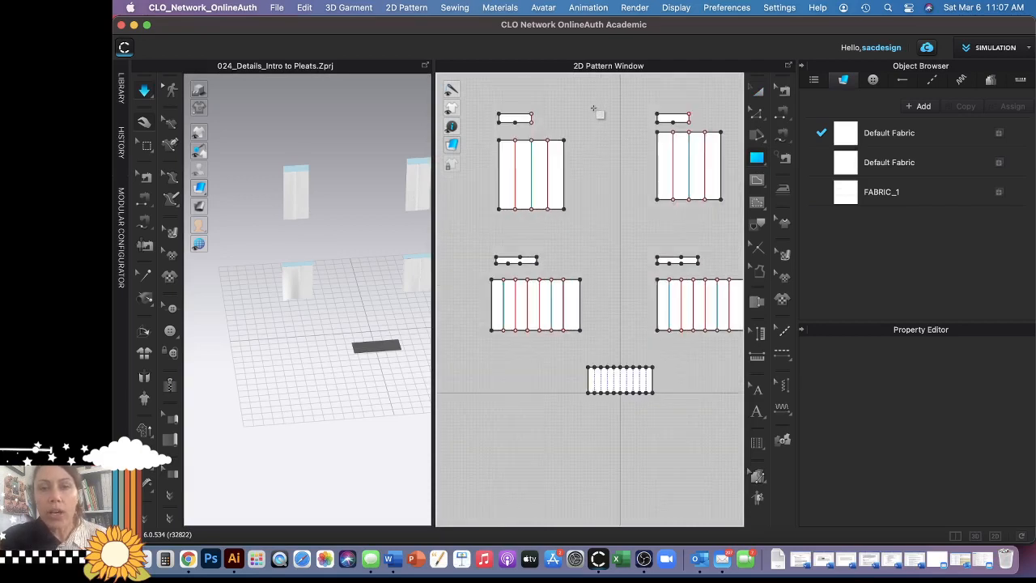
pyautogui.moveTo(588, 109); pyautogui.dragTo(622, 124)
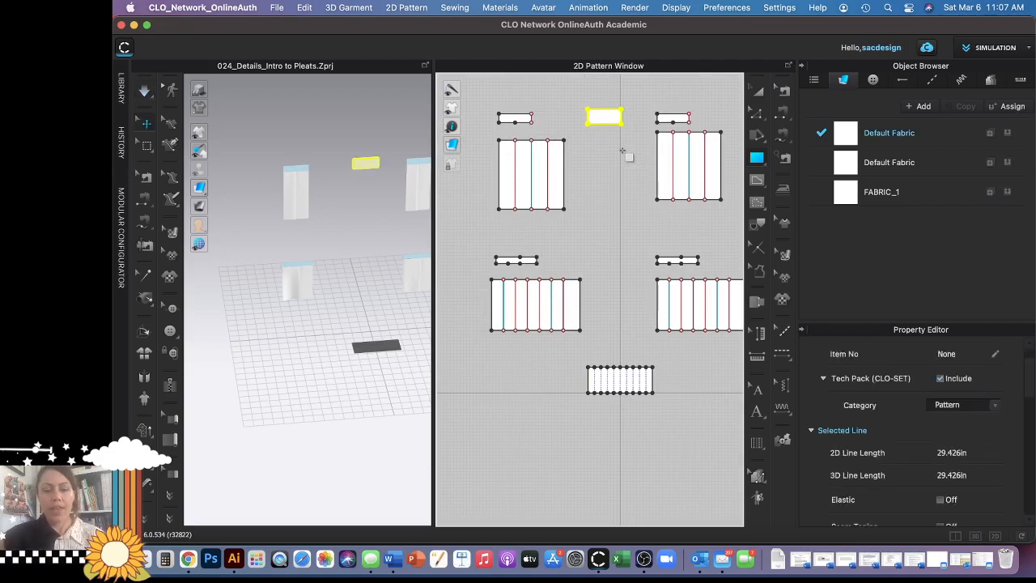
# - Duplicate the small rectangle directly below the original with the same width
pyautogui.press('v')
pyautogui.click(613, 122)
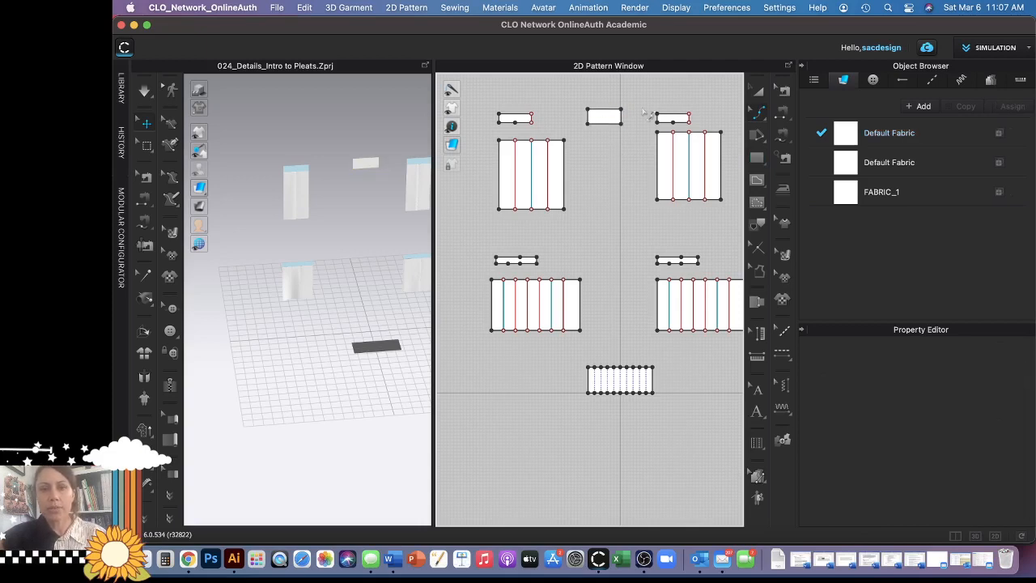
pyautogui.click(762, 93)
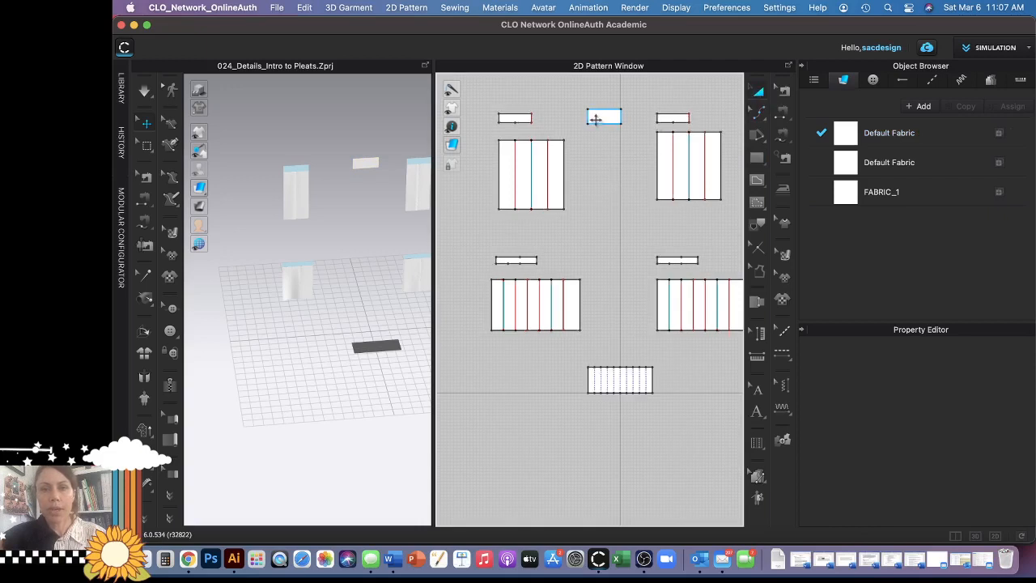
pyautogui.click(597, 119)
pyautogui.moveTo(597, 119); pyautogui.dragTo(604, 147)
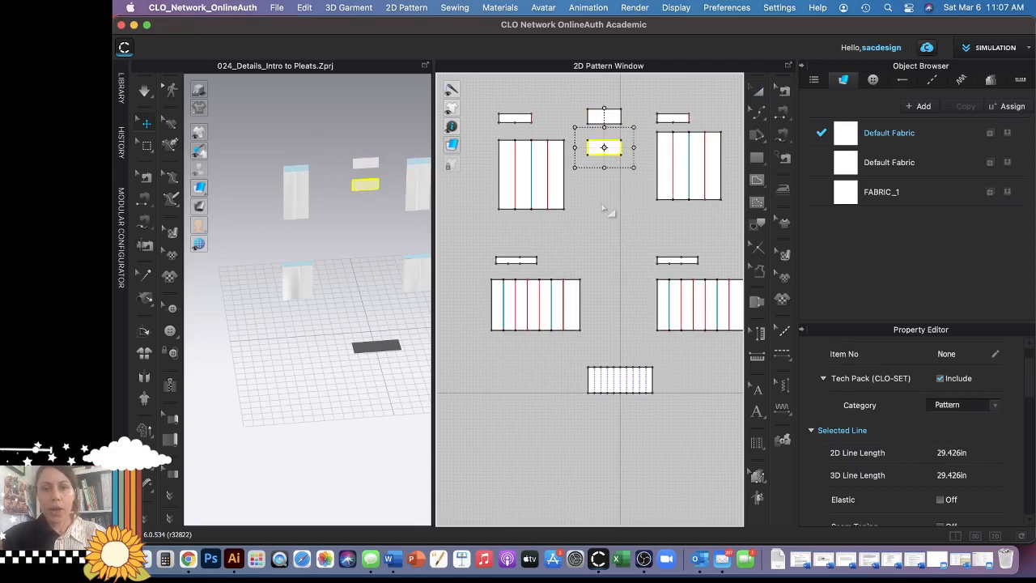
pyautogui.click(605, 210)
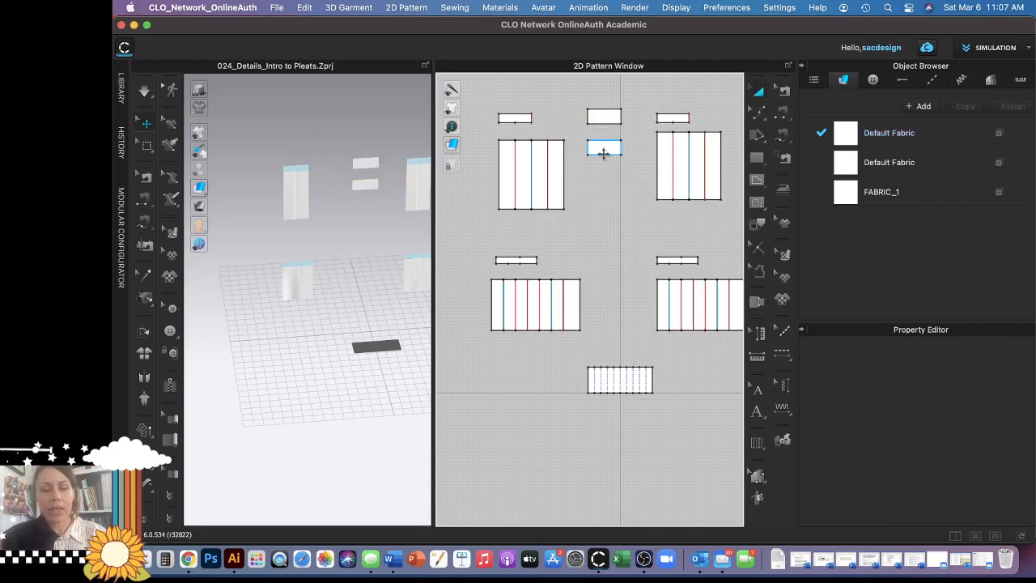
# - Lengthen the copied rectangle by moving its lower edge down level with the neighbouring upper-left pleat pattern's lower edge
pyautogui.press('z')
pyautogui.moveTo(603, 156); pyautogui.dragTo(606, 213)
pyautogui.click(610, 243)
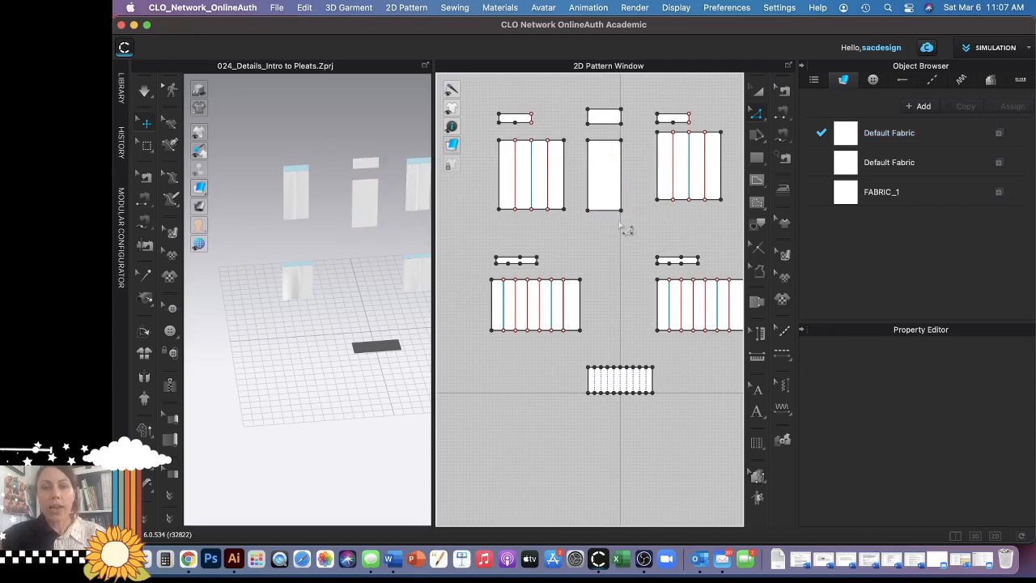
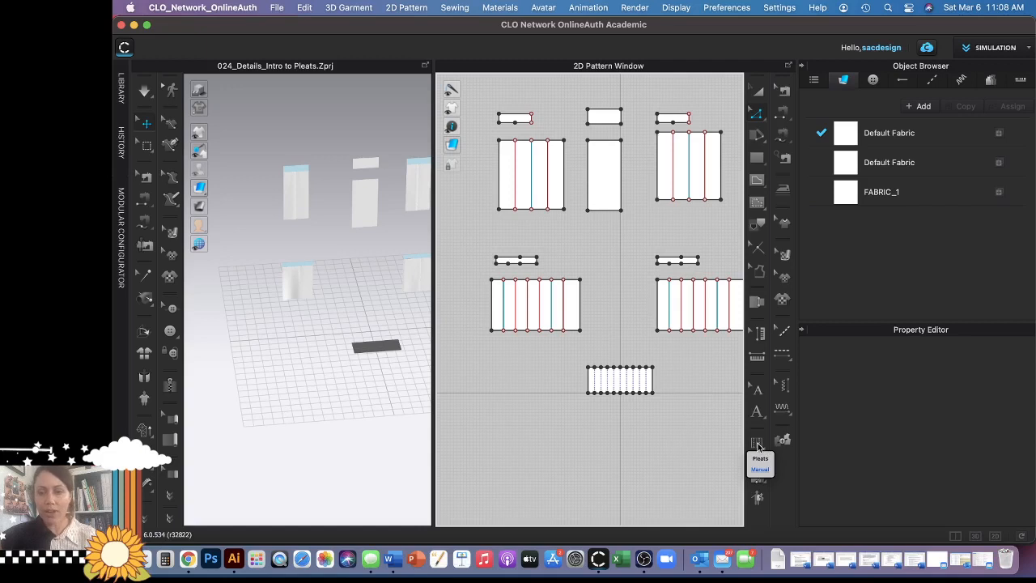
# - Try adding three knife pleats with 0.5 in depth and interval along a vertical line near the new panel's left edge
pyautogui.click(758, 444)
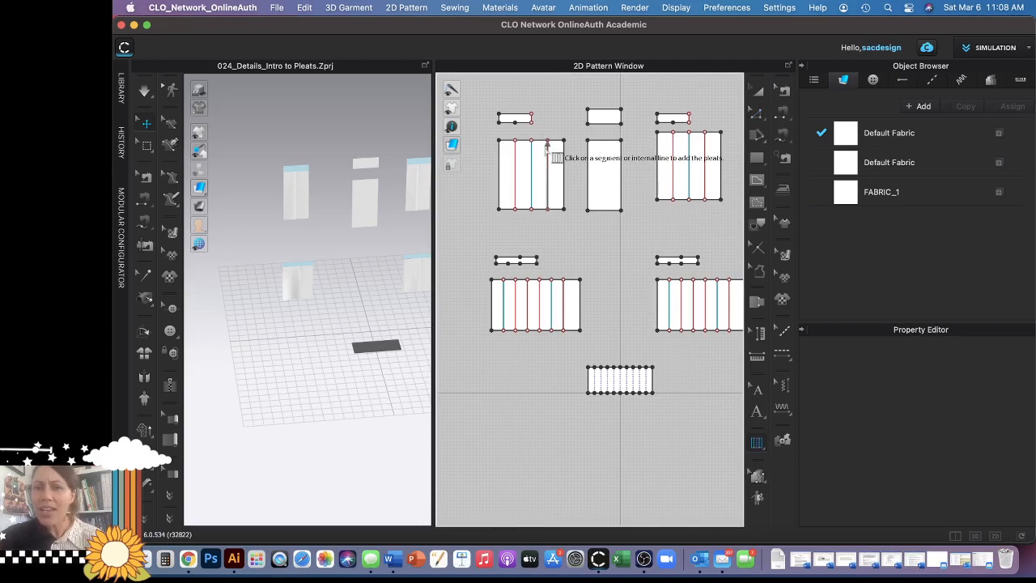
pyautogui.click(597, 142)
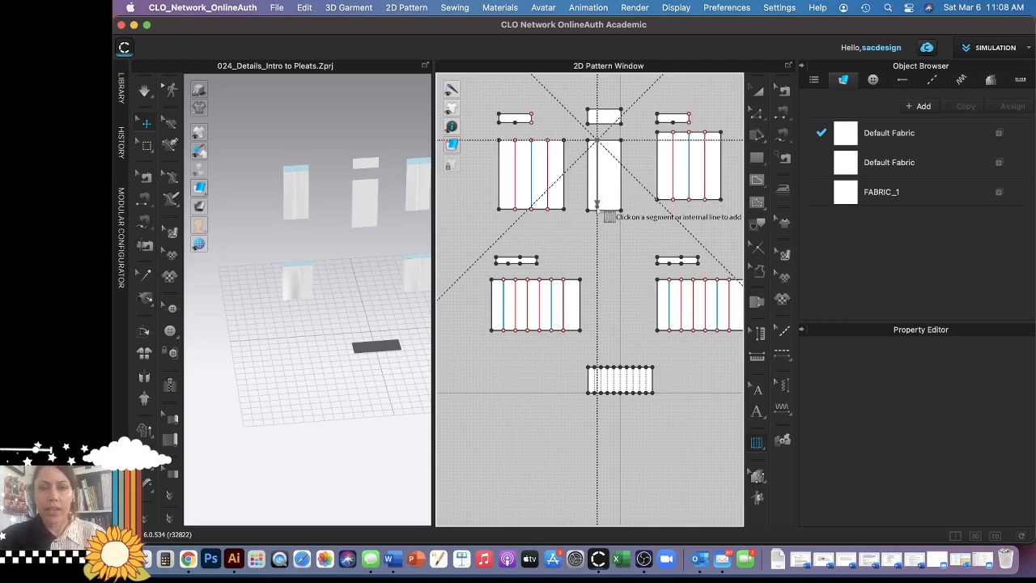
pyautogui.click(597, 209)
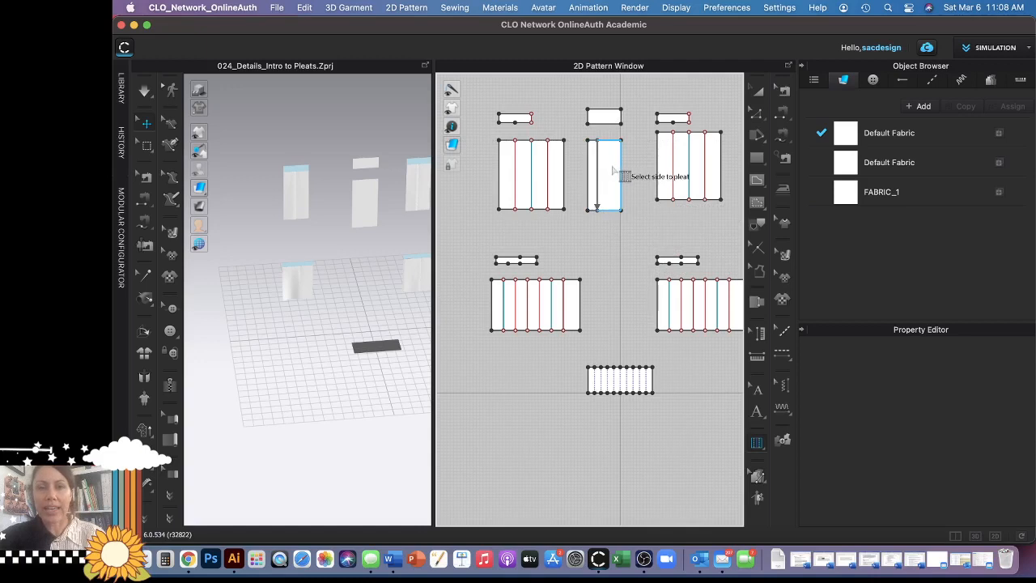
pyautogui.click(613, 170)
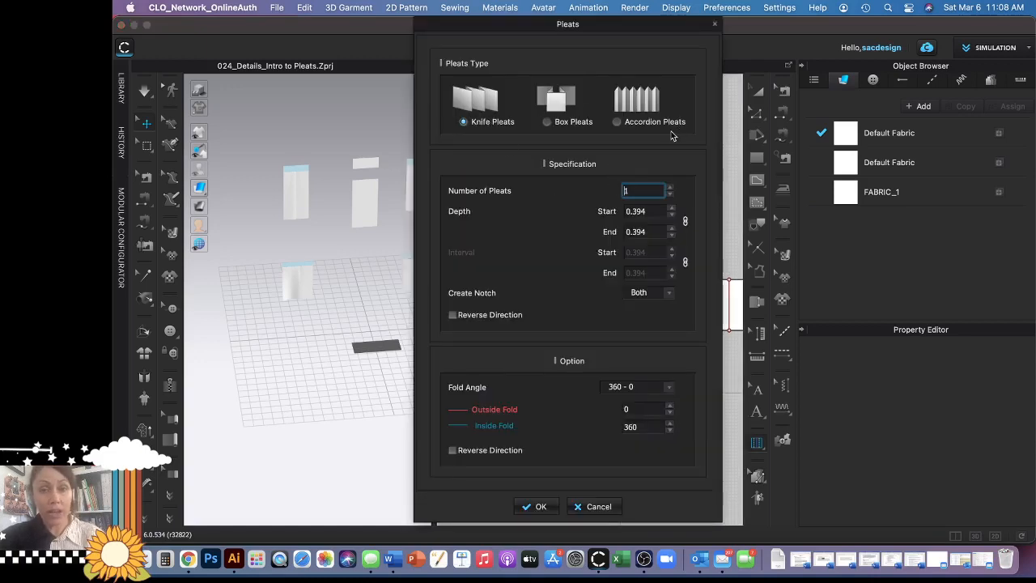
pyautogui.click(670, 188)
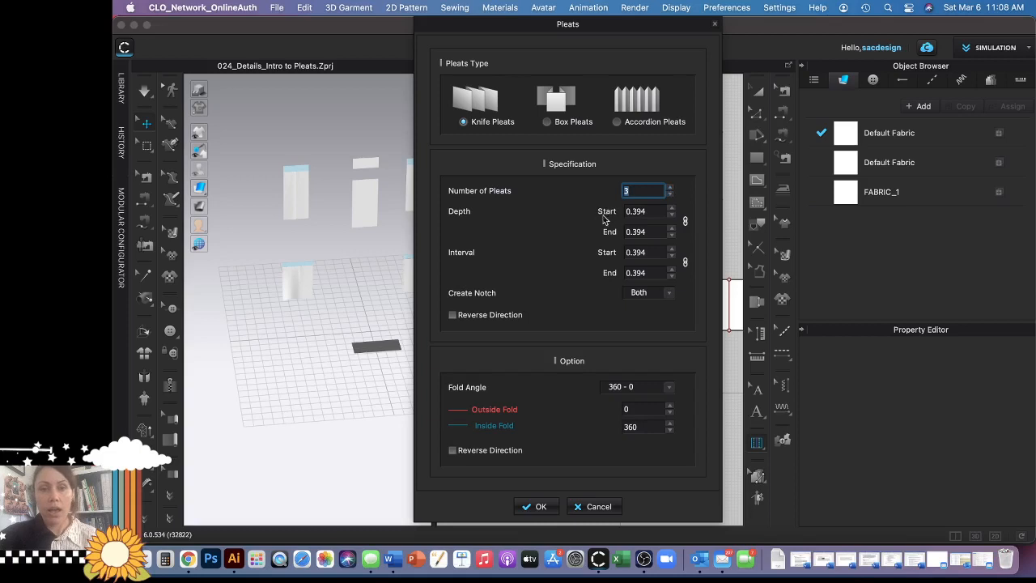
pyautogui.moveTo(626, 212); pyautogui.dragTo(666, 213)
pyautogui.write('.')
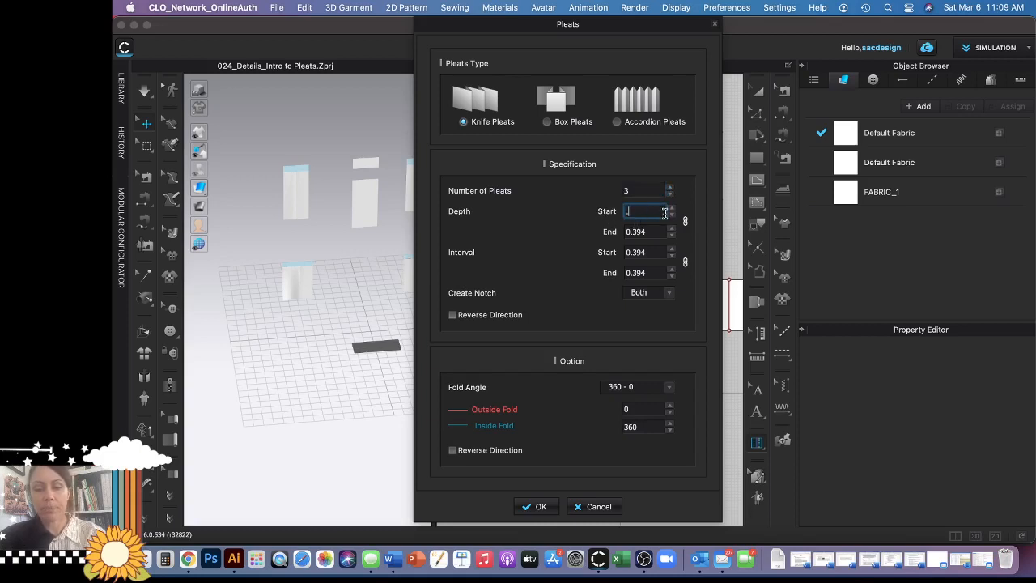
pyautogui.write('5')
pyautogui.press('Tab')
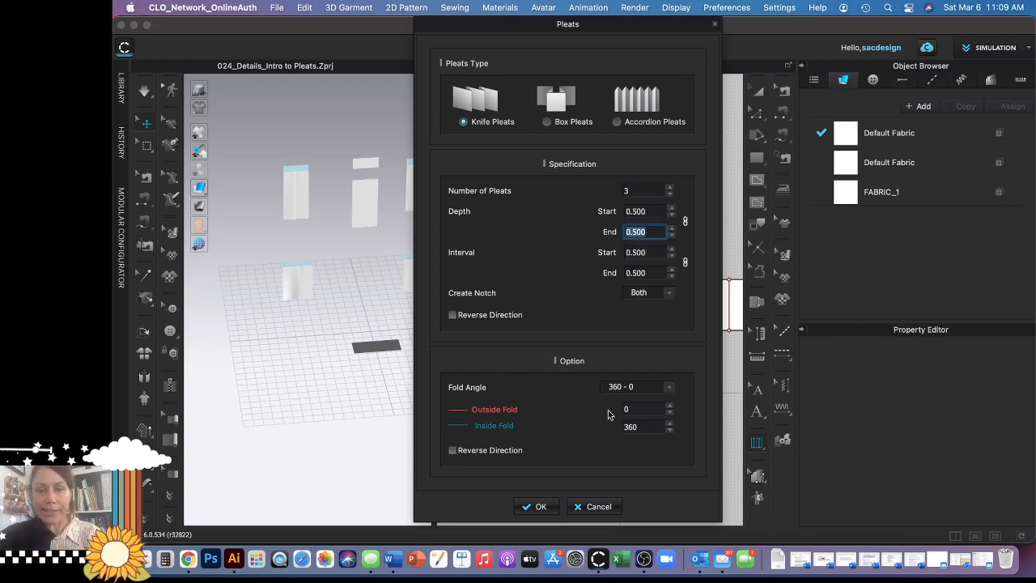
pyautogui.click(536, 507)
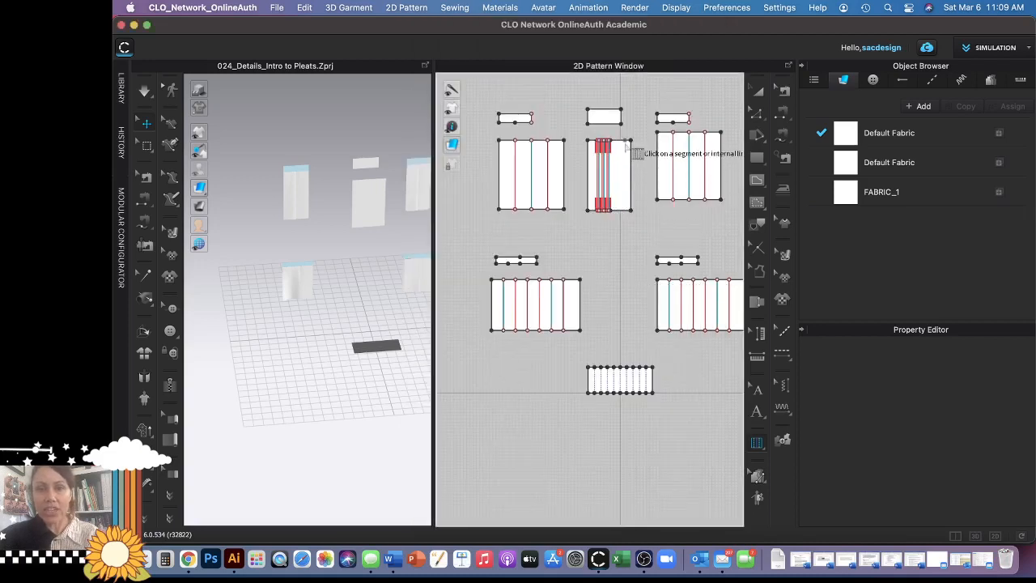
# - Check the pleated panel for seams to the waistband and undo the 0.5 in knife pleats
pyautogui.scroll(4, 631, 148)
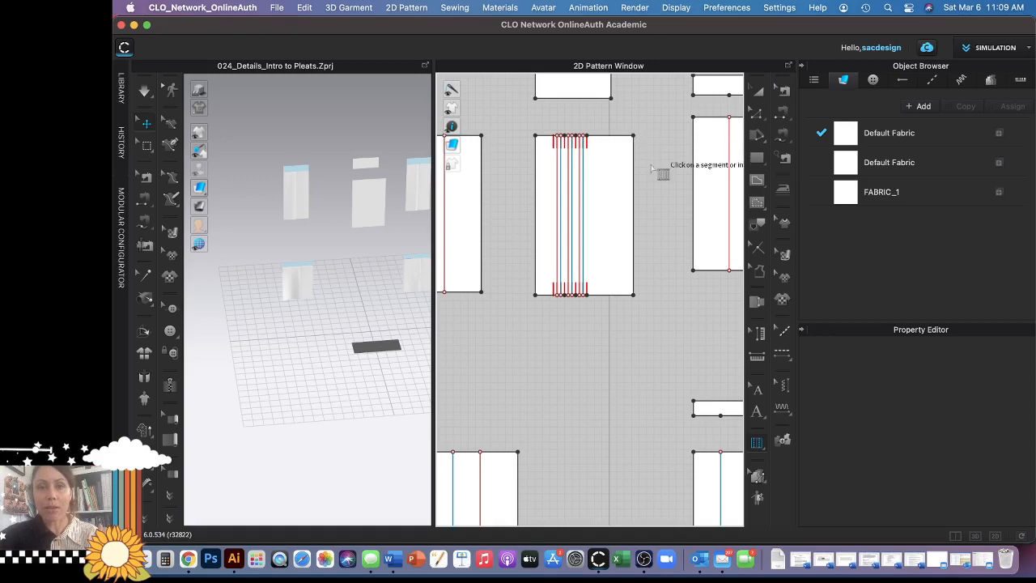
pyautogui.scroll(-1, 652, 273)
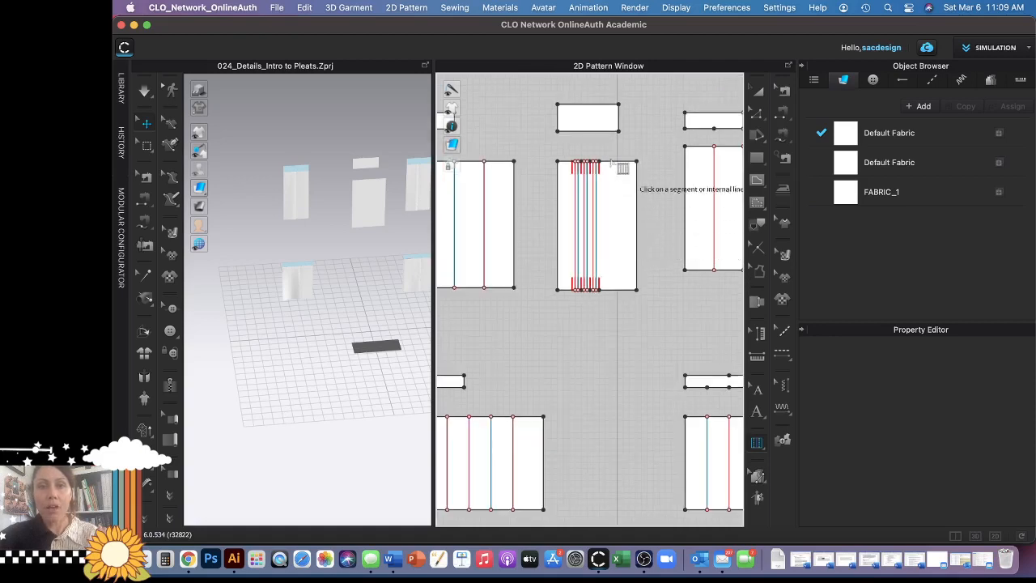
pyautogui.click(785, 91)
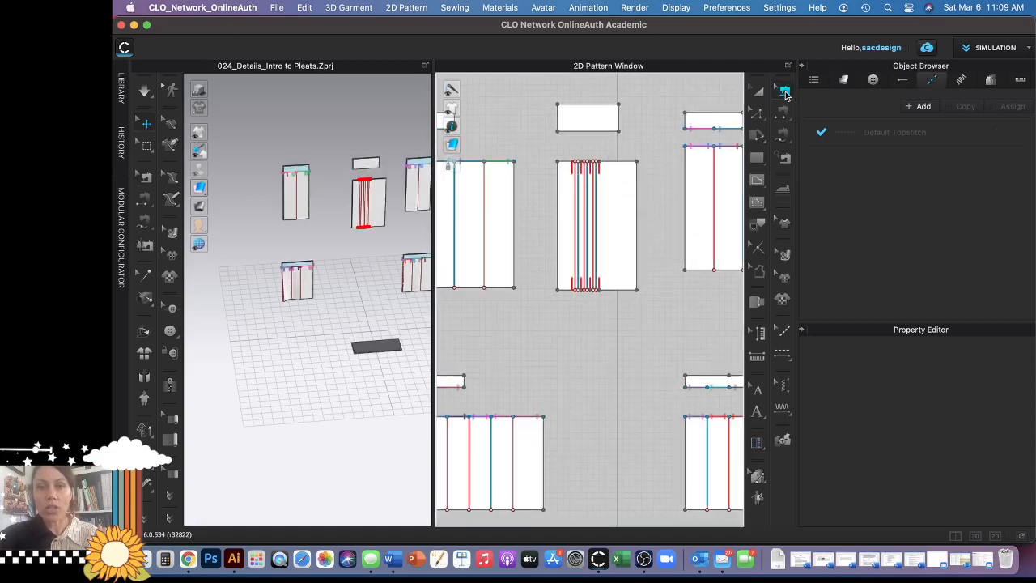
pyautogui.scroll(3, 603, 154)
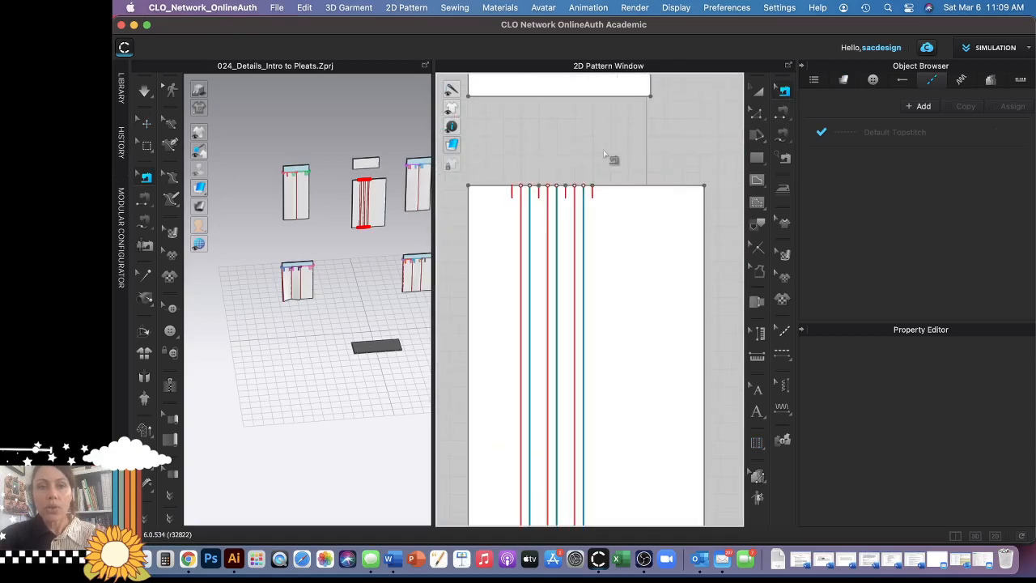
pyautogui.scroll(-2, 603, 154)
pyautogui.scroll(-2, 615, 212)
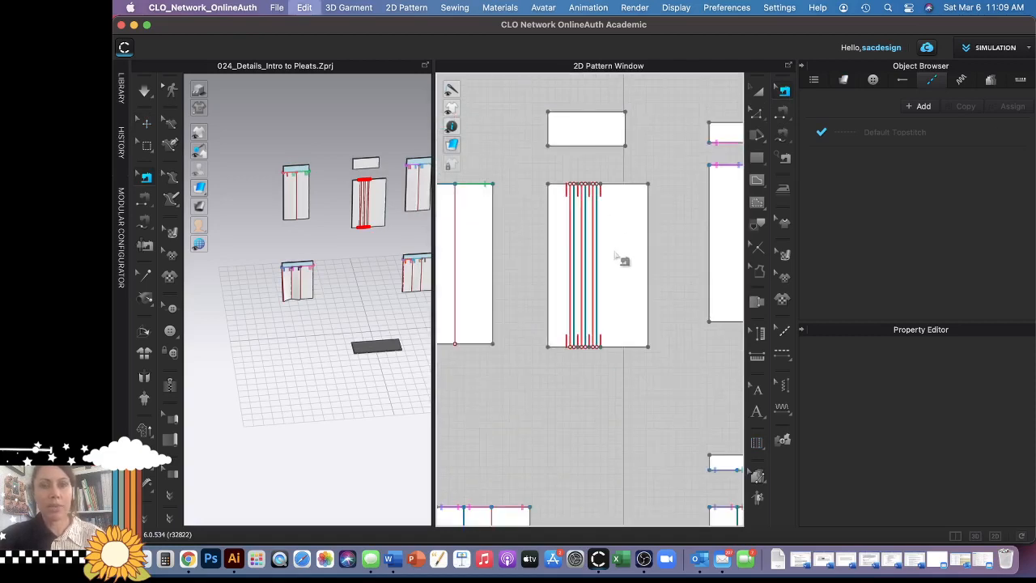
pyautogui.press('super+z')
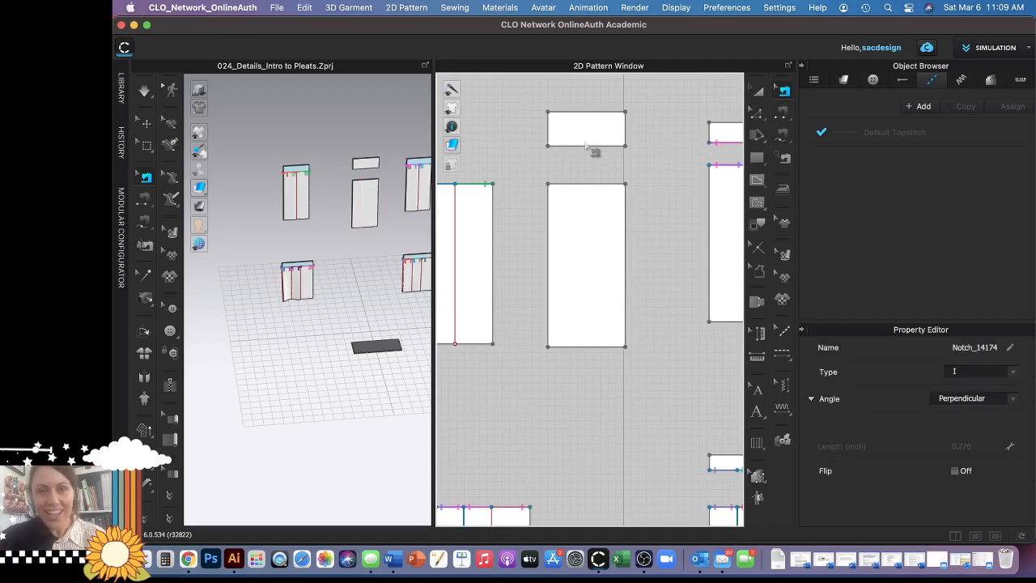
# - Sew the new waistband's lower edge to the panel's upper edge with Segment Sewing
pyautogui.click(786, 111)
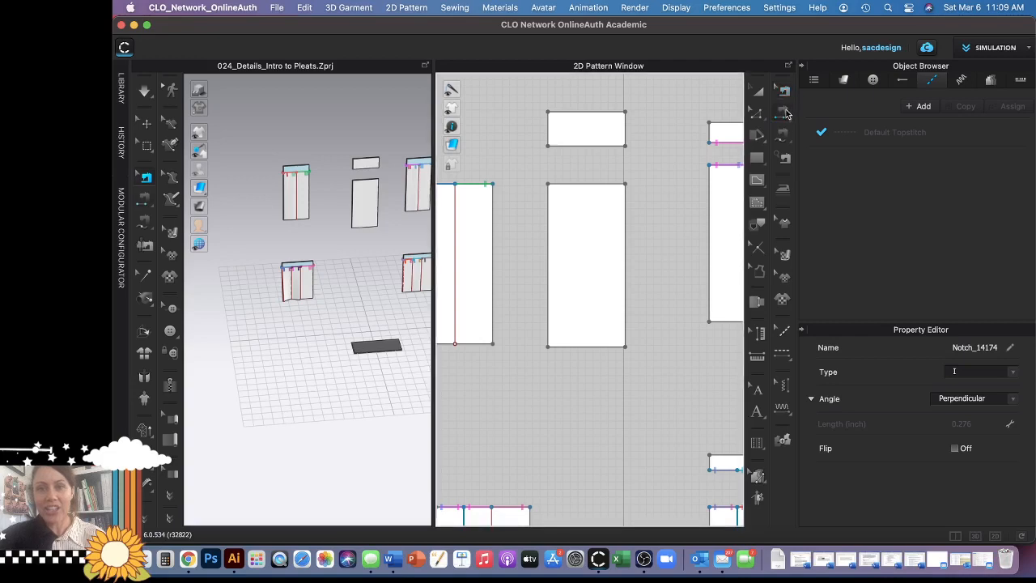
pyautogui.click(561, 151)
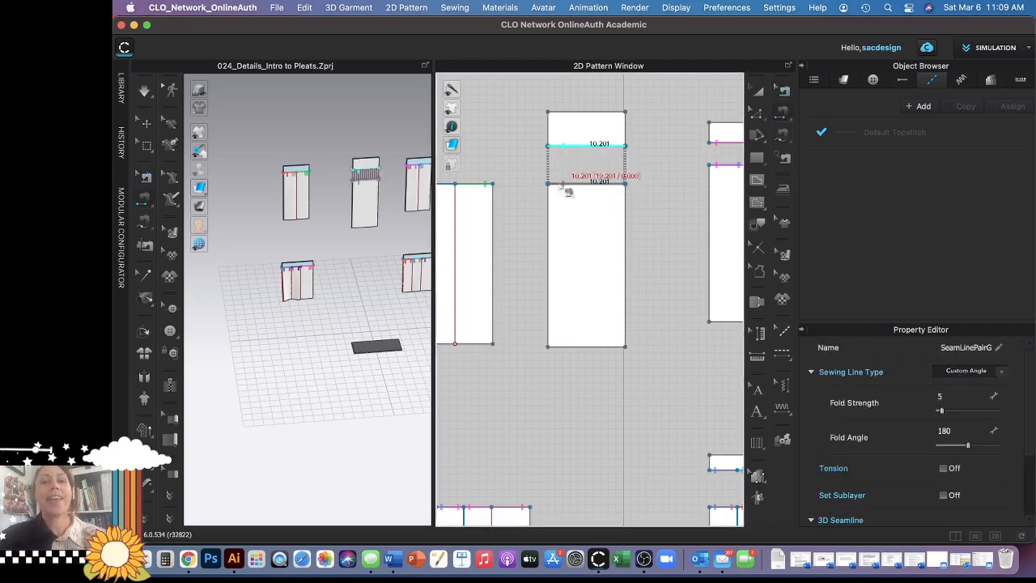
pyautogui.click(564, 187)
# - Insert three knife pleats with 1 in depth and interval along a vertical line near the sewn panel's left edge
pyautogui.click(758, 444)
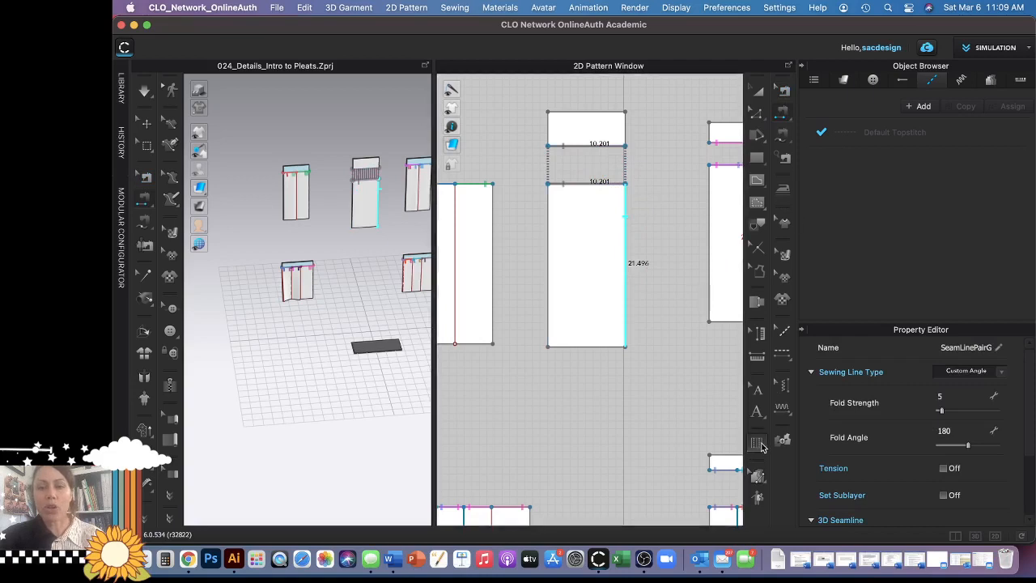
pyautogui.click(566, 185)
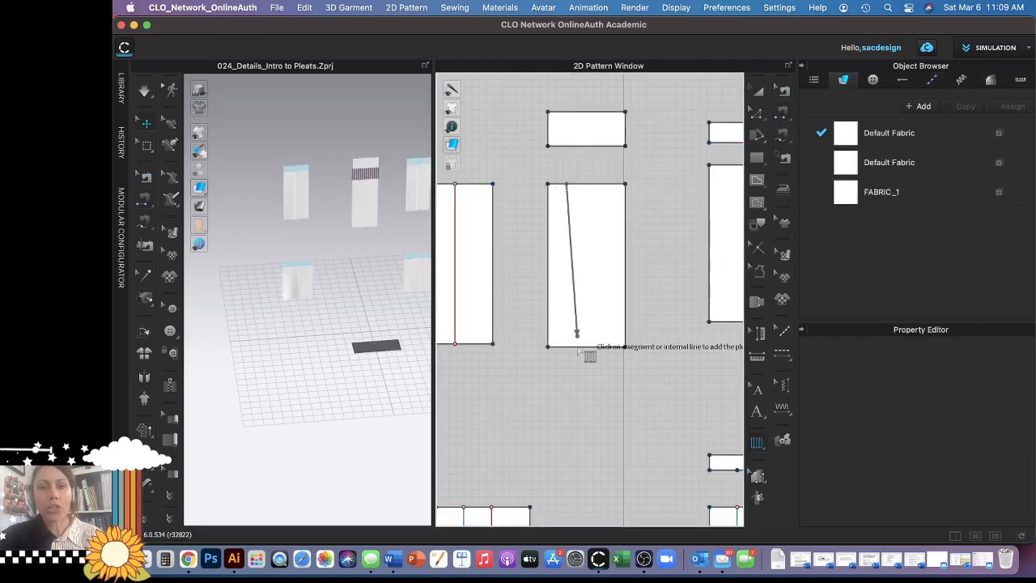
pyautogui.click(565, 347)
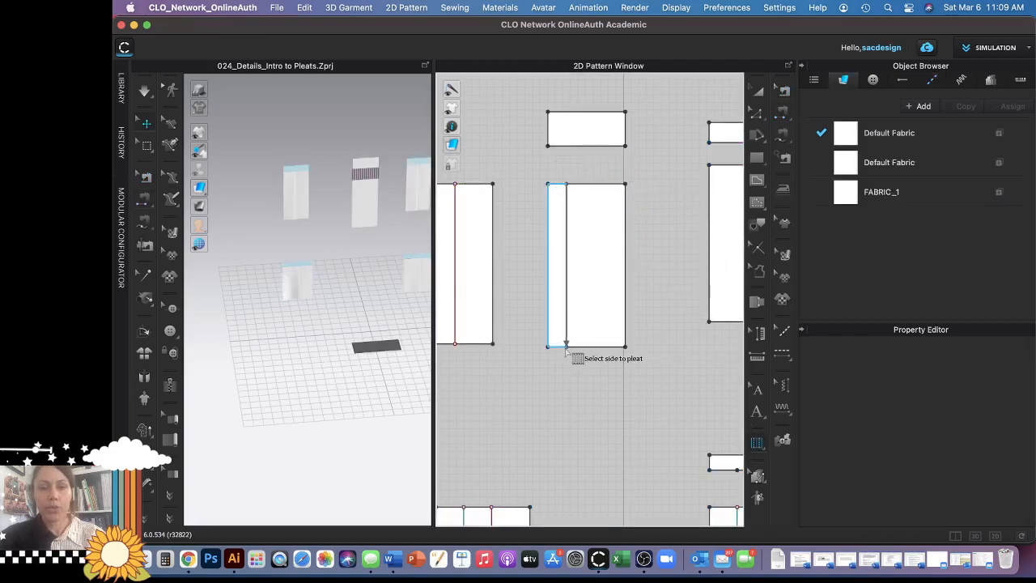
pyautogui.click(611, 284)
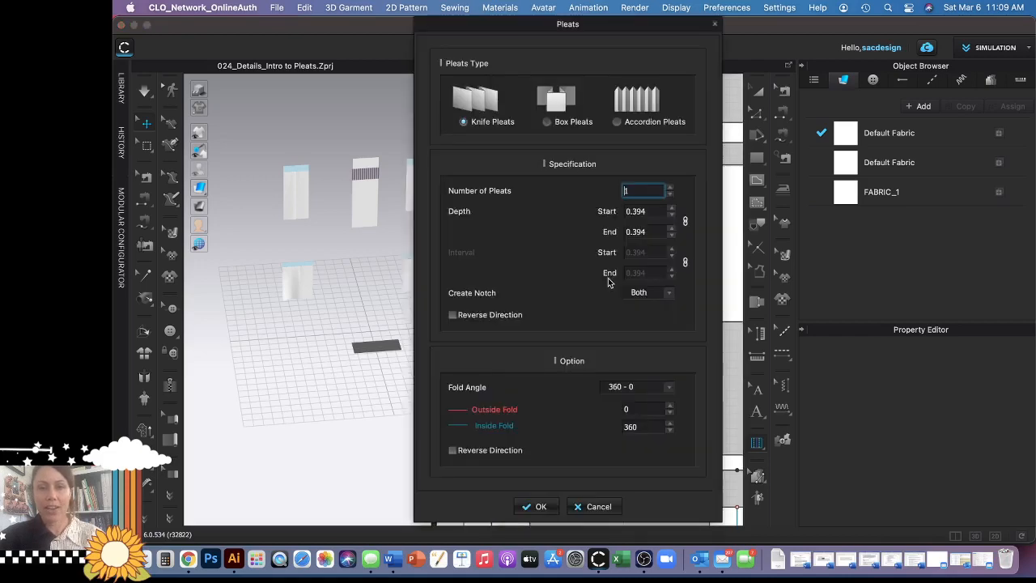
pyautogui.click(670, 188)
pyautogui.click(650, 211)
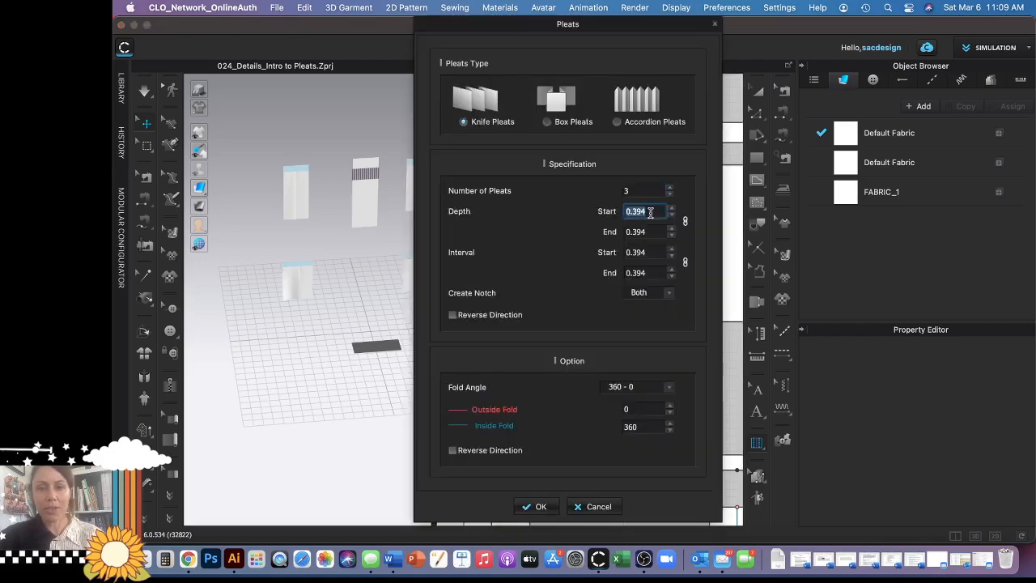
pyautogui.write('1')
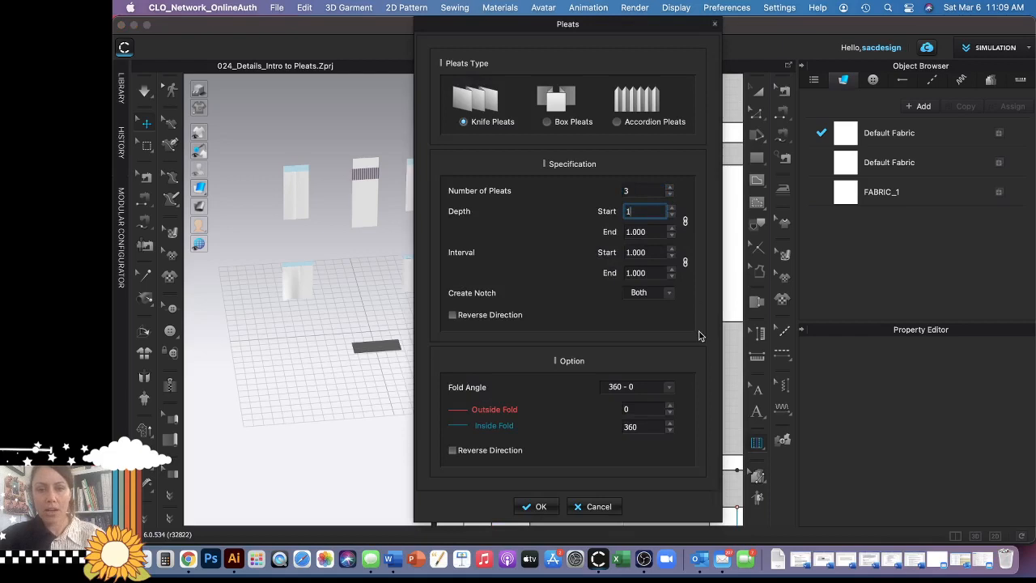
pyautogui.click(534, 506)
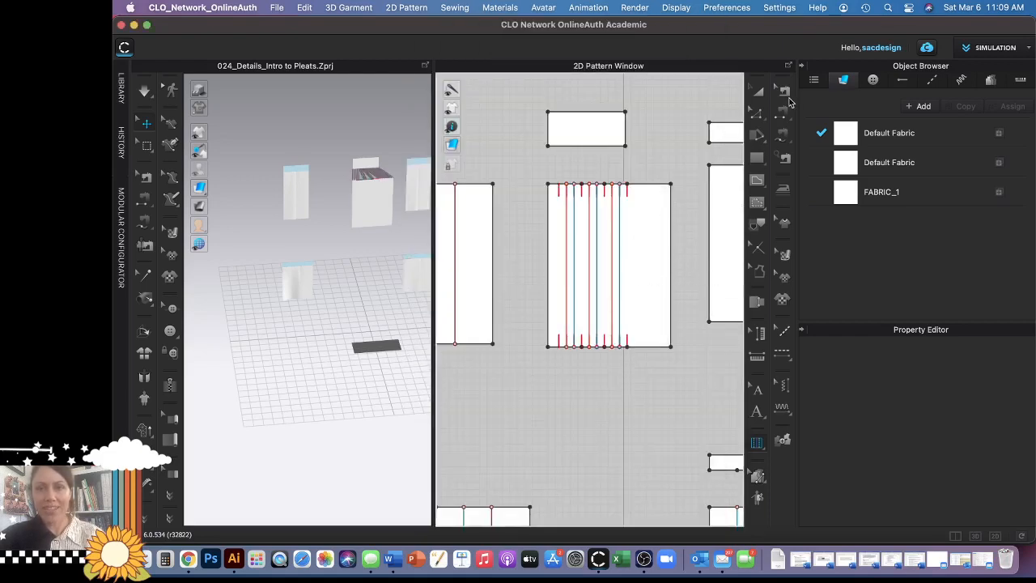
# - Check the seam lines between waistband and pleated panel, simulate the sample in 3D and stop the simulation
pyautogui.click(784, 91)
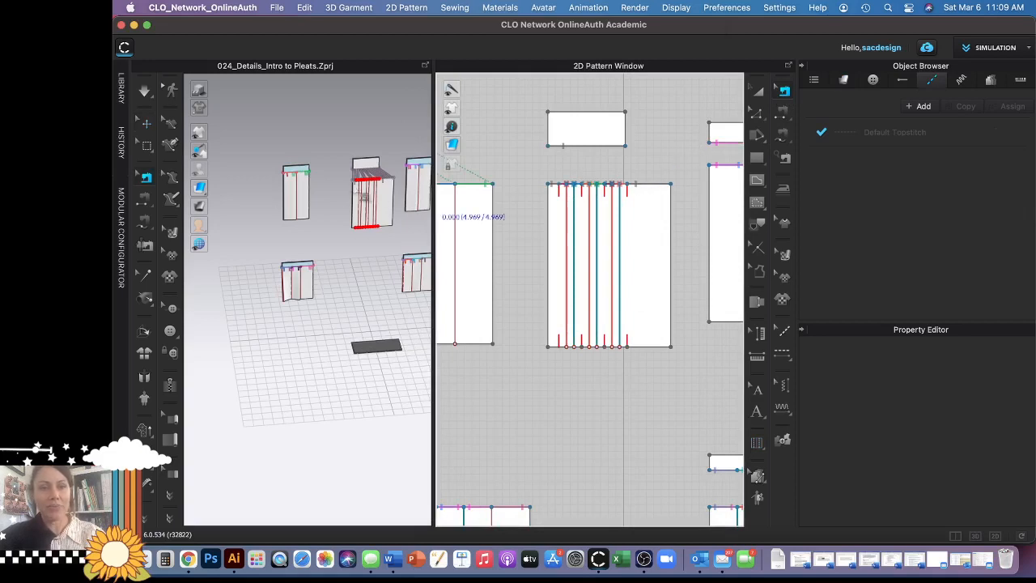
pyautogui.scroll(2, 361, 183)
pyautogui.scroll(2, 361, 183)
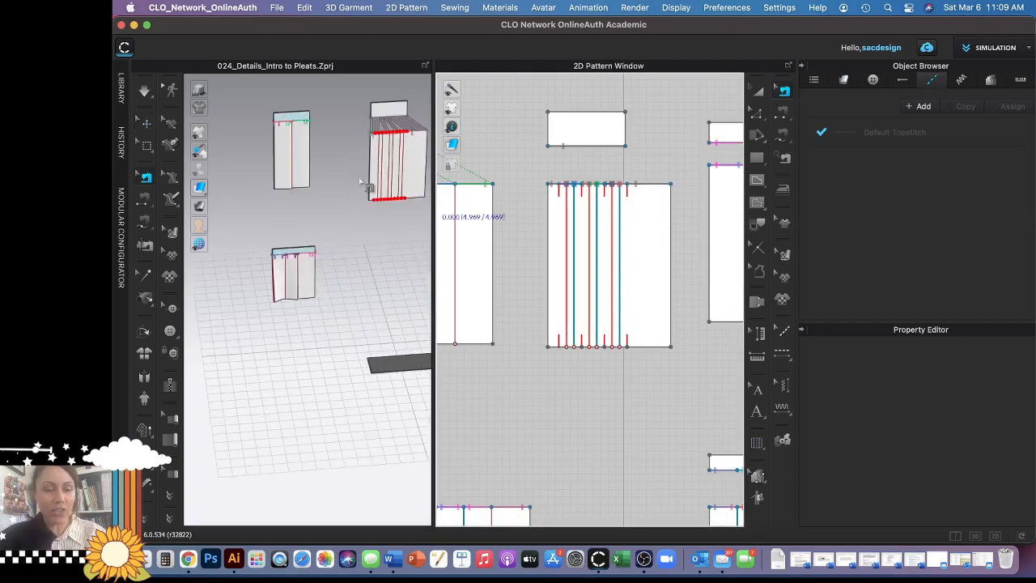
pyautogui.moveTo(378, 167); pyautogui.dragTo(287, 304, button='middle')
pyautogui.scroll(4, 387, 187)
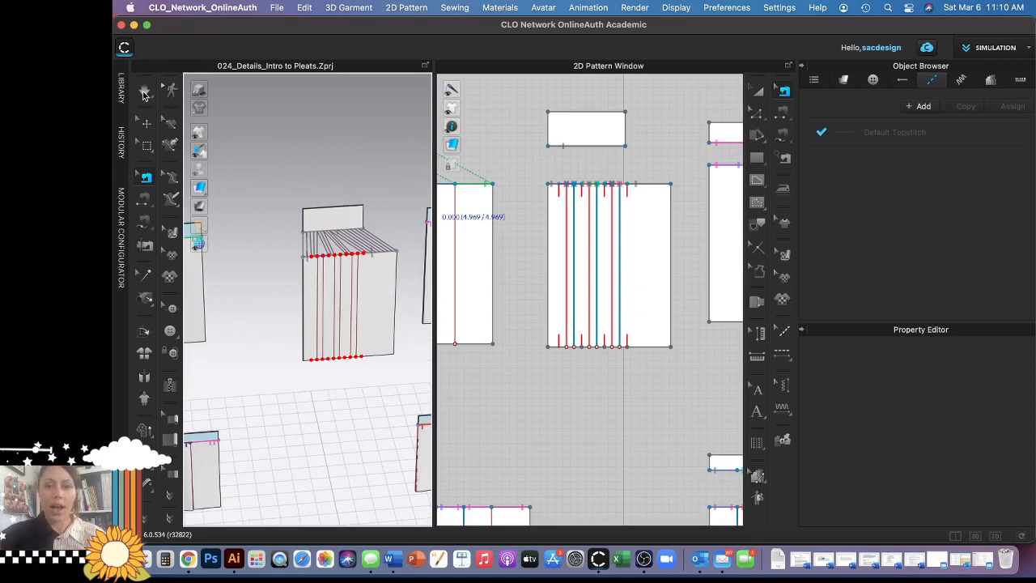
pyautogui.click(144, 94)
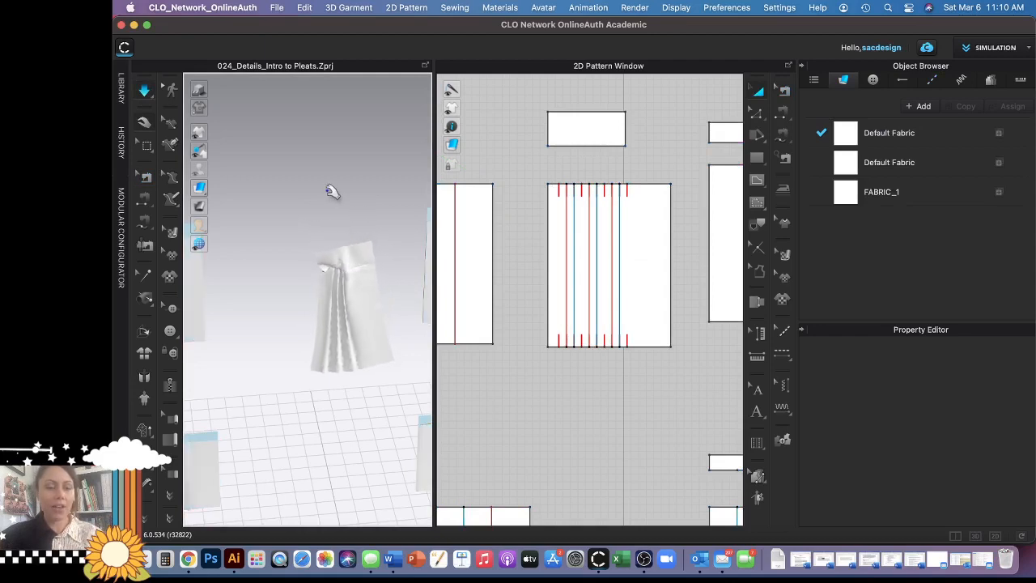
pyautogui.press('space')
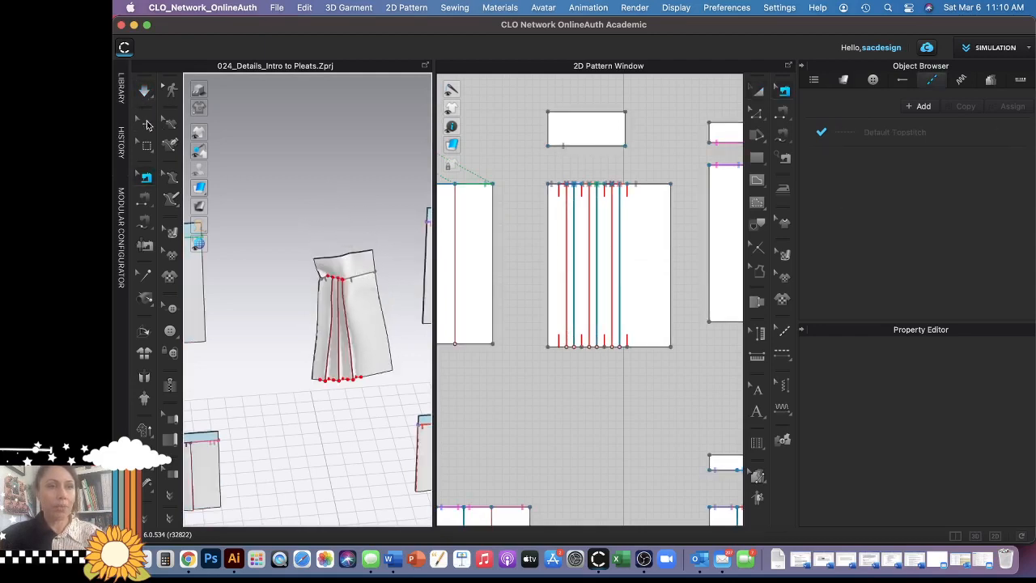
# - Freeze the waistband of the knife pleat sample in 3D
pyautogui.click(147, 123)
pyautogui.click(356, 263)
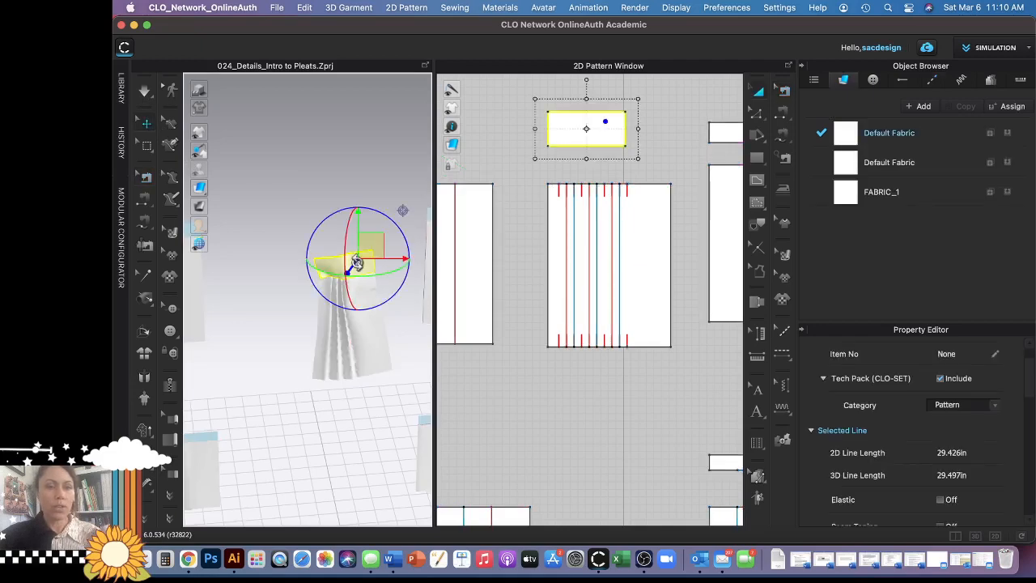
pyautogui.rightClick(356, 263)
pyautogui.click(322, 96)
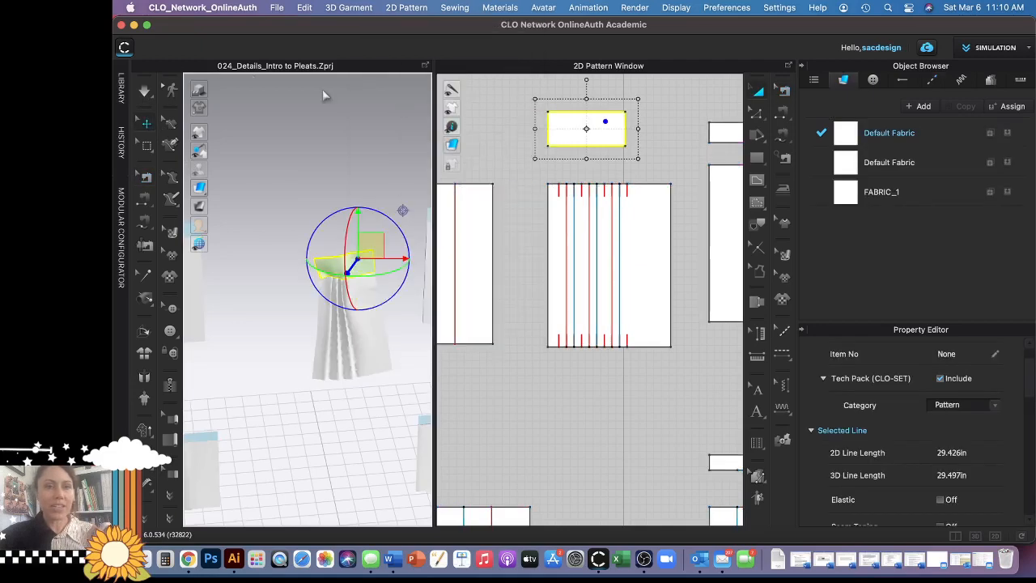
# - Simulate the knife pleat panel hanging from its frozen waistband and inspect the folds up close
pyautogui.click(144, 92)
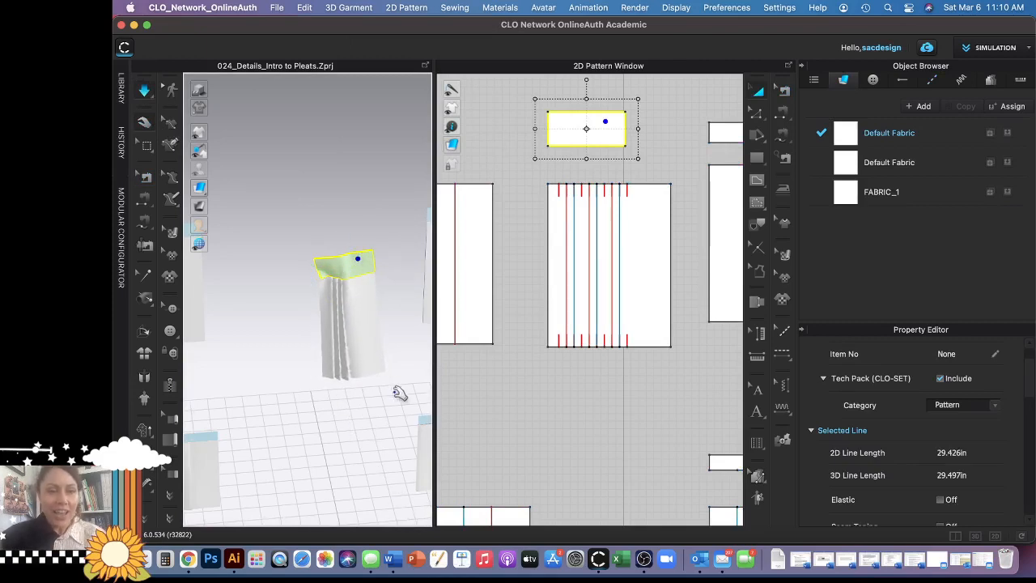
pyautogui.scroll(3, 356, 361)
pyautogui.scroll(5, 357, 361)
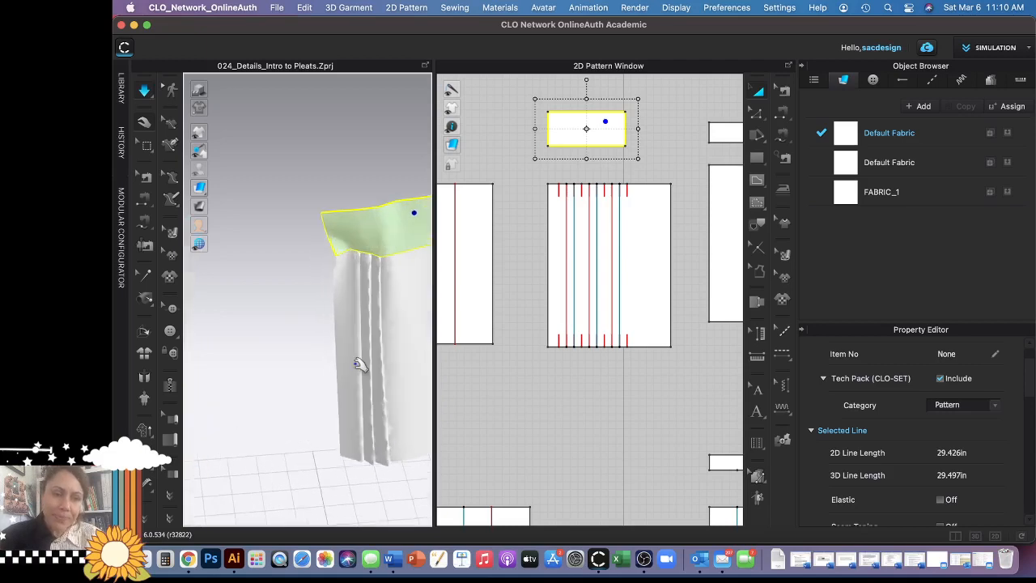
pyautogui.moveTo(379, 355); pyautogui.dragTo(329, 307, button='middle')
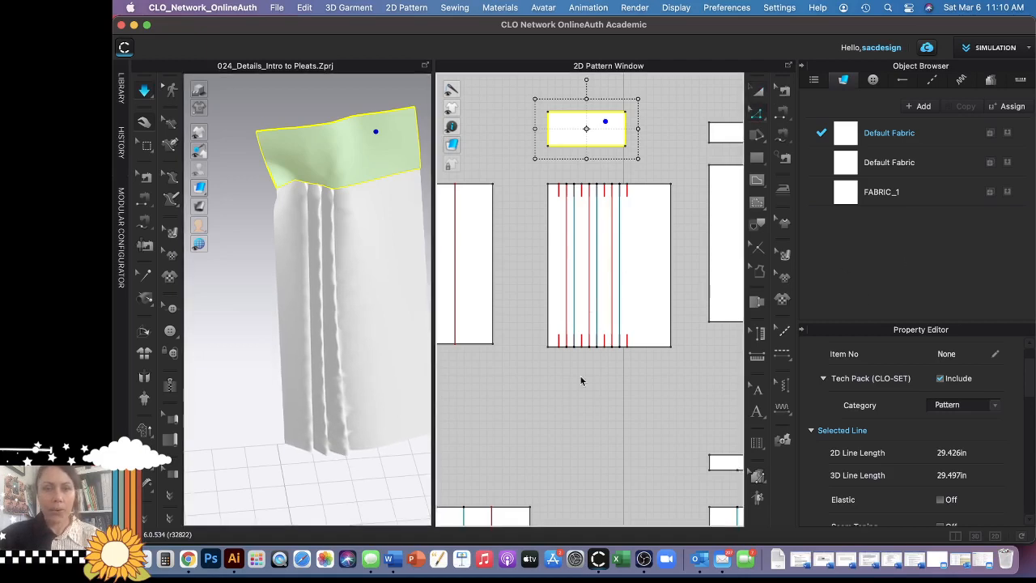
# - Turn on Fold Rendering for all six internal fold lines of the three-pleat knife pleat panel and clear the selection
pyautogui.press('z')
pyautogui.click(585, 403)
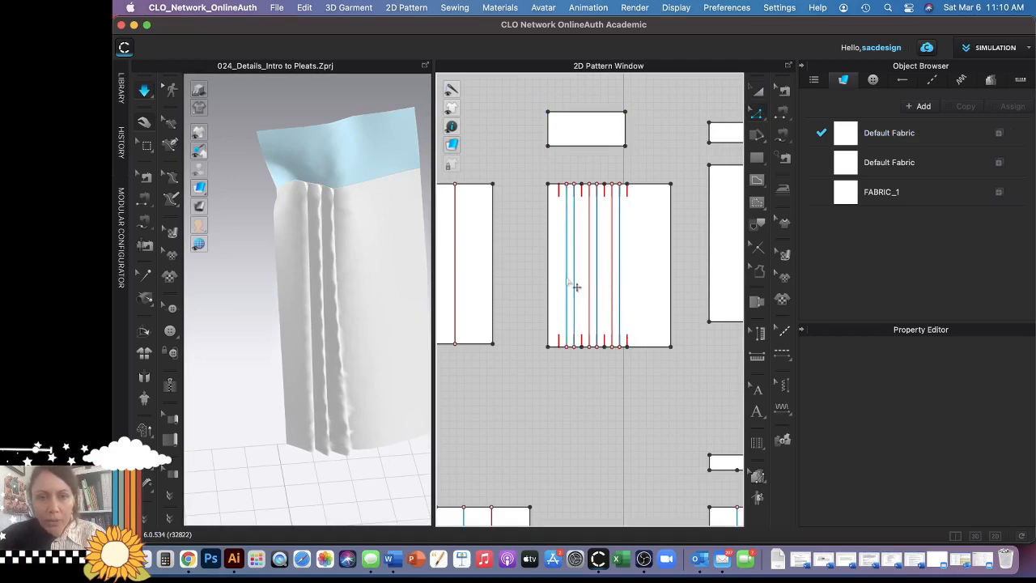
pyautogui.click(570, 285)
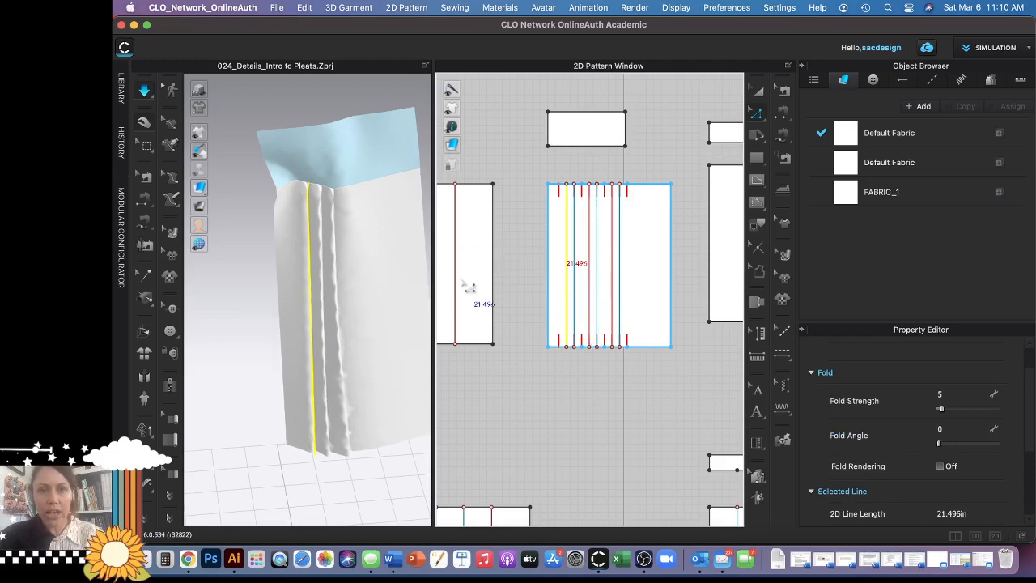
pyautogui.keyDown('shift'); pyautogui.click(574, 230); pyautogui.keyUp('shift')
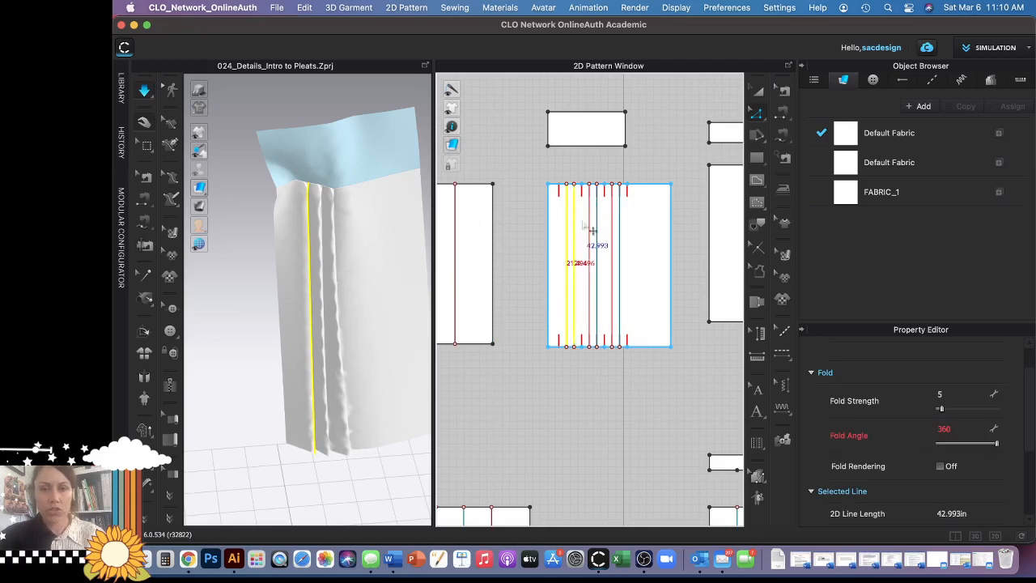
pyautogui.keyDown('shift'); pyautogui.click(581, 233); pyautogui.keyUp('shift')
pyautogui.keyDown('shift'); pyautogui.click(588, 237); pyautogui.keyUp('shift')
pyautogui.keyDown('shift'); pyautogui.click(604, 236); pyautogui.keyUp('shift')
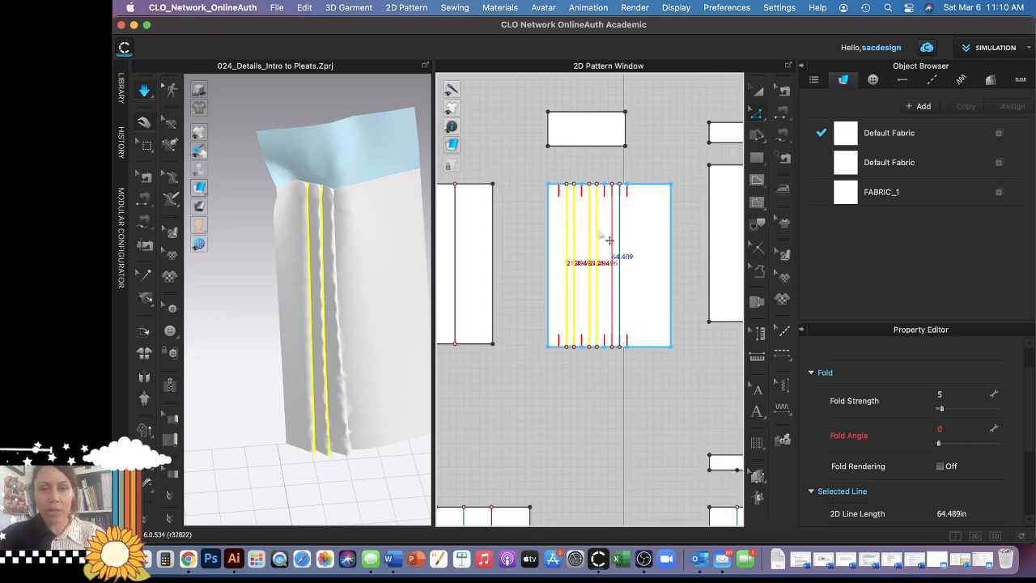
pyautogui.keyDown('shift'); pyautogui.click(612, 239); pyautogui.keyUp('shift')
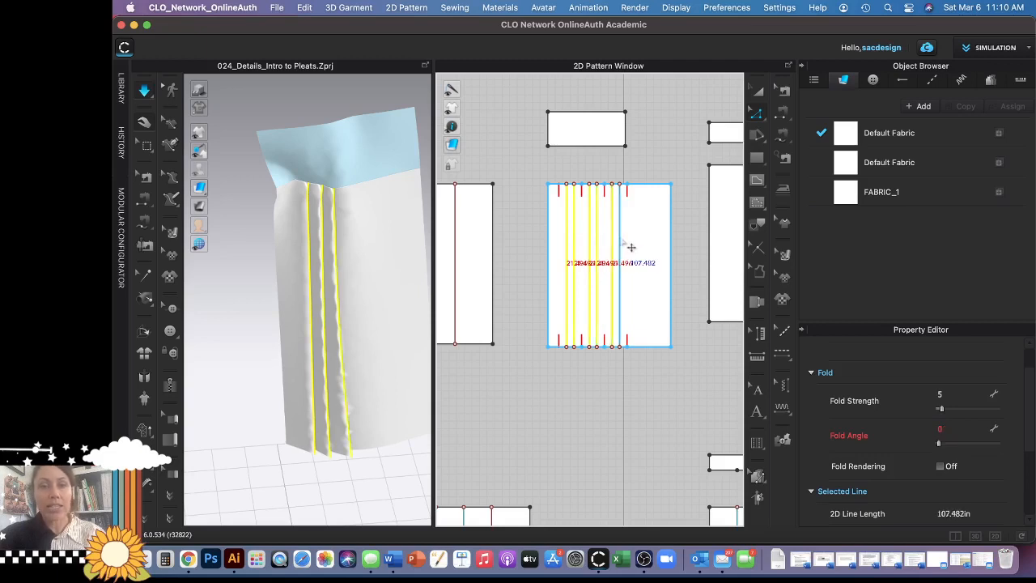
pyautogui.keyDown('shift'); pyautogui.click(621, 245); pyautogui.keyUp('shift')
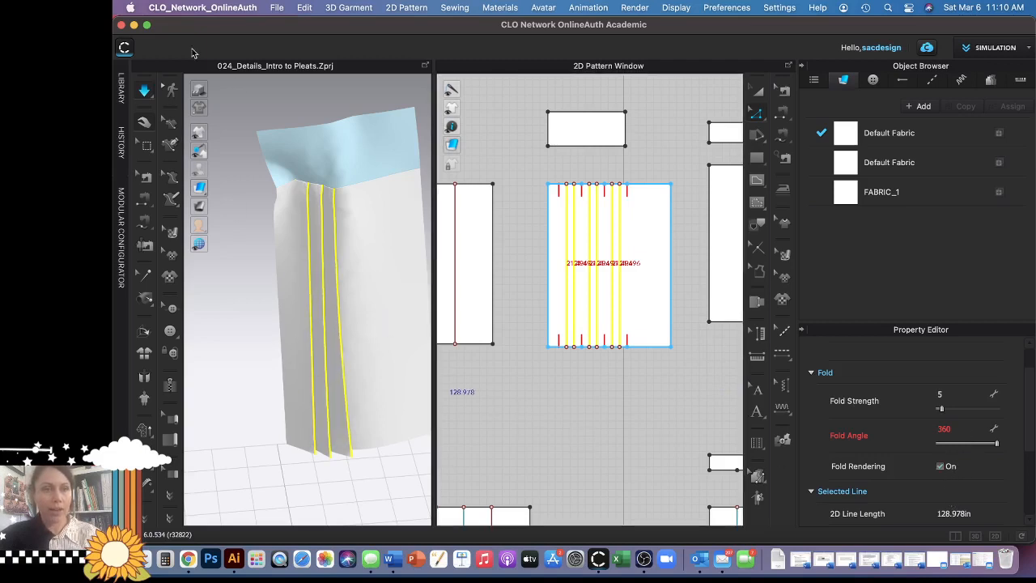
pyautogui.click(150, 98)
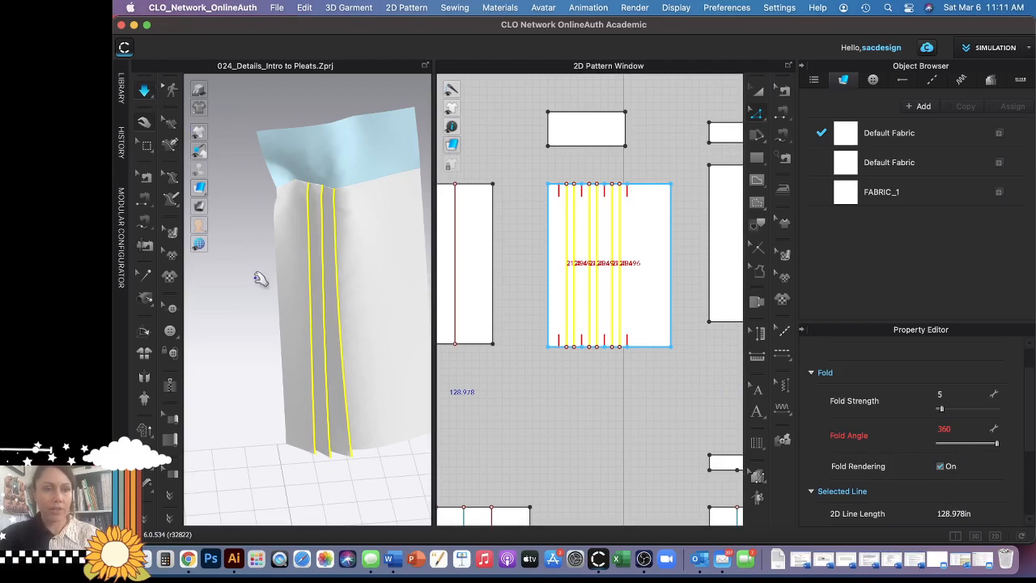
pyautogui.click(354, 474)
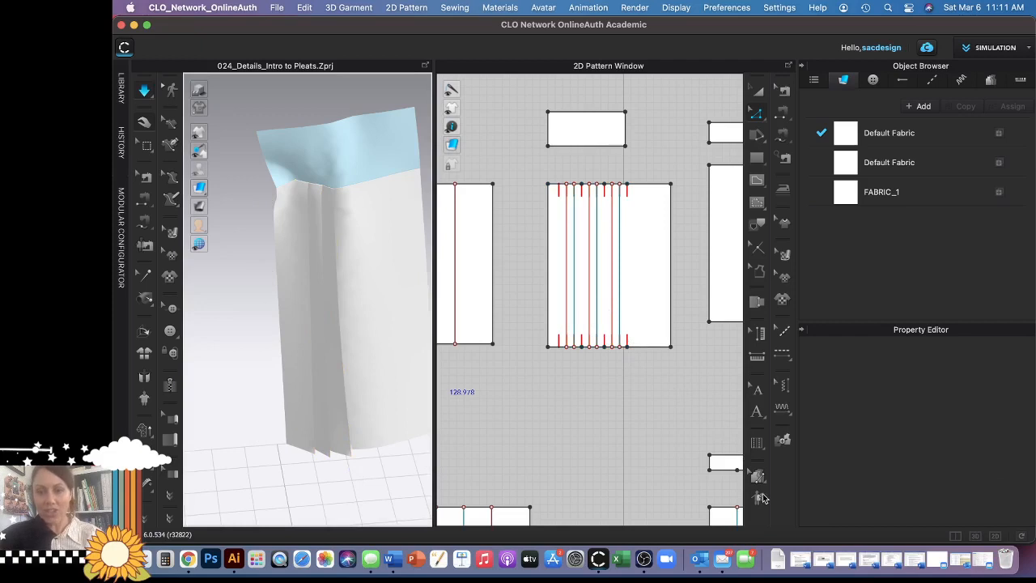
# - Look over the full layout of pleat samples in the 2D pattern window and switch to the fold angle diagram in Adobe Illustrator
pyautogui.click(759, 451)
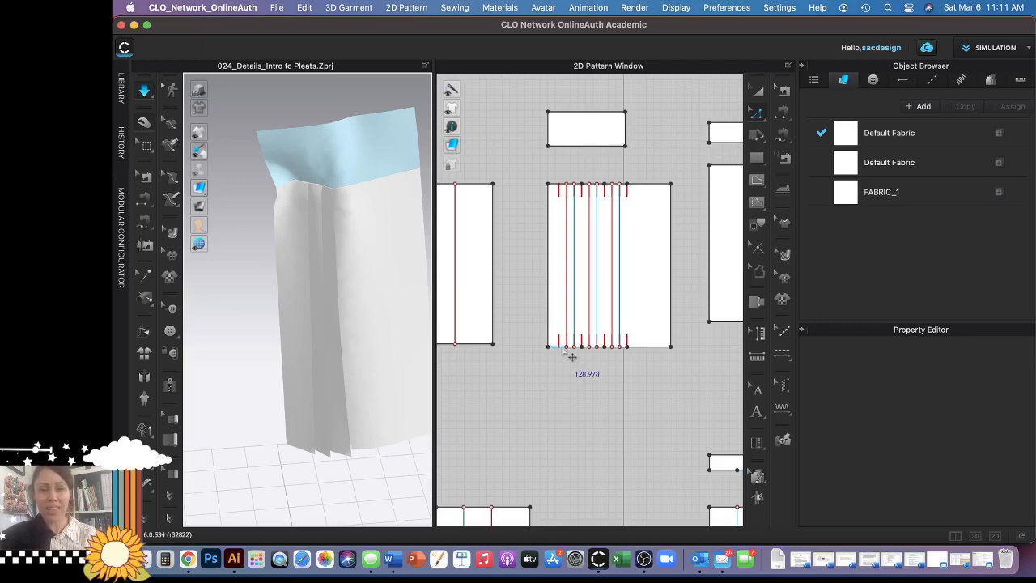
pyautogui.scroll(-3, 572, 357)
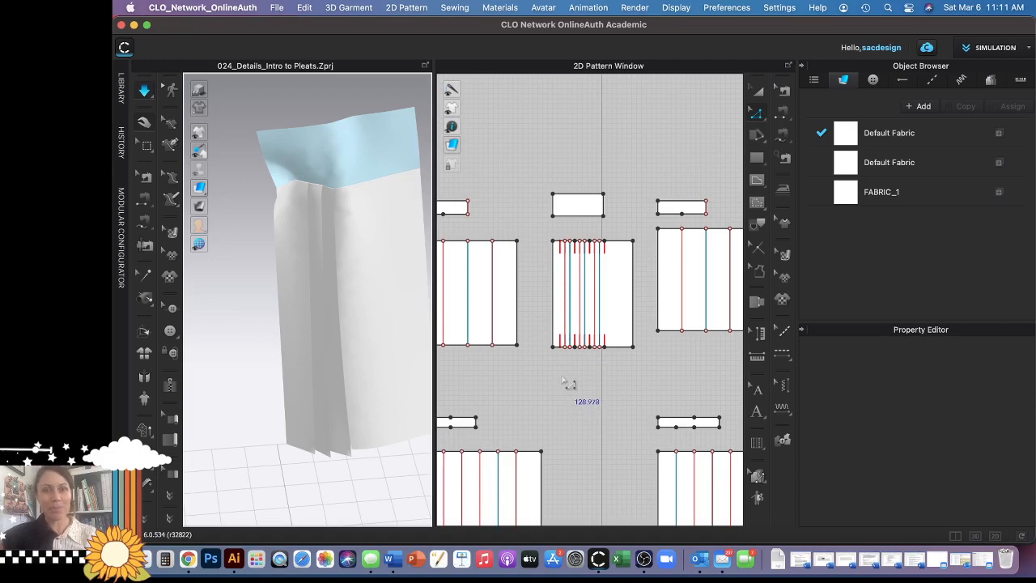
pyautogui.scroll(-4, 569, 385)
pyautogui.scroll(-2, 565, 377)
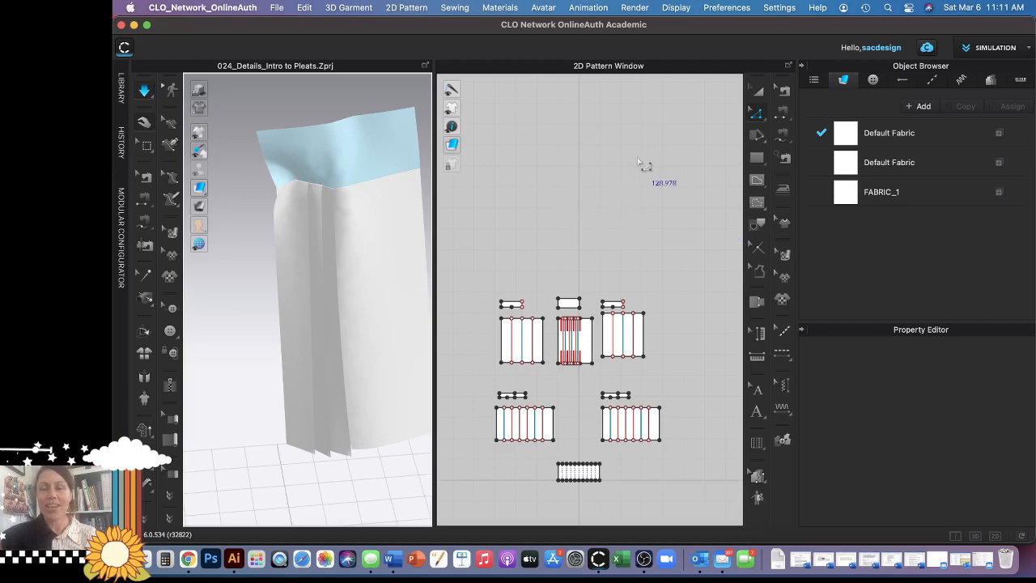
pyautogui.click(233, 559)
pyautogui.click(684, 8)
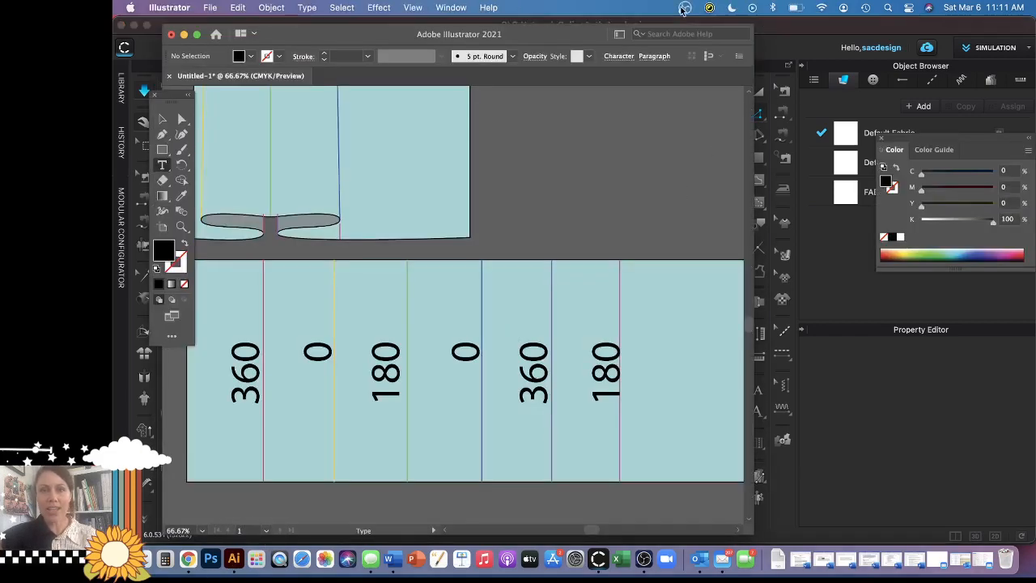